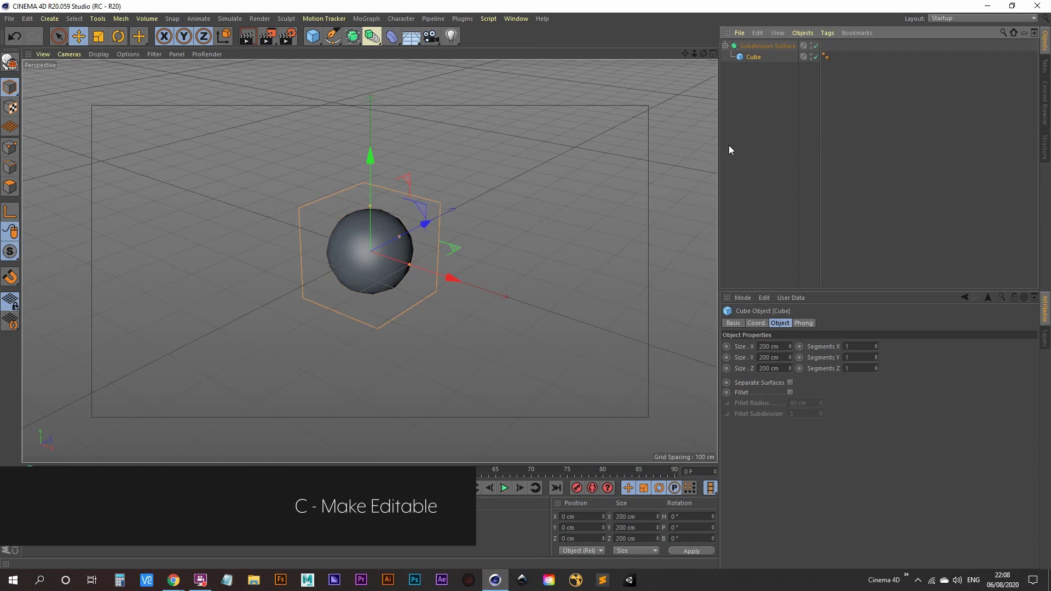
# Step: Convert the cube to an editable polygon object and display the model with shaded lines
pyautogui.press('c')
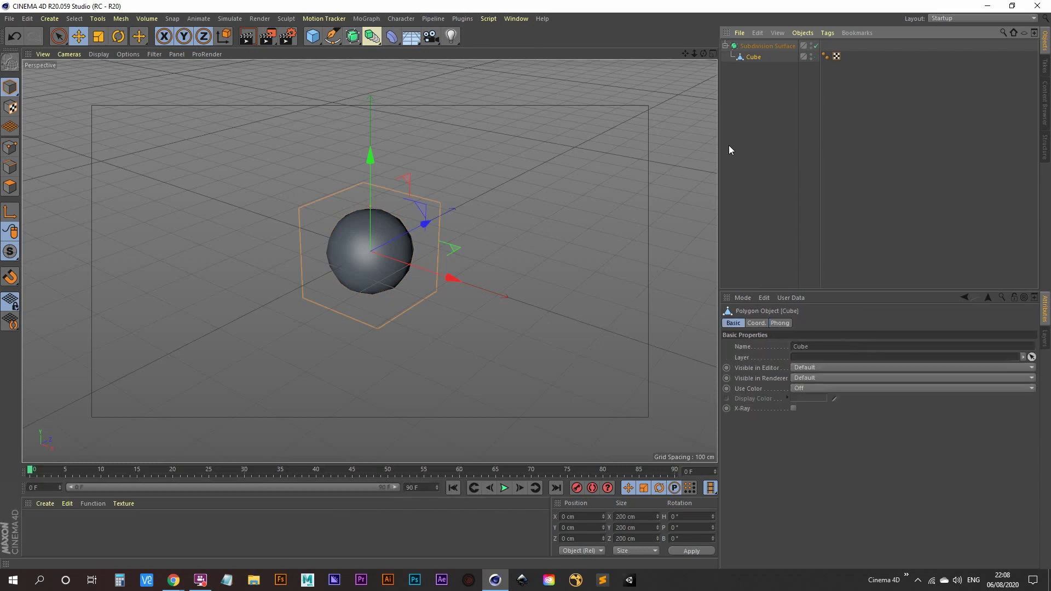
pyautogui.press('n')
pyautogui.press('b')
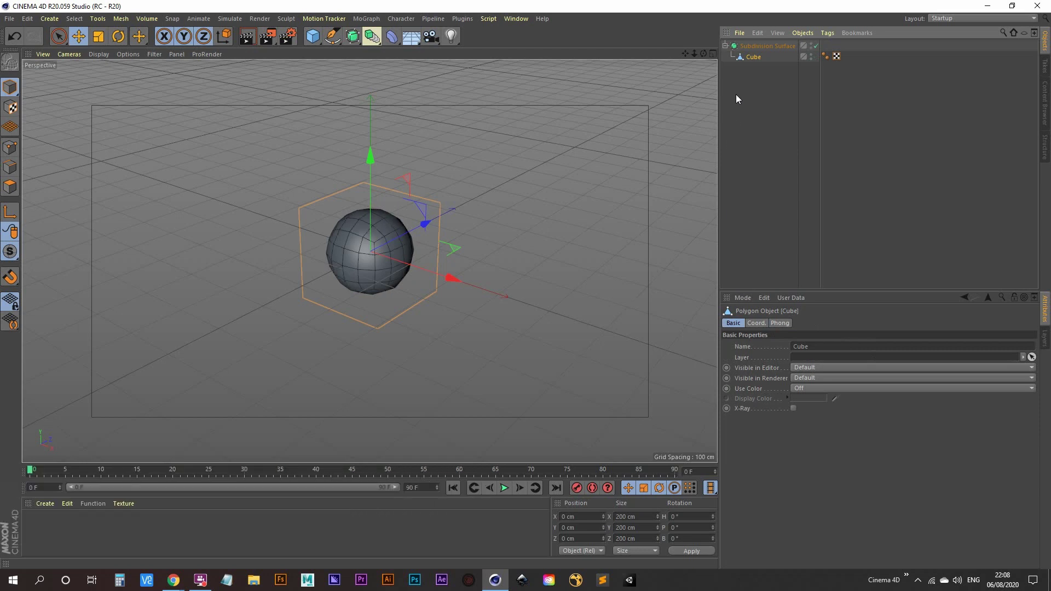
# Step: In edge mode, add a horizontal loop cut around the lower part of the cube at a 75% offset
pyautogui.click(10, 170)
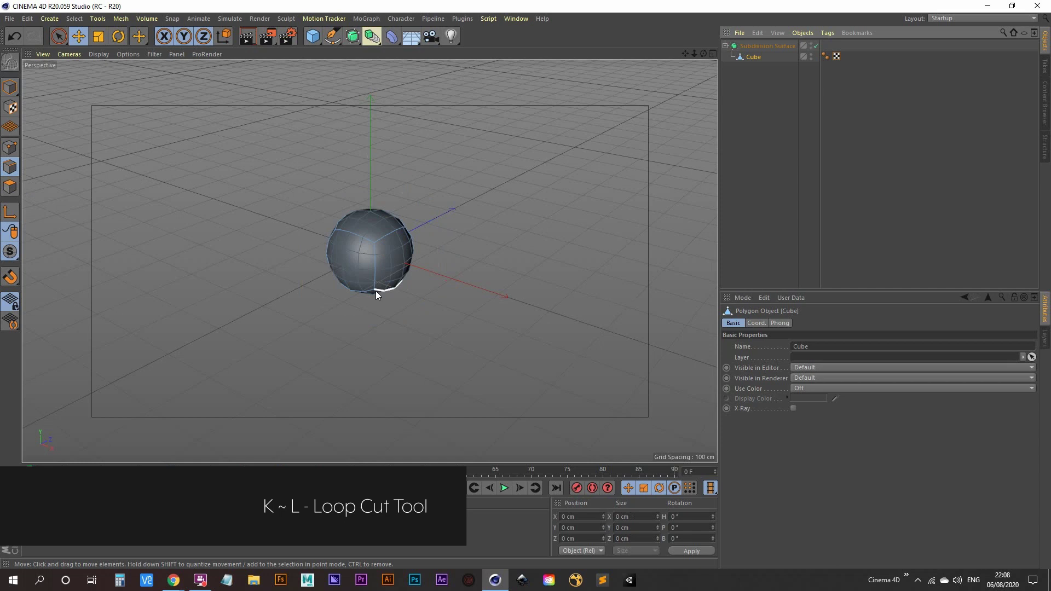
pyautogui.press('k')
pyautogui.press('l')
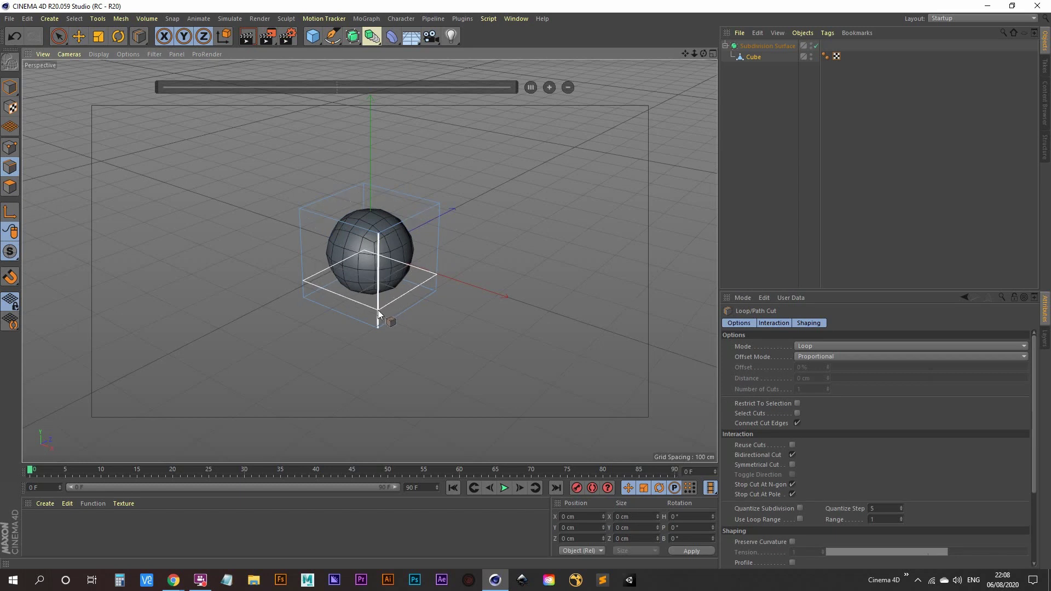
pyautogui.click(378, 310)
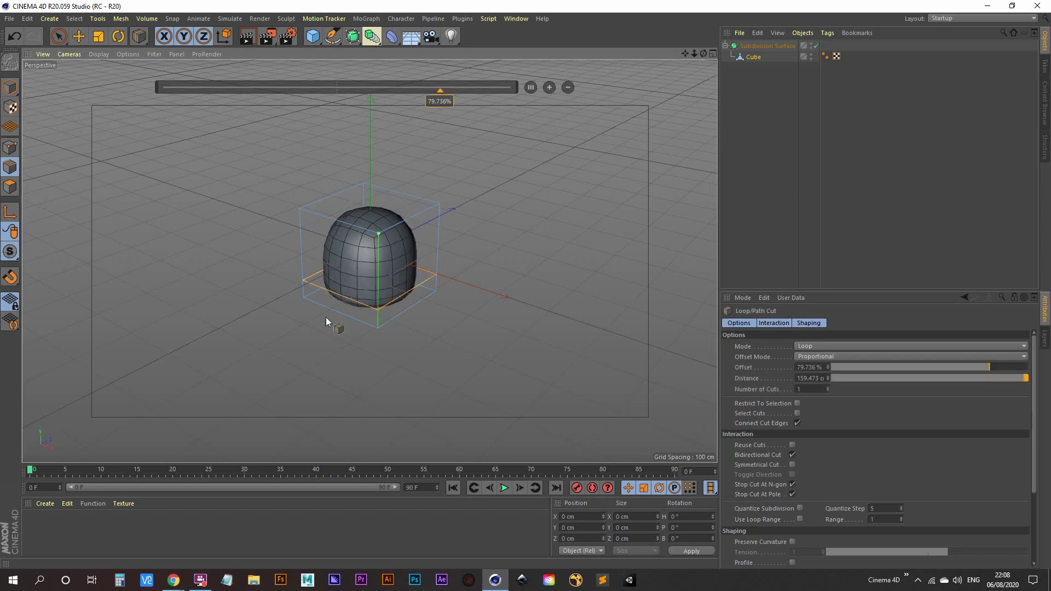
pyautogui.moveTo(438, 103)
pyautogui.mouseDown()
pyautogui.moveTo(349, 107)
pyautogui.moveTo(437, 105)
pyautogui.mouseUp()
pyautogui.click(435, 105)
pyautogui.doubleClick(435, 103)
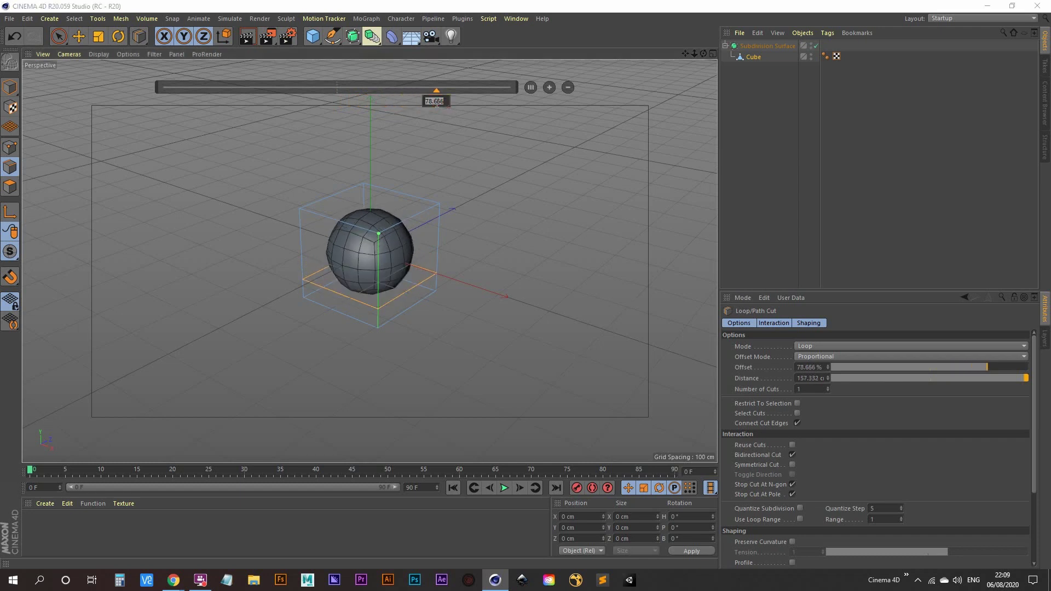
pyautogui.write('1')
pyautogui.write('5')
pyautogui.press('Return')
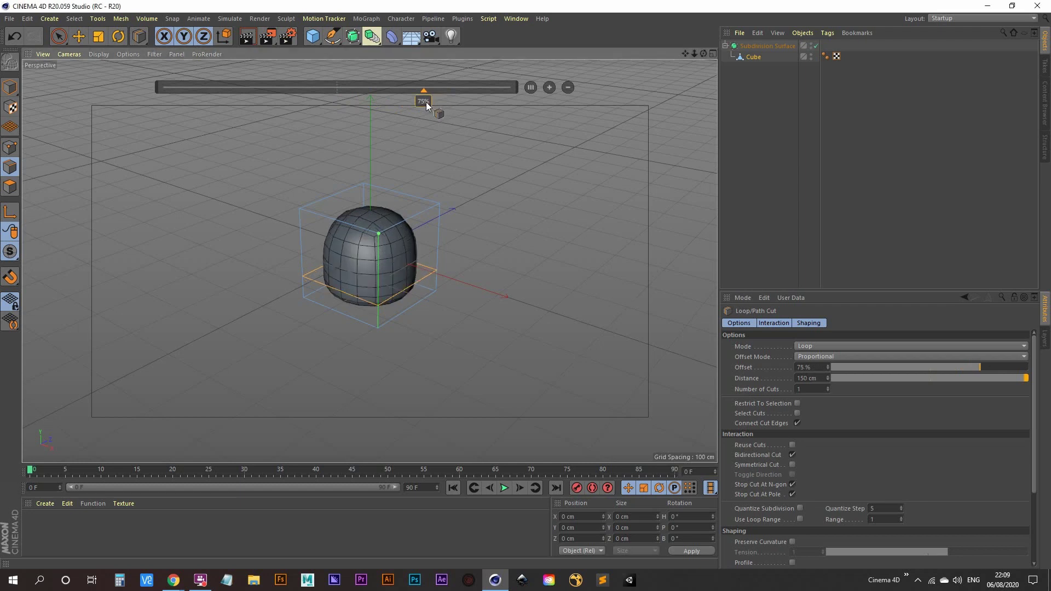
# Step: Add a second horizontal loop cut around the upper part of the cube at a 35% offset
pyautogui.click(374, 258)
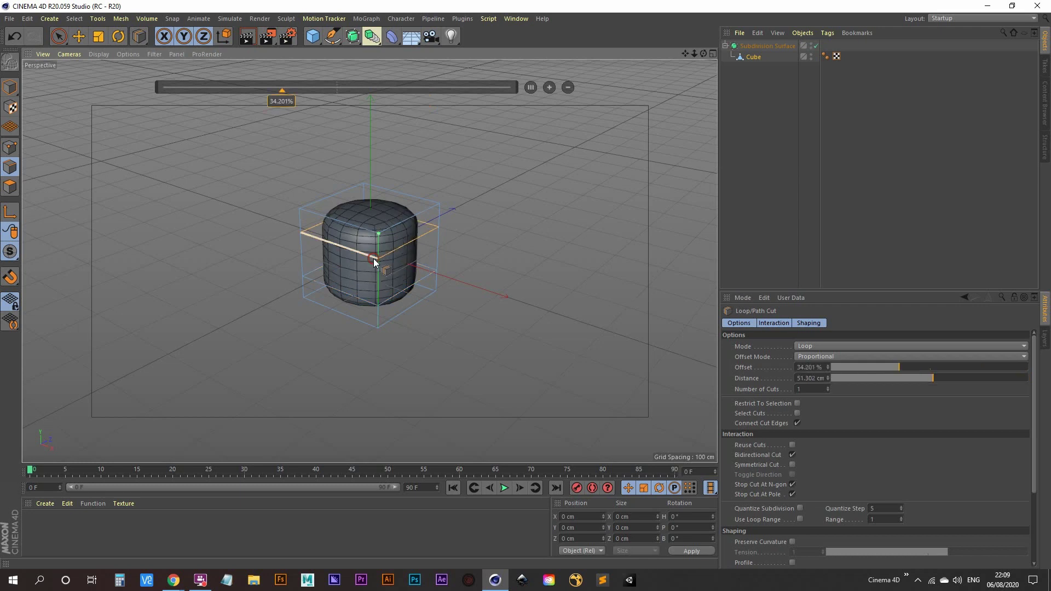
pyautogui.doubleClick(281, 102)
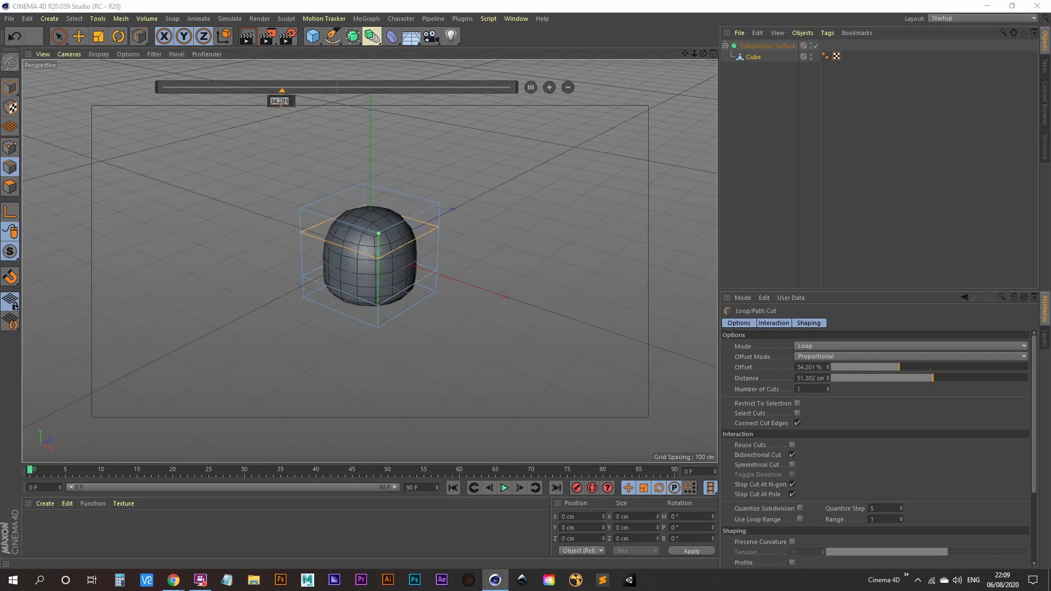
pyautogui.write('35')
pyautogui.press('Return')
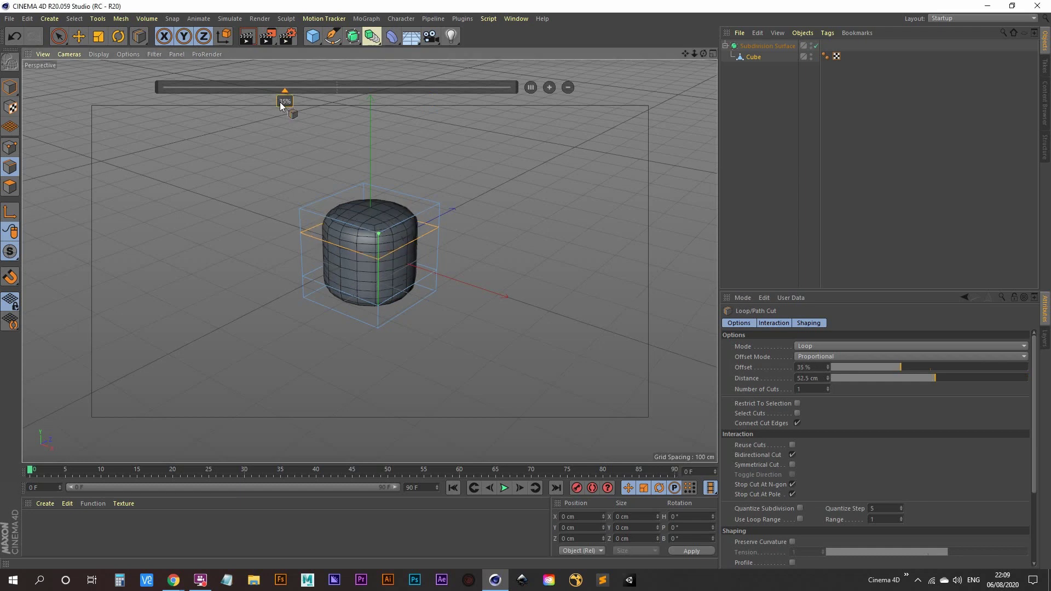
pyautogui.click(753, 140)
pyautogui.keyDown('alt'); pyautogui.moveTo(458, 248); pyautogui.dragTo(381, 226); pyautogui.keyUp('alt')
pyautogui.keyDown('alt'); pyautogui.moveTo(361, 237); pyautogui.dragTo(383, 208, button='right'); pyautogui.keyUp('alt')
pyautogui.keyDown('alt'); pyautogui.moveTo(399, 258); pyautogui.dragTo(366, 307); pyautogui.keyUp('alt')
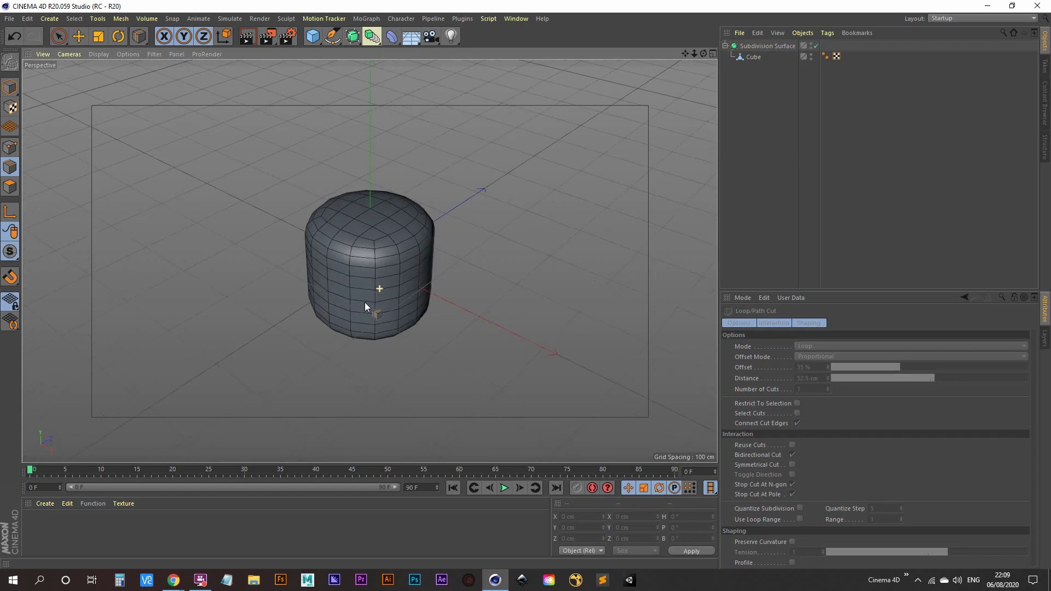
# Step: Scale the whole cube down along its X axis to about 151 cm with the Scale tool in model mode
pyautogui.click(753, 57)
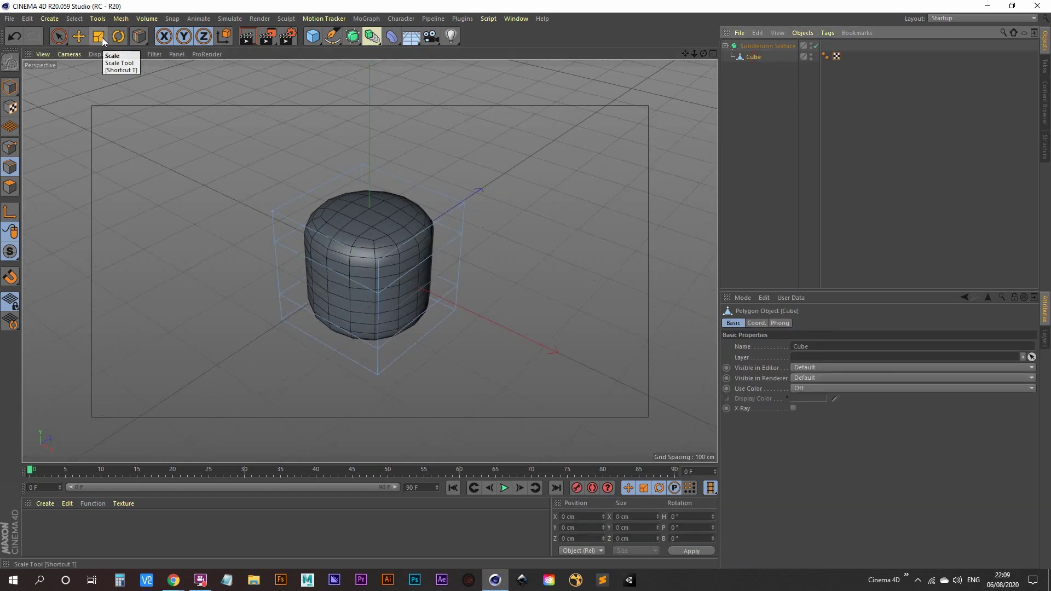
pyautogui.click(103, 36)
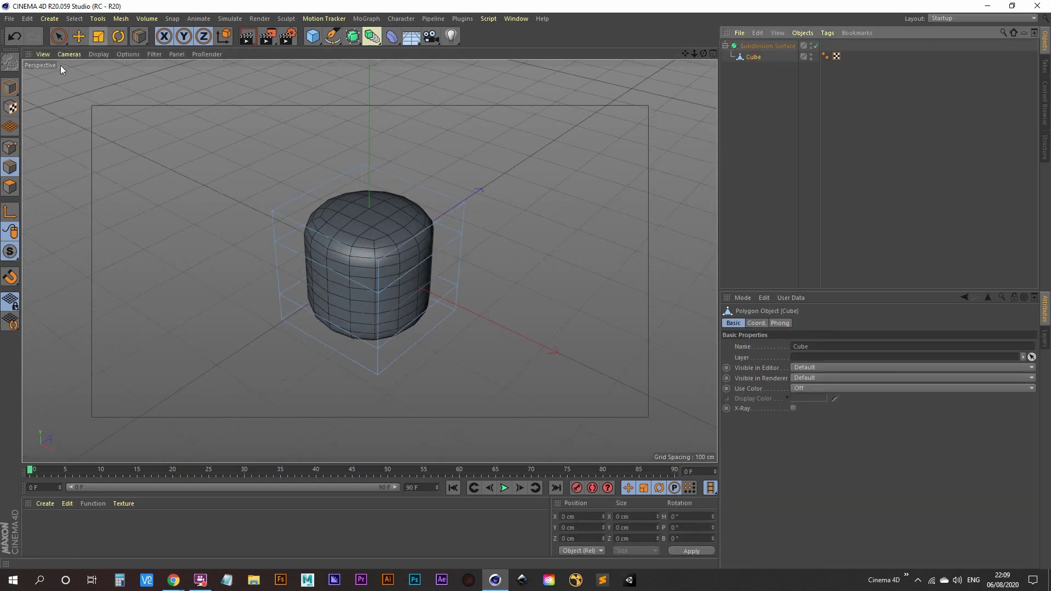
pyautogui.click(15, 94)
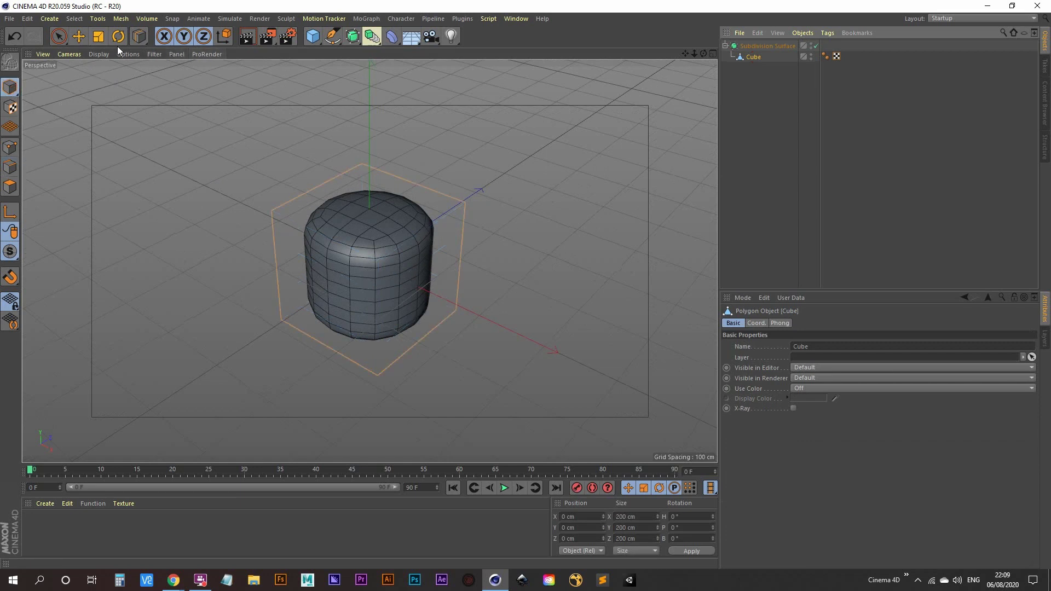
pyautogui.click(98, 36)
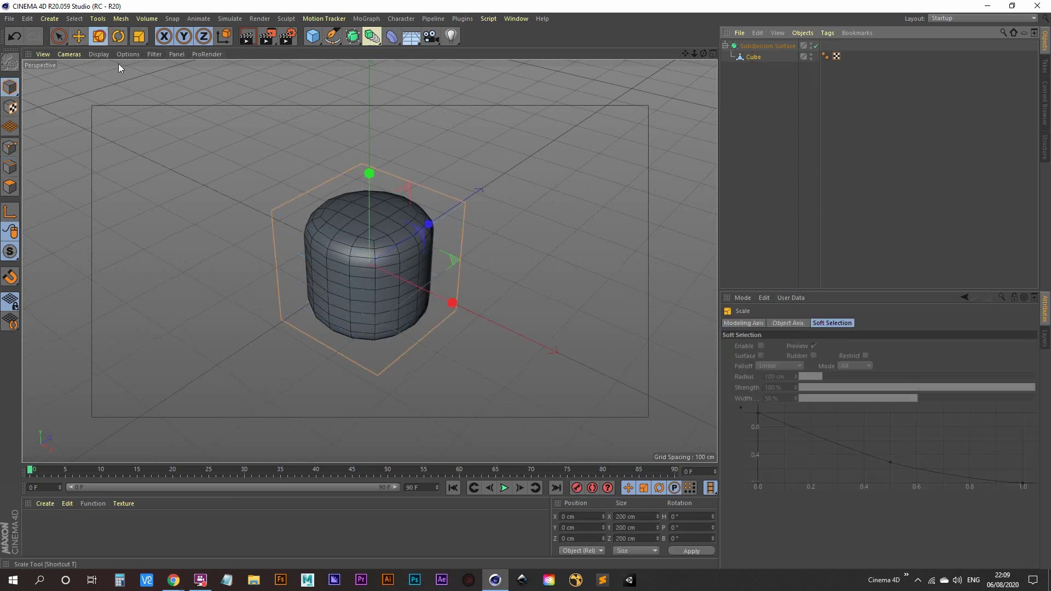
pyautogui.click(451, 308)
pyautogui.moveTo(451, 308); pyautogui.dragTo(426, 305)
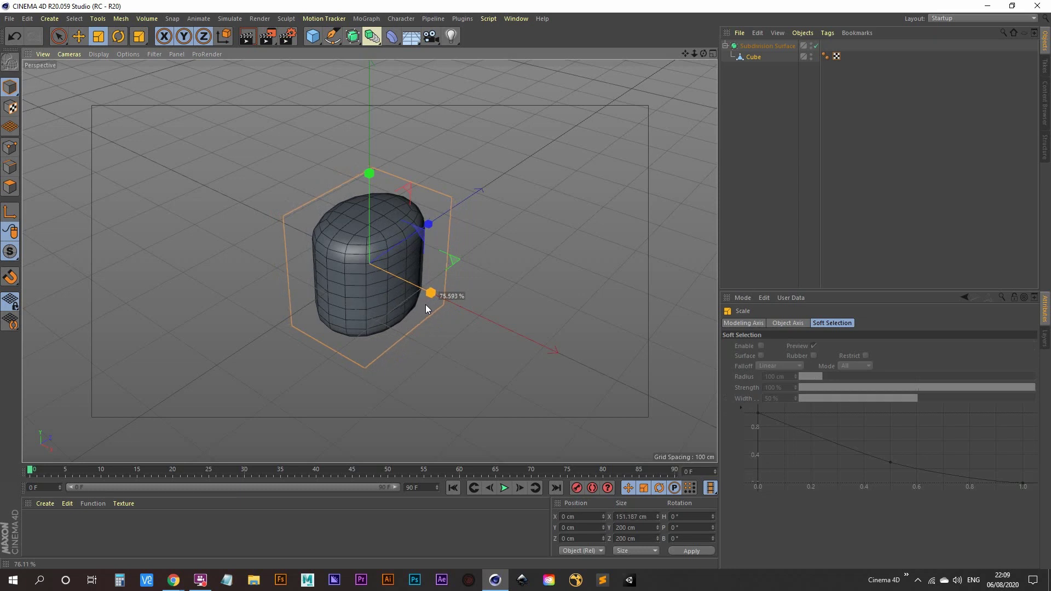
pyautogui.moveTo(426, 305); pyautogui.dragTo(425, 304)
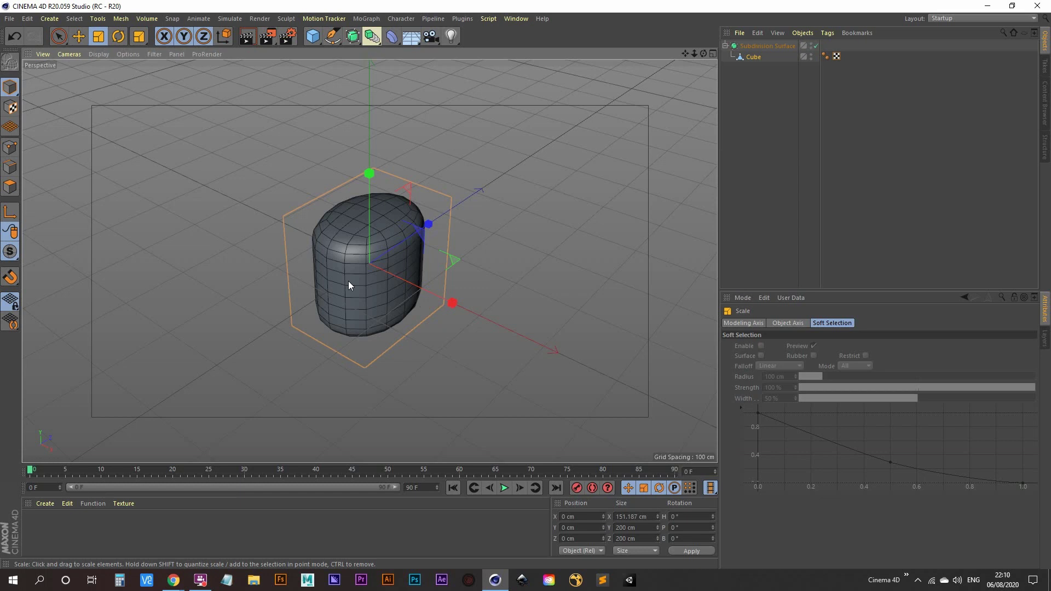
pyautogui.moveTo(371, 278)
pyautogui.keyDown('alt'); pyautogui.mouseDown()
pyautogui.moveTo(344, 303)
pyautogui.moveTo(352, 267)
pyautogui.moveTo(413, 274)
pyautogui.moveTo(353, 297)
pyautogui.mouseUp(); pyautogui.keyUp('alt')
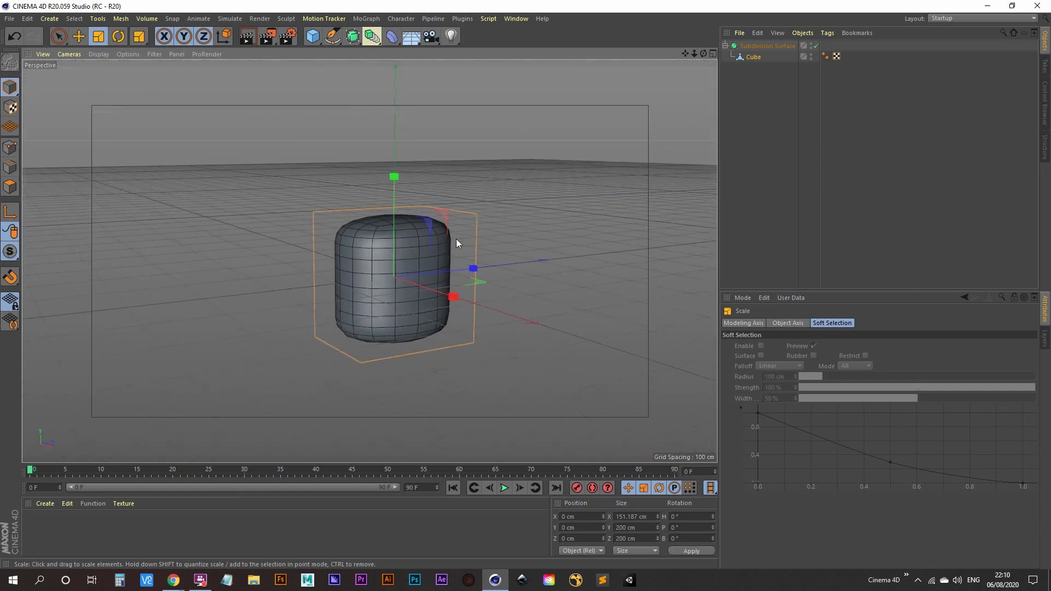
pyautogui.keyDown('alt'); pyautogui.moveTo(398, 274); pyautogui.dragTo(441, 232, button='right'); pyautogui.keyUp('alt')
pyautogui.keyDown('alt'); pyautogui.moveTo(442, 232); pyautogui.dragTo(378, 315); pyautogui.keyUp('alt')
# Step: Select the middle polygon on the cube's narrow negative-Z side in polygon mode
pyautogui.click(748, 59)
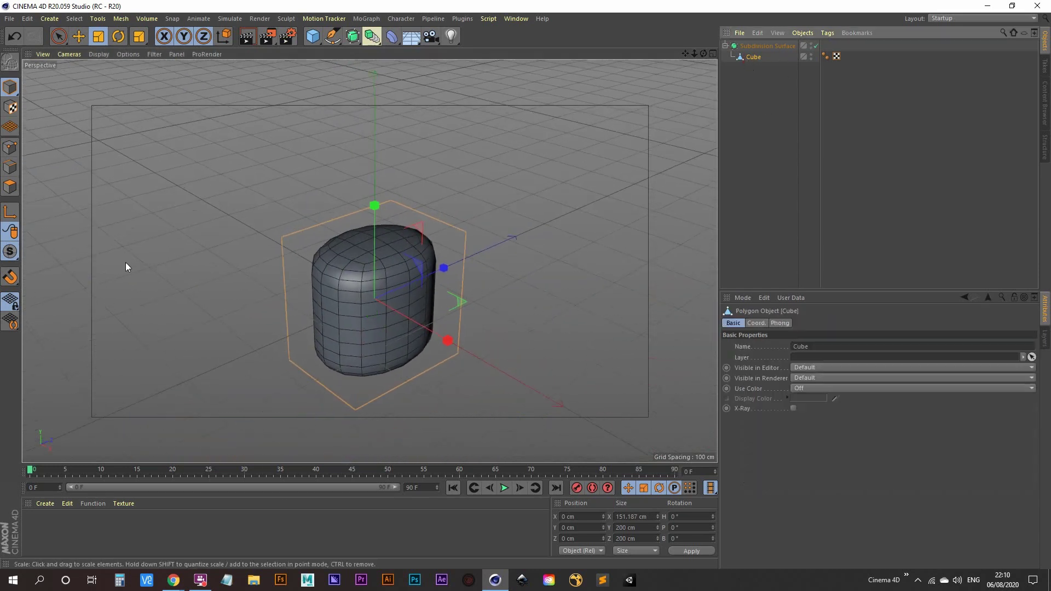
pyautogui.click(11, 187)
pyautogui.click(329, 320)
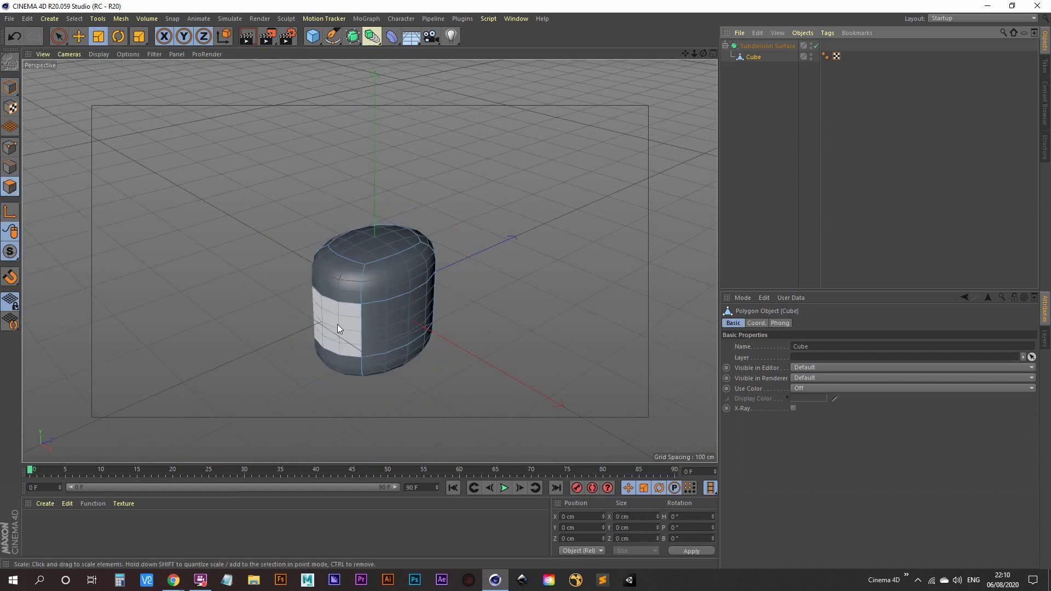
pyautogui.keyDown('alt'); pyautogui.moveTo(335, 328); pyautogui.dragTo(182, 308); pyautogui.keyUp('alt')
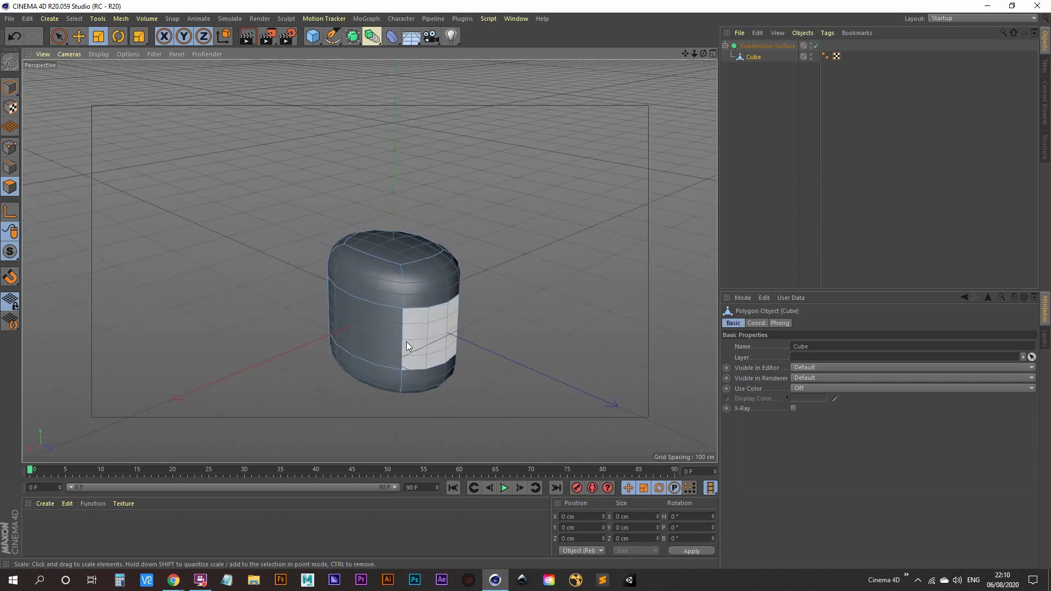
pyautogui.keyDown('alt'); pyautogui.moveTo(406, 341); pyautogui.dragTo(347, 294); pyautogui.keyUp('alt')
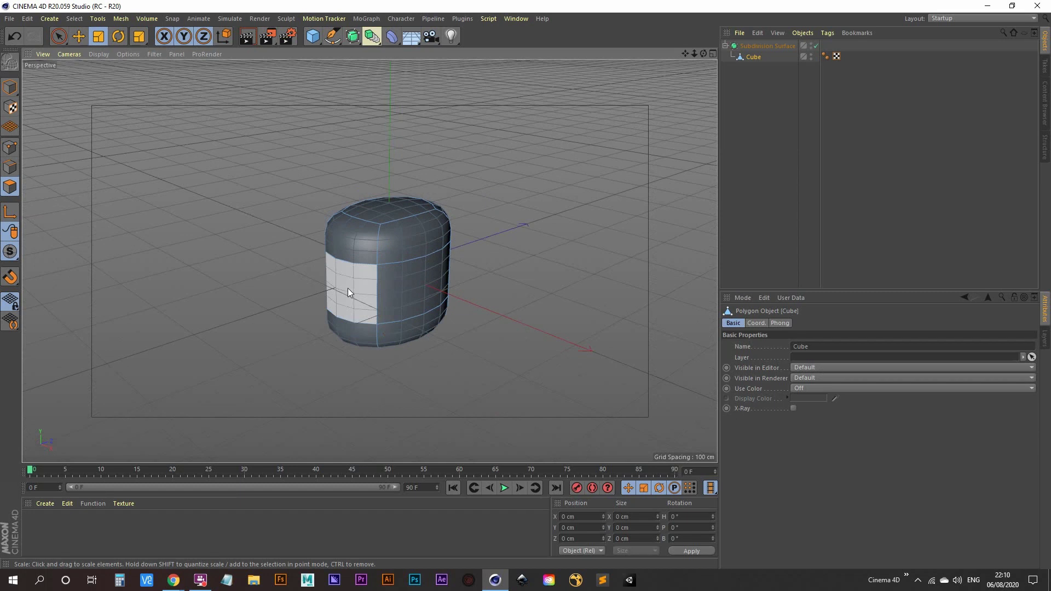
pyautogui.click(347, 287)
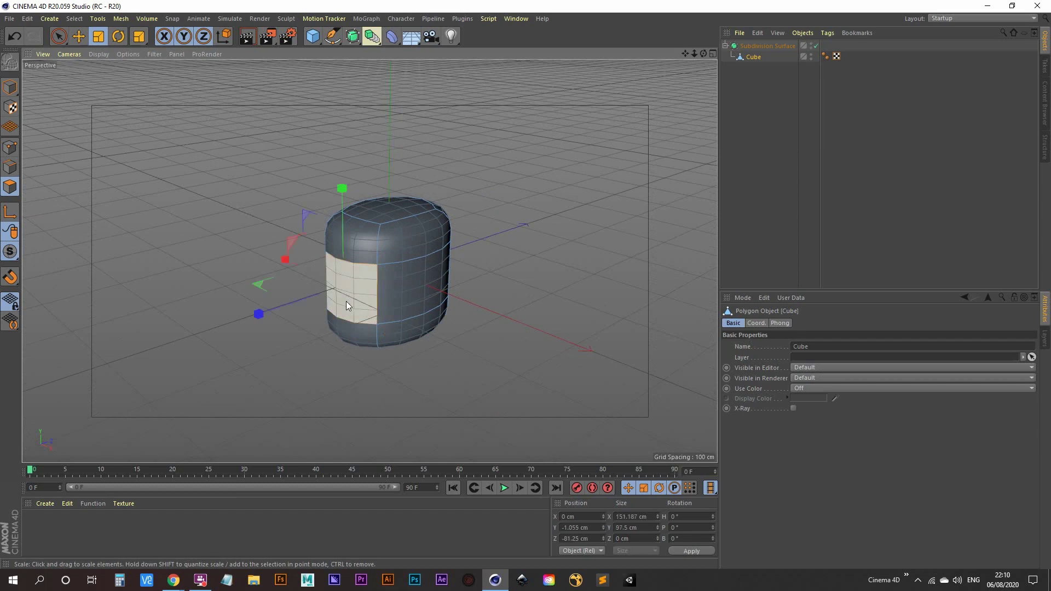
# Step: Try to extrude the selected polygon outward by about 91 cm with the Extrude tool, and undo the extrusion
pyautogui.press('d')
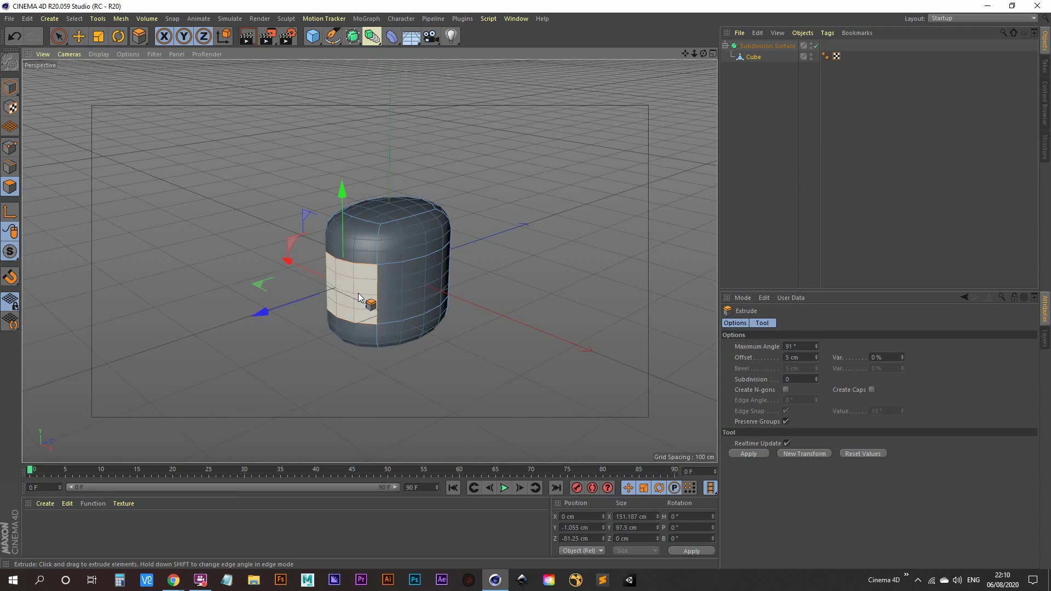
pyautogui.moveTo(364, 294)
pyautogui.mouseDown()
pyautogui.moveTo(341, 287)
pyautogui.moveTo(361, 304)
pyautogui.mouseUp()
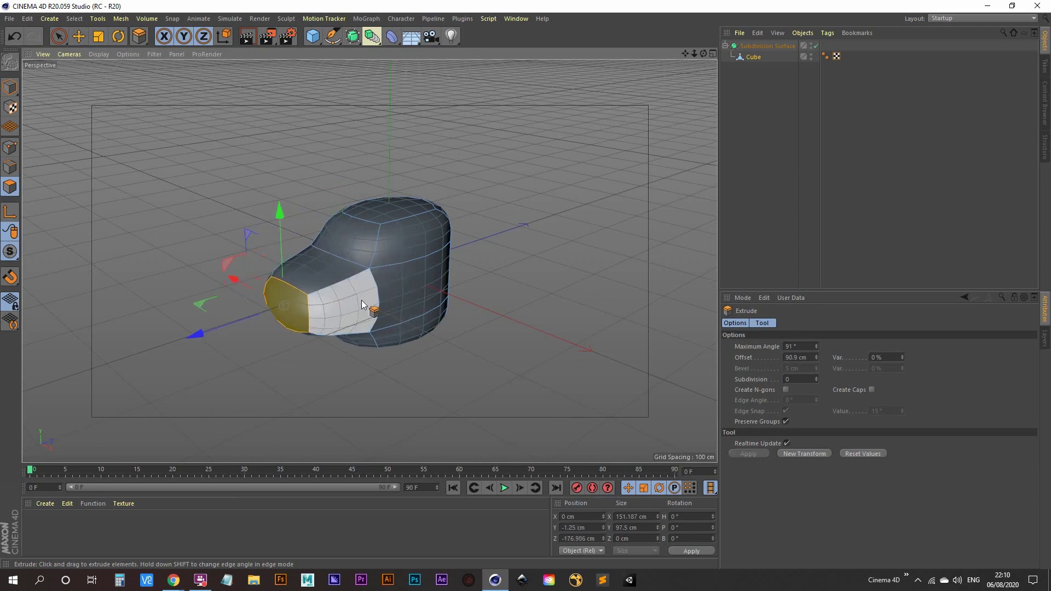
pyautogui.hotkey('ctrl', 'z')
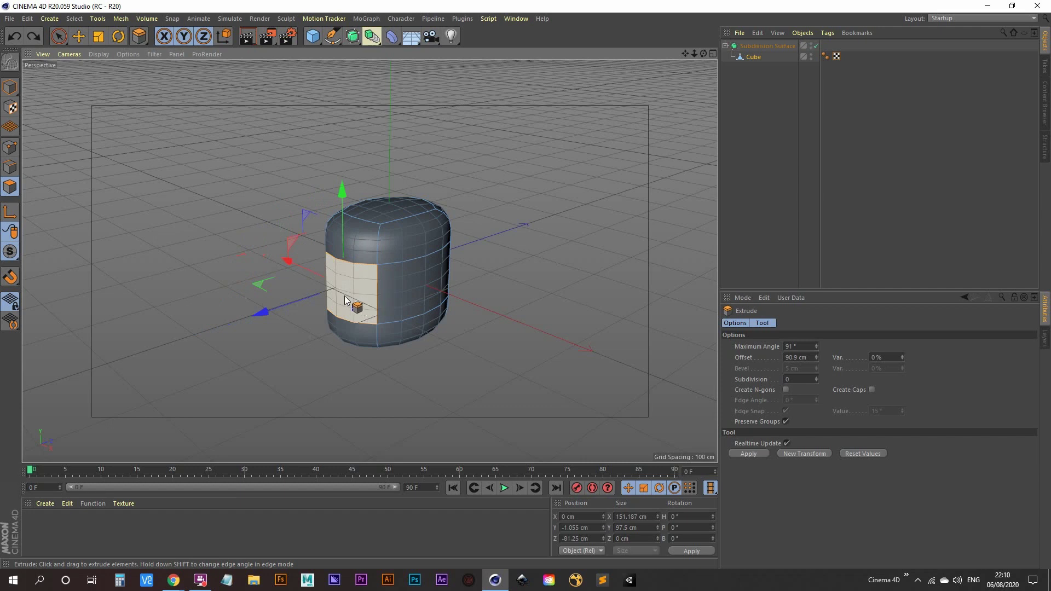
# Step: Return to polygon mode with the middle side polygon selected and activate the Move tool
pyautogui.click(12, 87)
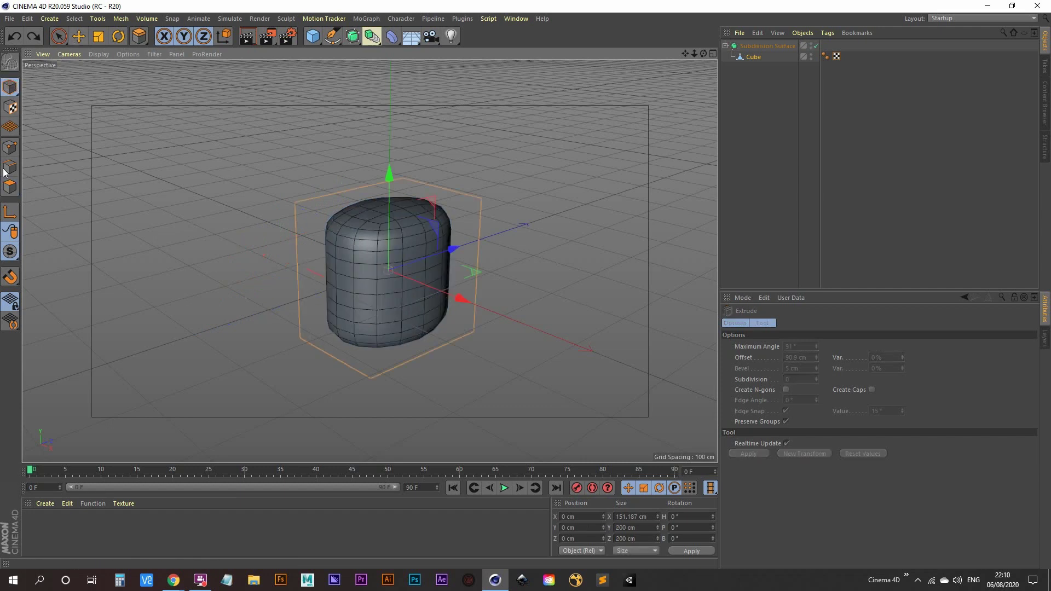
pyautogui.click(11, 188)
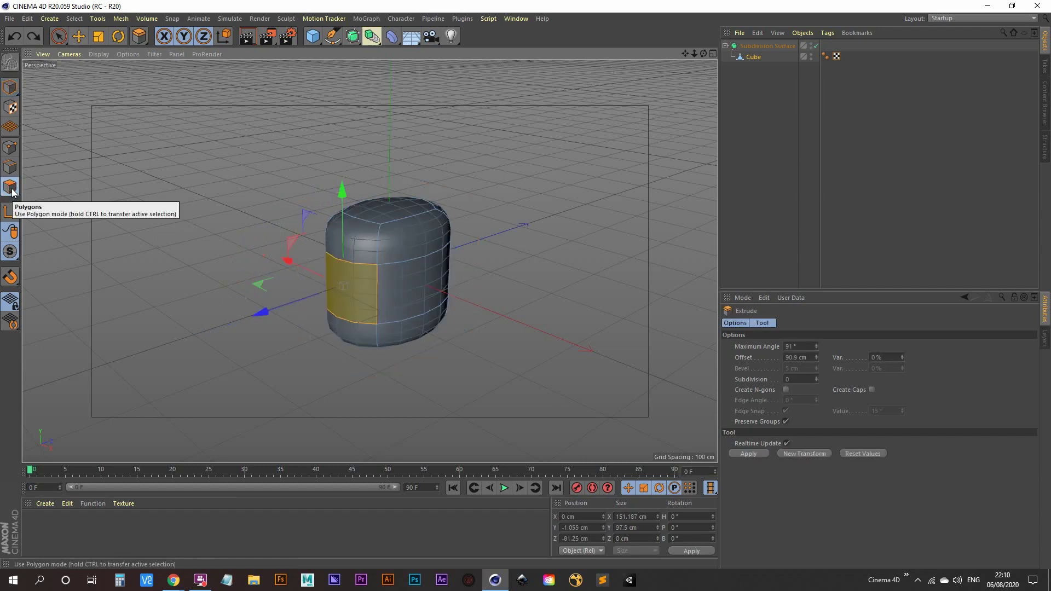
pyautogui.click(80, 34)
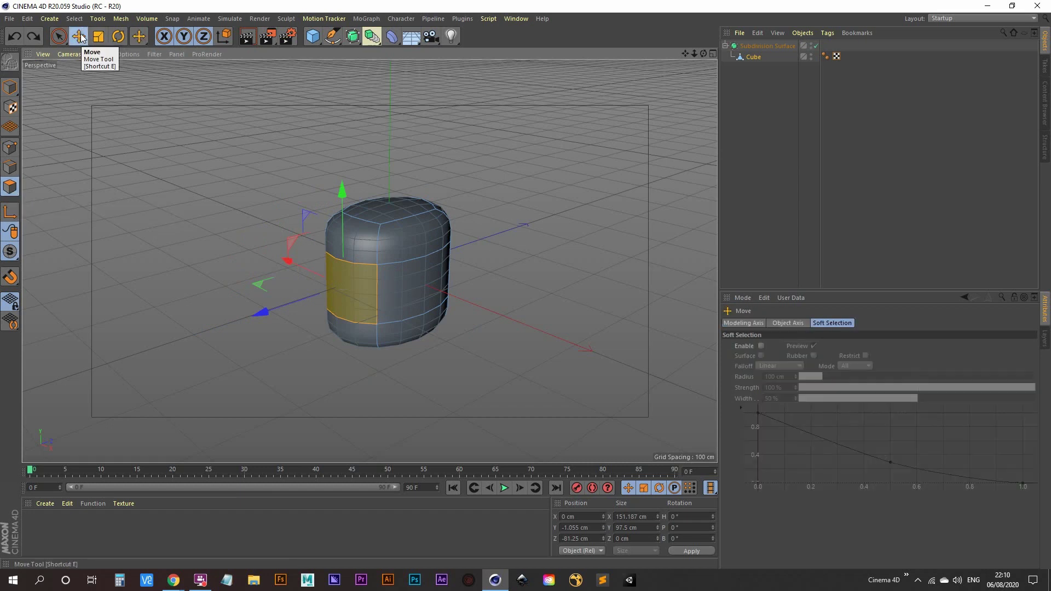
pyautogui.keyDown('alt'); pyautogui.moveTo(261, 321); pyautogui.dragTo(268, 297, button='middle'); pyautogui.keyUp('alt')
pyautogui.keyDown('alt'); pyautogui.moveTo(267, 299); pyautogui.dragTo(261, 309); pyautogui.keyUp('alt')
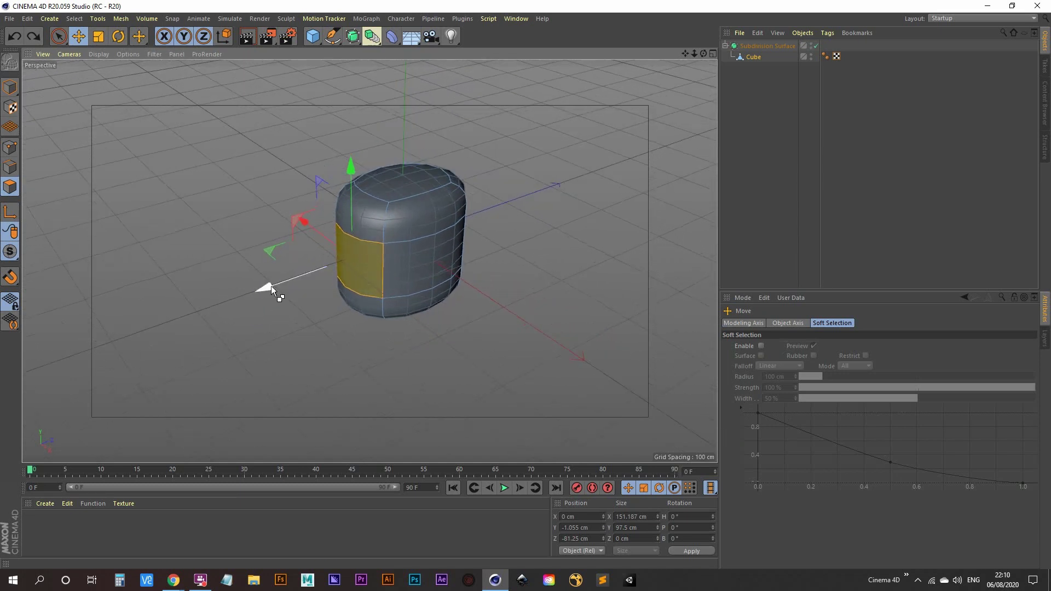
# Step: Try to pull the selected polygon outward along Z as several extruded segments, and undo them all
pyautogui.moveTo(270, 286); pyautogui.dragTo(53, 370)
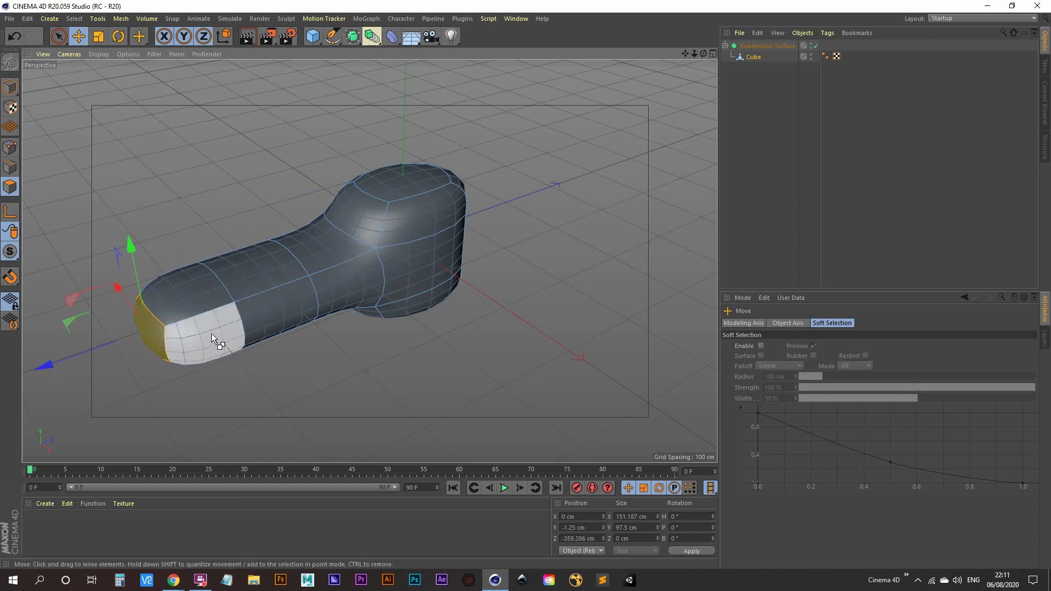
pyautogui.hotkey('ctrl', 'z')
pyautogui.hotkey('ctrl', 'z')
pyautogui.hotkey('ctrl', 'z')
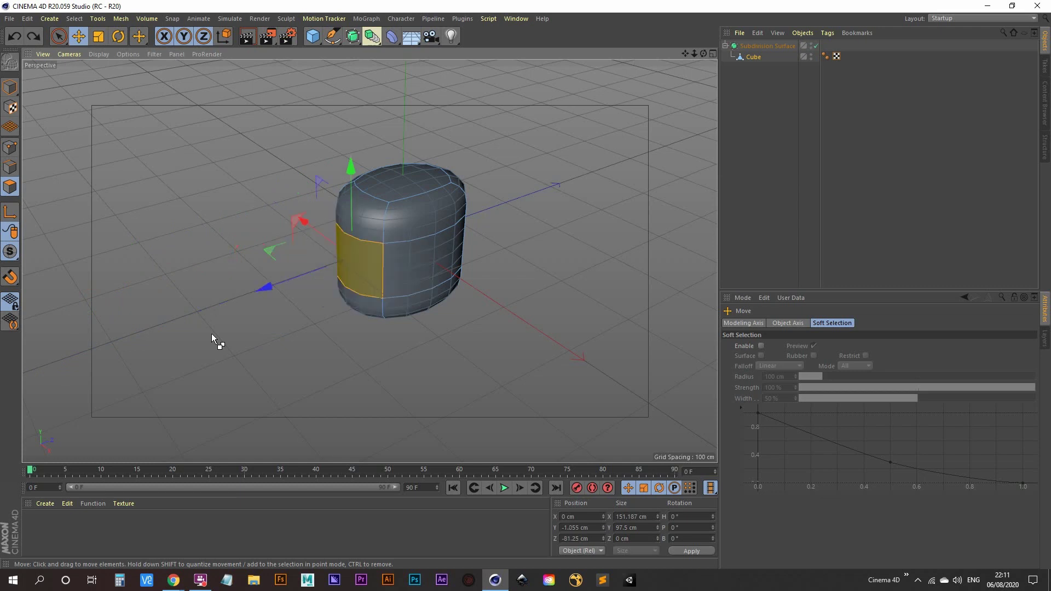
# Step: Extrude the selected polygon once along the Z axis with the Move tool, to about Z -170 cm
pyautogui.keyDown('alt'); pyautogui.moveTo(301, 308); pyautogui.dragTo(195, 311); pyautogui.keyUp('alt')
pyautogui.keyDown('alt'); pyautogui.moveTo(284, 284); pyautogui.dragTo(294, 301, button='middle'); pyautogui.keyUp('alt')
pyautogui.moveTo(294, 301)
pyautogui.keyDown('alt'); pyautogui.mouseDown()
pyautogui.moveTo(315, 343)
pyautogui.moveTo(468, 346)
pyautogui.moveTo(314, 327)
pyautogui.moveTo(277, 305)
pyautogui.moveTo(357, 288)
pyautogui.moveTo(333, 323)
pyautogui.moveTo(367, 258)
pyautogui.moveTo(343, 295)
pyautogui.moveTo(413, 308)
pyautogui.moveTo(190, 330)
pyautogui.moveTo(196, 319)
pyautogui.mouseUp(); pyautogui.keyUp('alt')
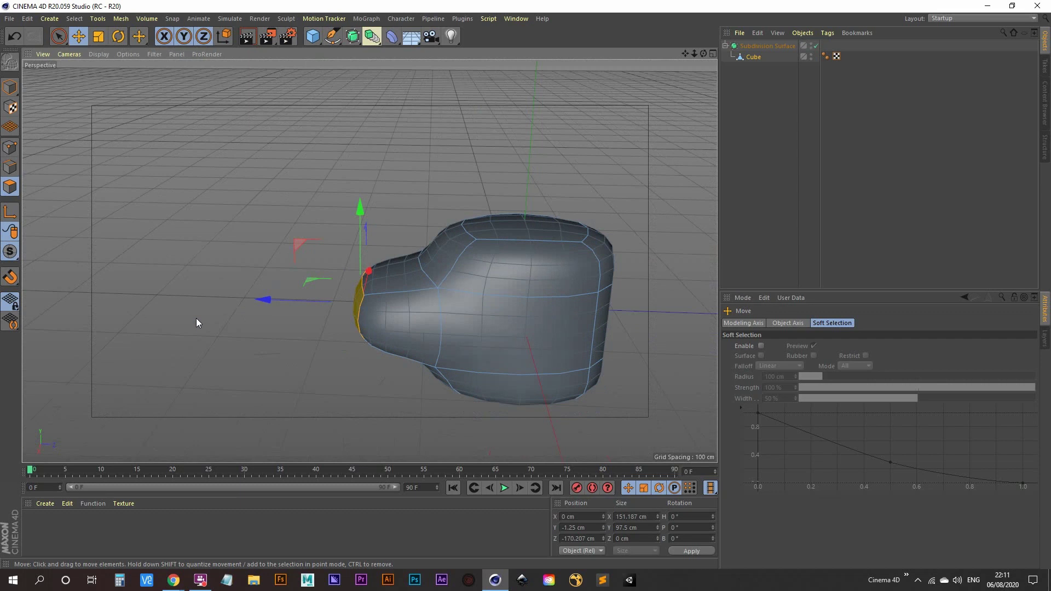
pyautogui.moveTo(195, 322)
pyautogui.keyDown('alt'); pyautogui.mouseDown()
pyautogui.moveTo(228, 344)
pyautogui.moveTo(272, 343)
pyautogui.moveTo(247, 308)
pyautogui.mouseUp(); pyautogui.keyUp('alt')
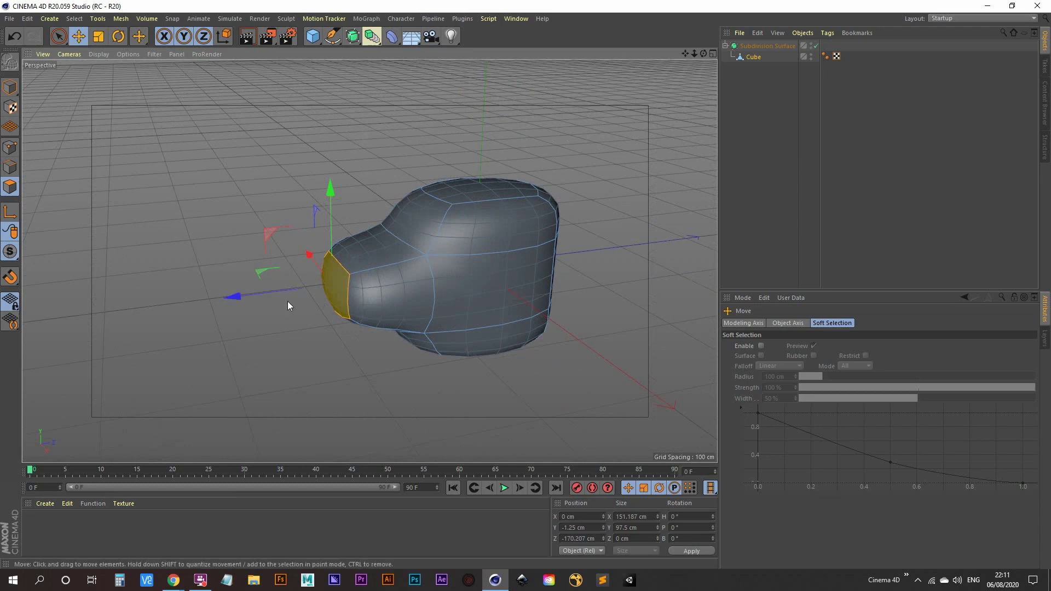
pyautogui.moveTo(287, 301)
pyautogui.keyDown('alt'); pyautogui.mouseDown()
pyautogui.moveTo(469, 337)
pyautogui.moveTo(498, 304)
pyautogui.mouseUp(); pyautogui.keyUp('alt')
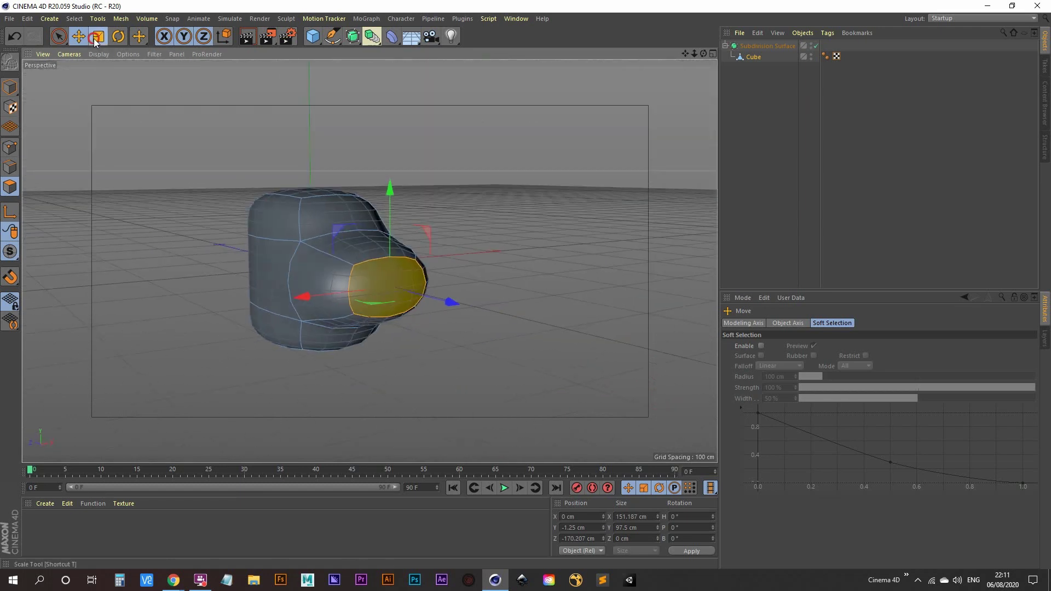
# Step: Scale the extruded end polygon down to about 125 by 81 cm and tilt it upward by about 26° with the Rotate tool
pyautogui.press('t')
pyautogui.moveTo(207, 267); pyautogui.dragTo(339, 293)
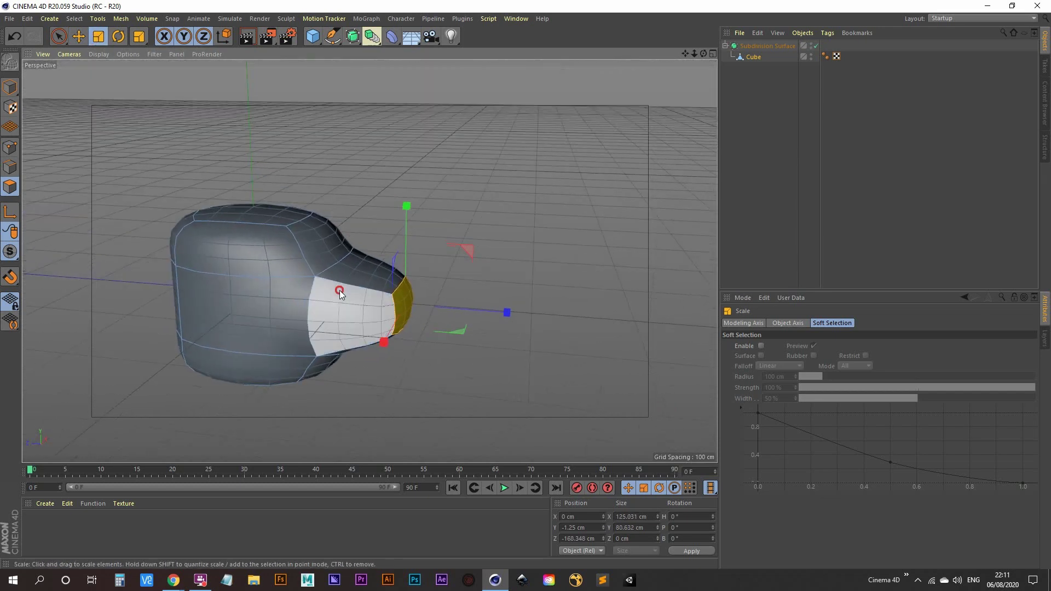
pyautogui.click(119, 36)
pyautogui.moveTo(442, 259); pyautogui.dragTo(411, 252)
pyautogui.moveTo(411, 251); pyautogui.dragTo(416, 252)
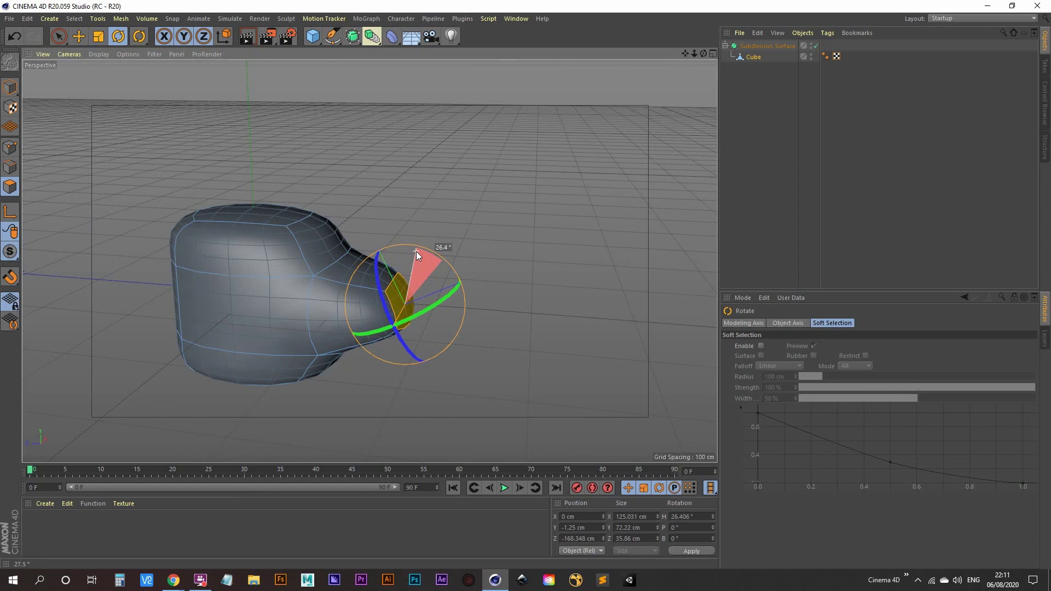
pyautogui.moveTo(416, 251); pyautogui.dragTo(416, 251)
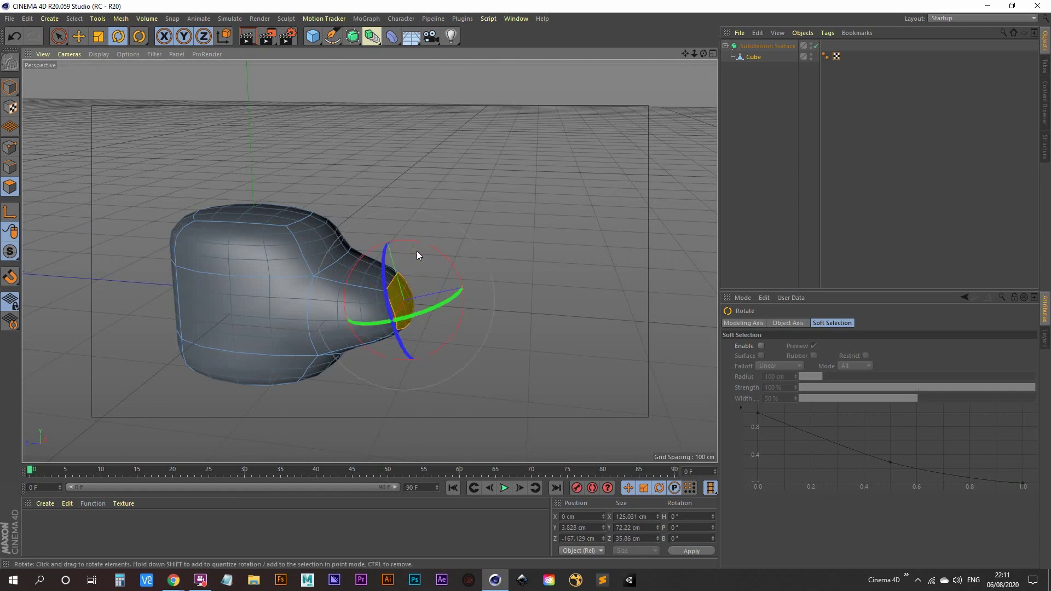
# Step: Extrude the tilted end polygon outward along its Z axis to about Z -226 cm and rotate the new end slightly further upward
pyautogui.click(79, 38)
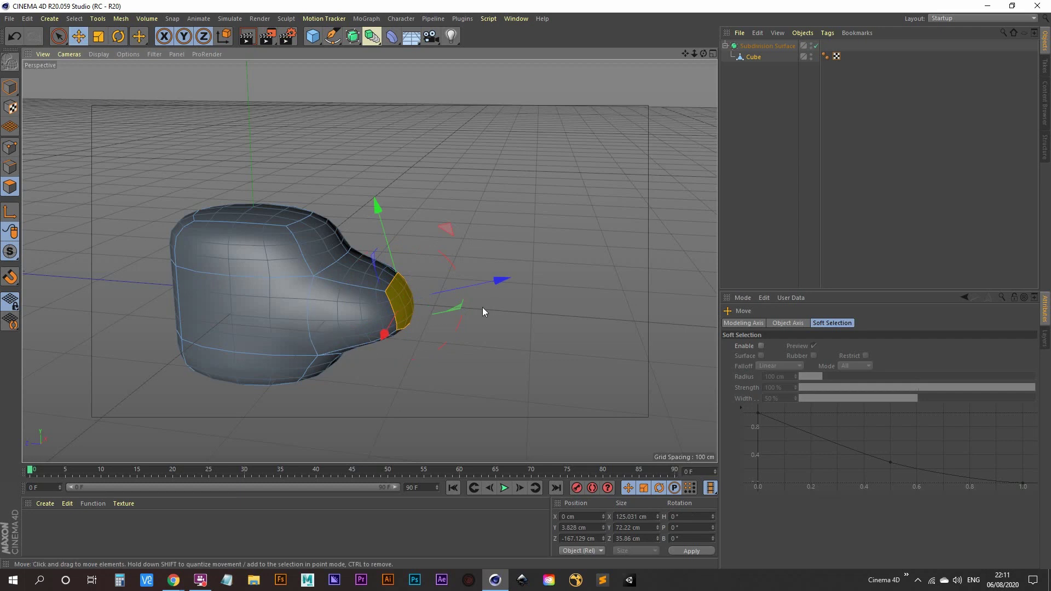
pyautogui.moveTo(491, 283); pyautogui.dragTo(544, 258)
pyautogui.keyDown('alt'); pyautogui.moveTo(441, 307); pyautogui.dragTo(503, 311); pyautogui.keyUp('alt')
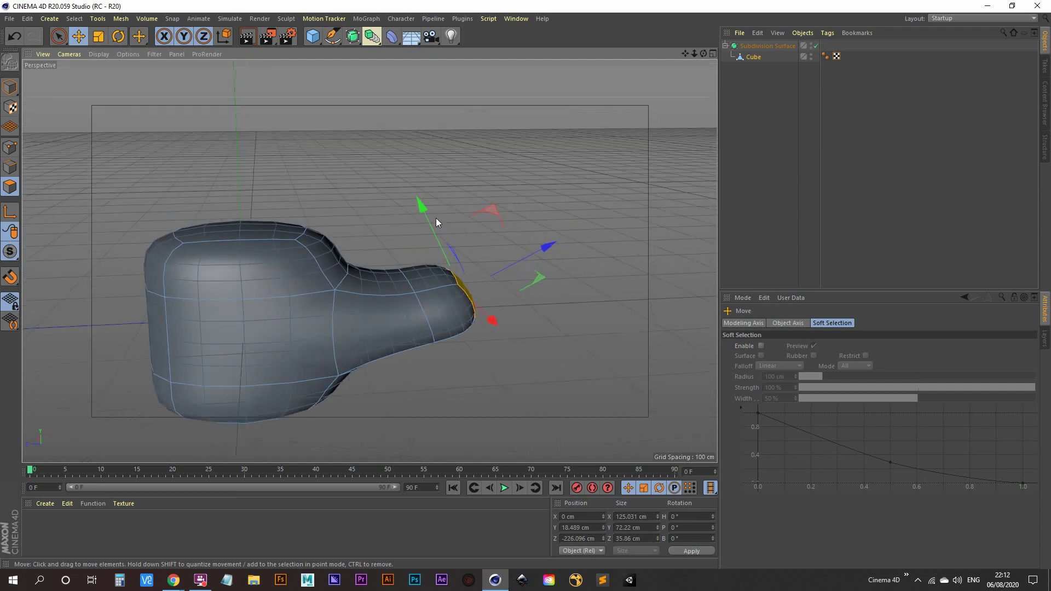
pyautogui.click(119, 36)
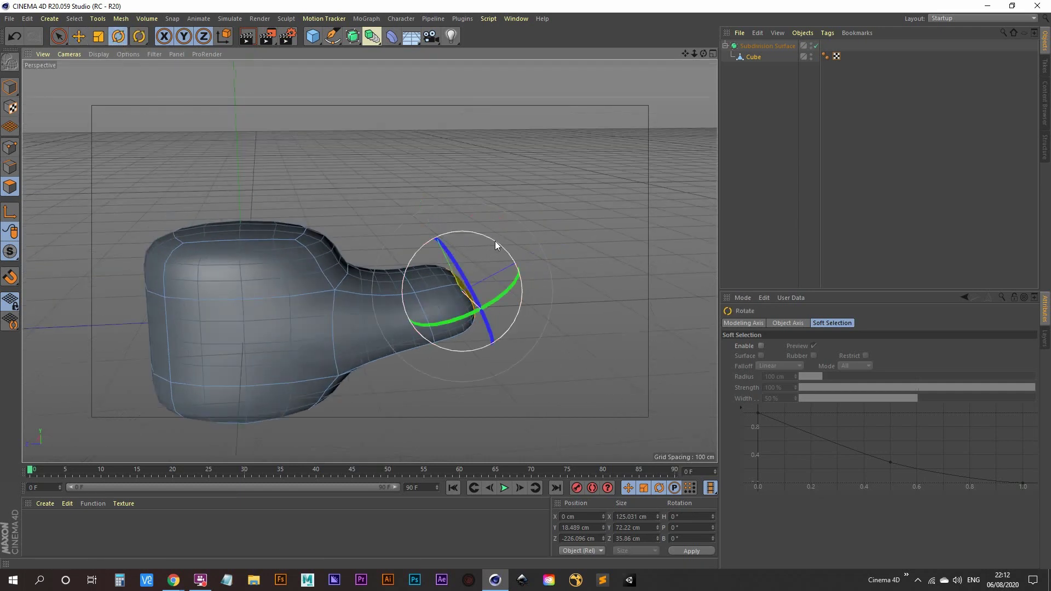
pyautogui.moveTo(494, 241); pyautogui.dragTo(485, 243)
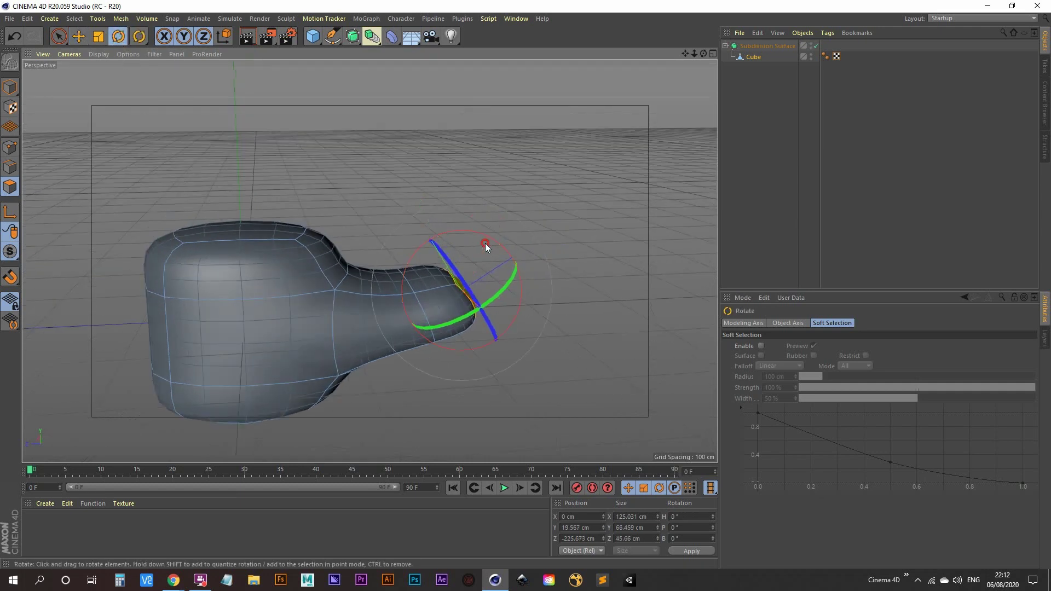
# Step: Raise the end polygon along its own Y axis to about Y 39.5 cm and scale it down to about 67%
pyautogui.click(79, 36)
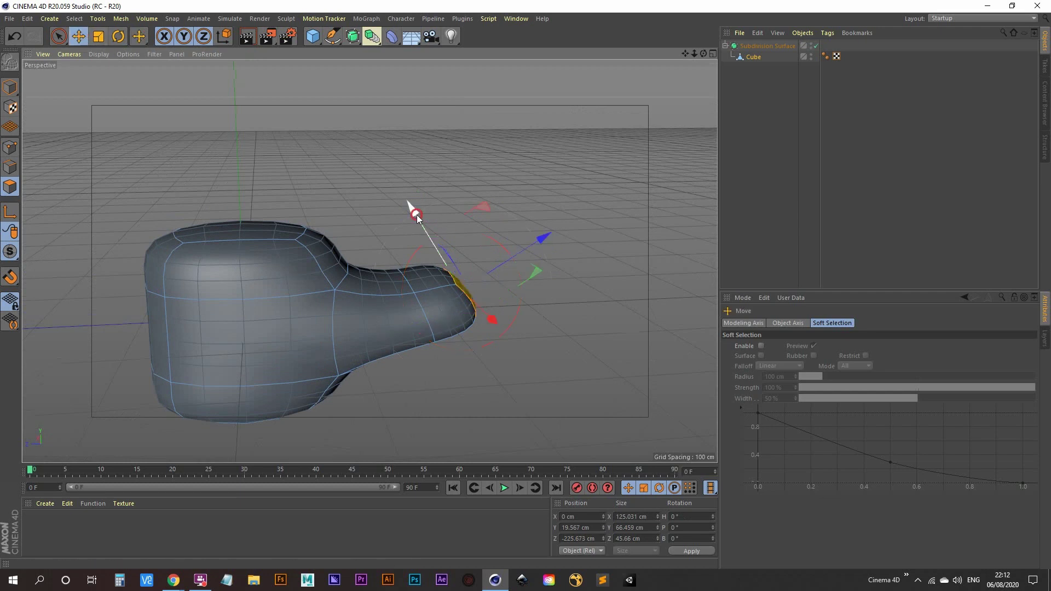
pyautogui.moveTo(411, 208); pyautogui.dragTo(388, 202)
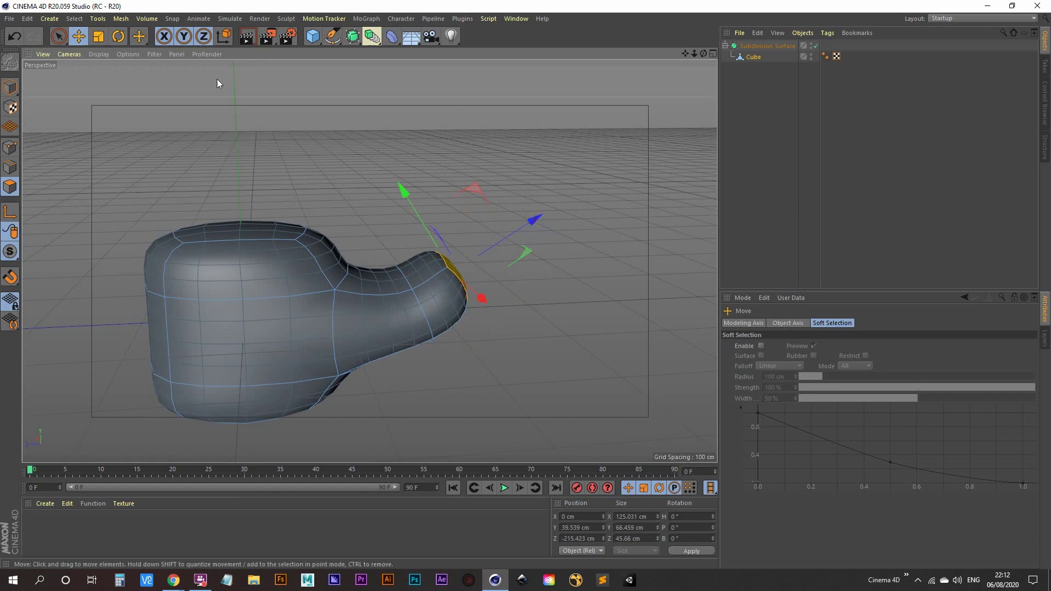
pyautogui.press('t')
pyautogui.moveTo(347, 146); pyautogui.dragTo(254, 222)
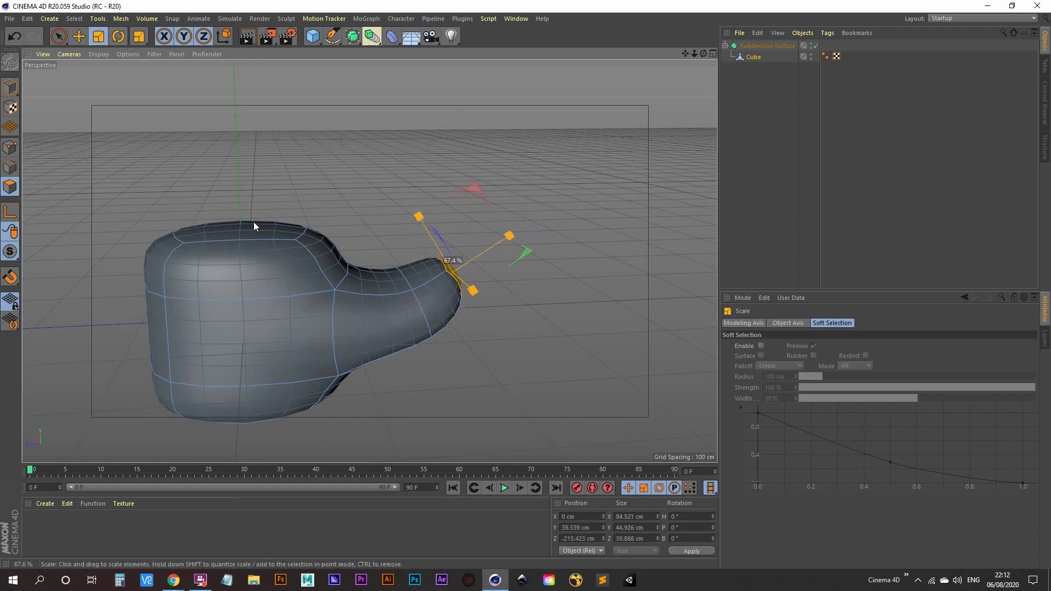
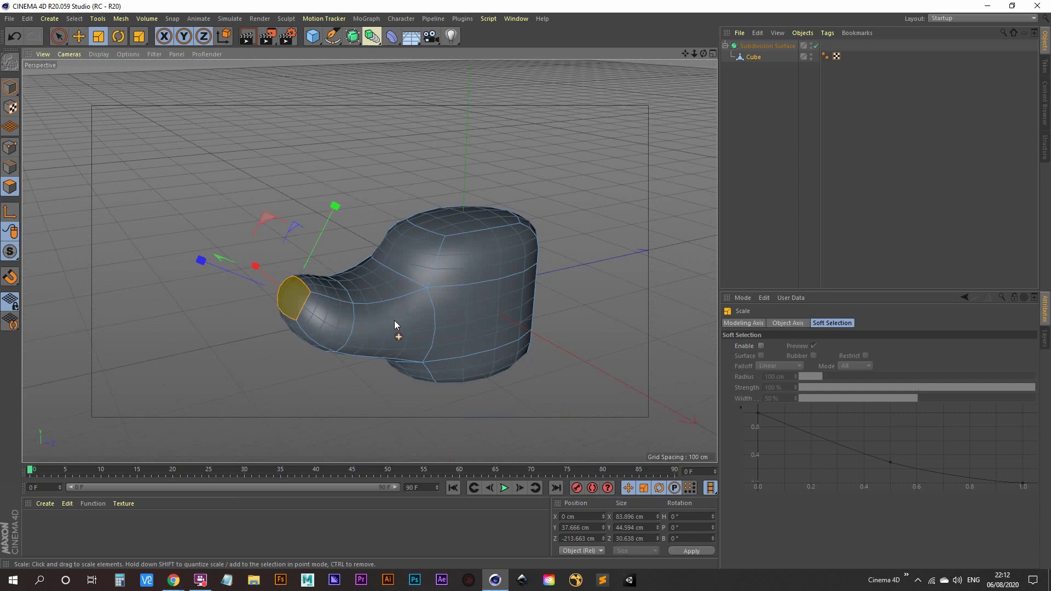
pyautogui.keyDown('alt'); pyautogui.moveTo(335, 312); pyautogui.dragTo(286, 358); pyautogui.keyUp('alt')
pyautogui.click(756, 115)
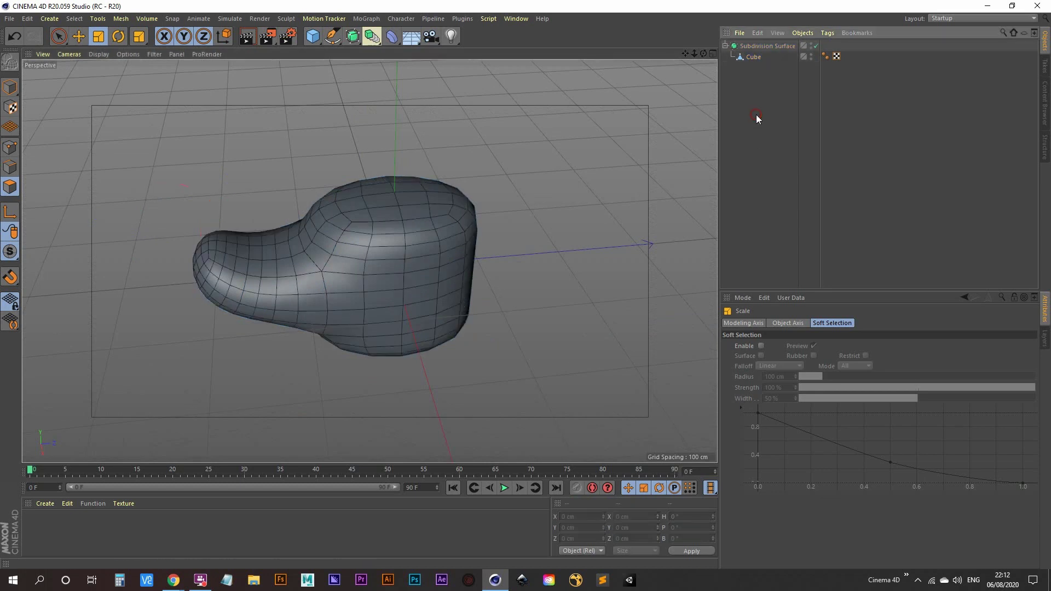
pyautogui.click(752, 57)
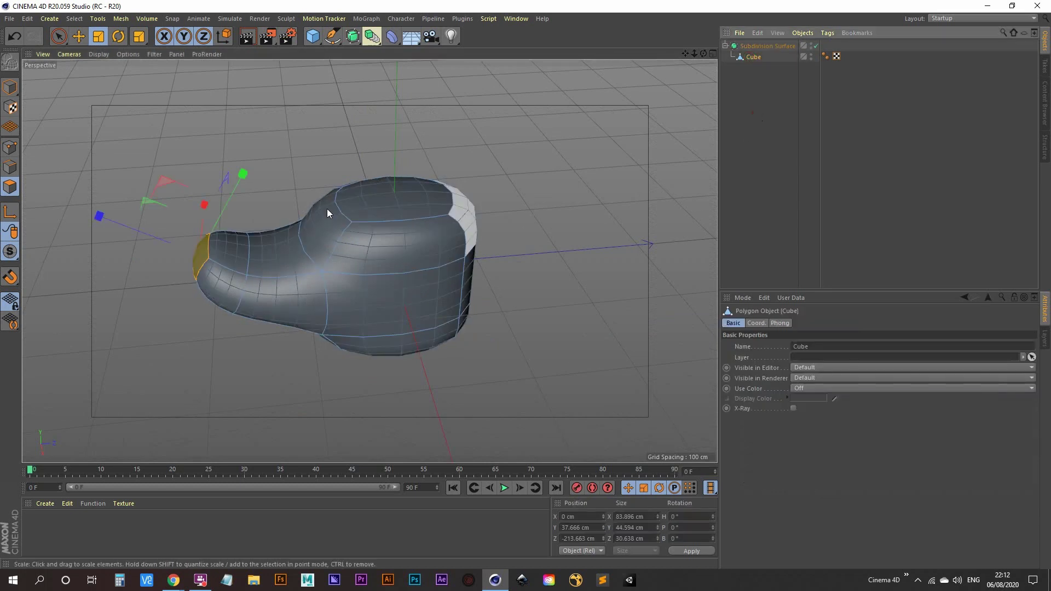
pyautogui.keyDown('alt'); pyautogui.moveTo(403, 258); pyautogui.dragTo(367, 269); pyautogui.keyUp('alt')
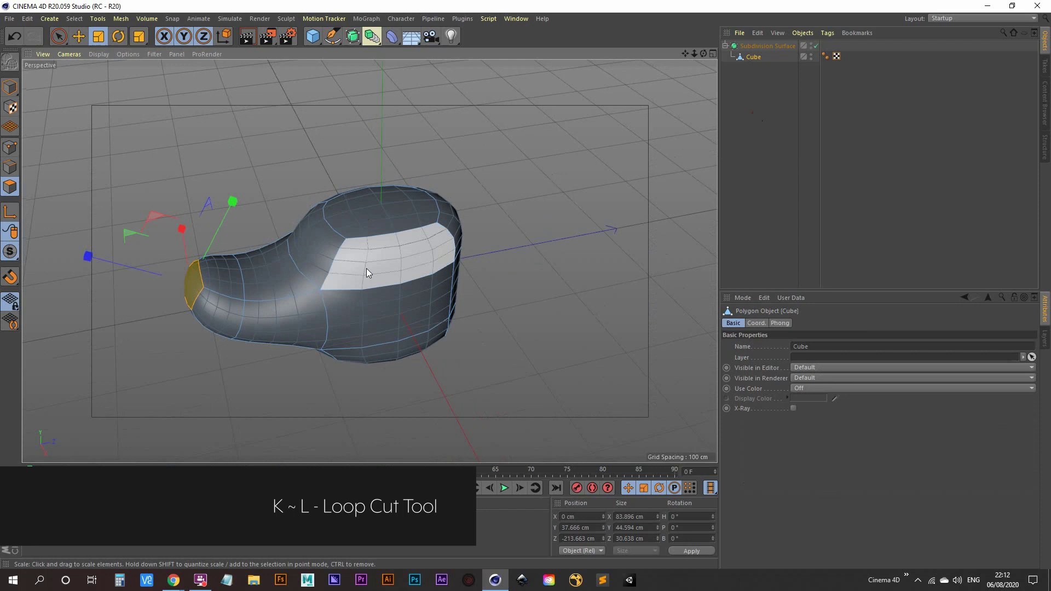
# Step: Try a loop cut around the cube's main block and set it to two evenly spaced cuts
pyautogui.press('k')
pyautogui.press('l')
pyautogui.keyDown('alt'); pyautogui.moveTo(366, 267); pyautogui.dragTo(330, 294); pyautogui.keyUp('alt')
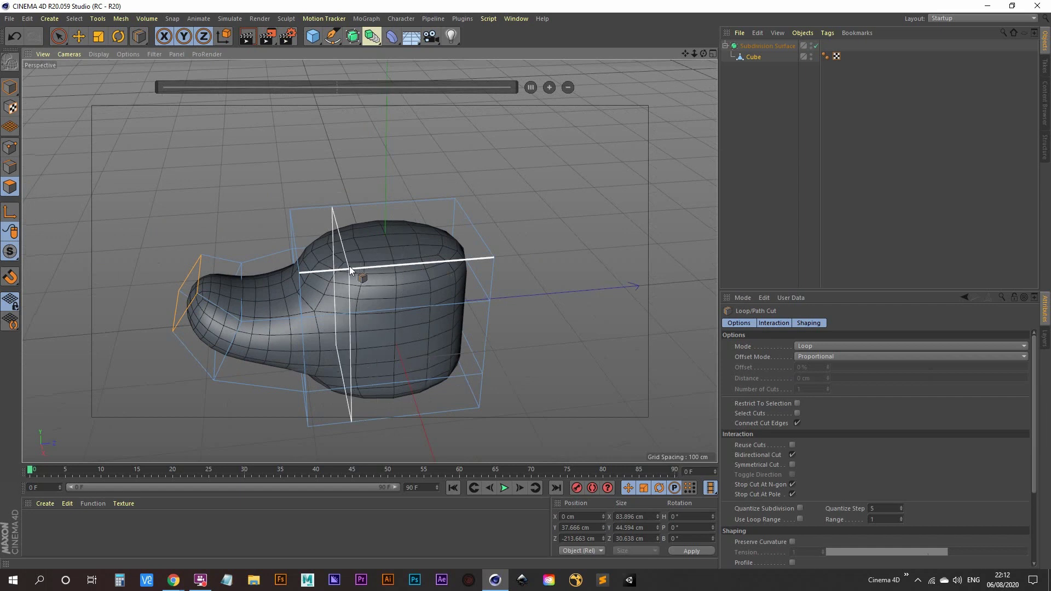
pyautogui.keyDown('alt'); pyautogui.moveTo(360, 273); pyautogui.dragTo(380, 353); pyautogui.keyUp('alt')
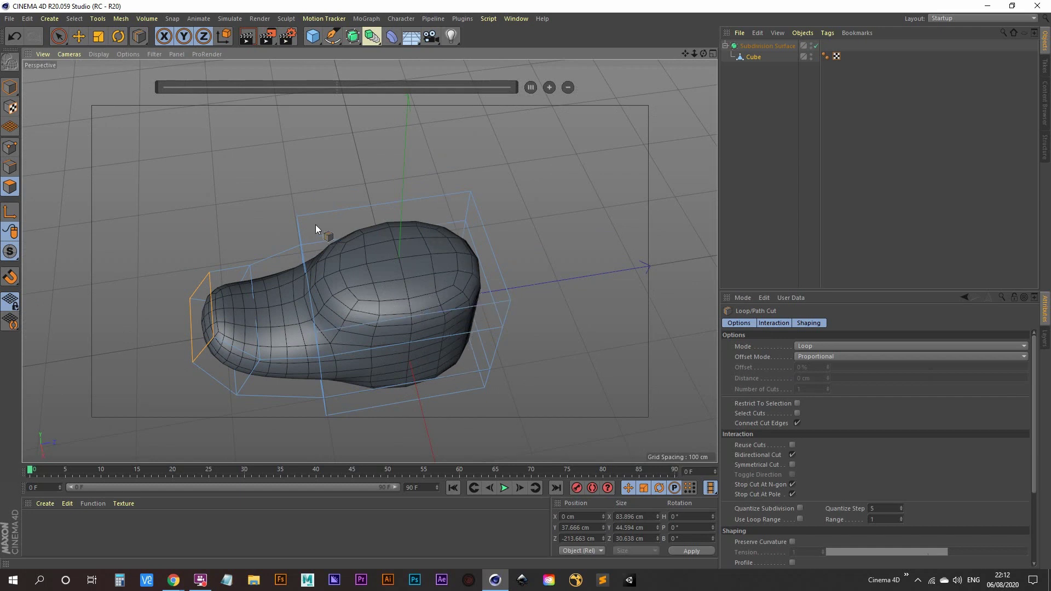
pyautogui.keyDown('alt'); pyautogui.moveTo(386, 249); pyautogui.dragTo(360, 330); pyautogui.keyUp('alt')
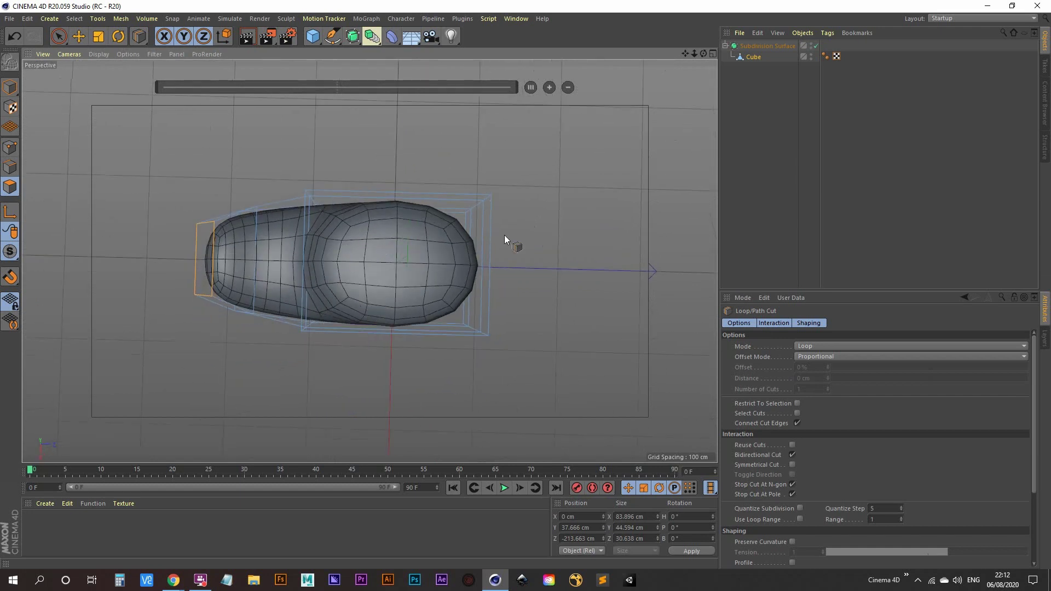
pyautogui.moveTo(432, 306)
pyautogui.keyDown('alt'); pyautogui.mouseDown()
pyautogui.moveTo(482, 196)
pyautogui.moveTo(481, 305)
pyautogui.moveTo(405, 275)
pyautogui.moveTo(370, 320)
pyautogui.mouseUp(); pyautogui.keyUp('alt')
pyautogui.click(480, 306)
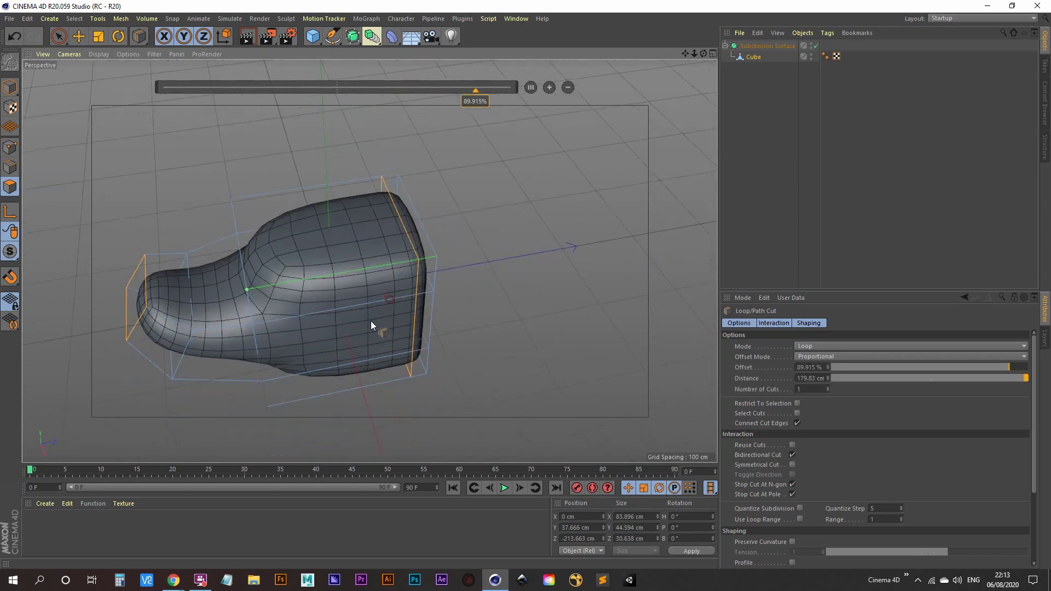
pyautogui.click(549, 88)
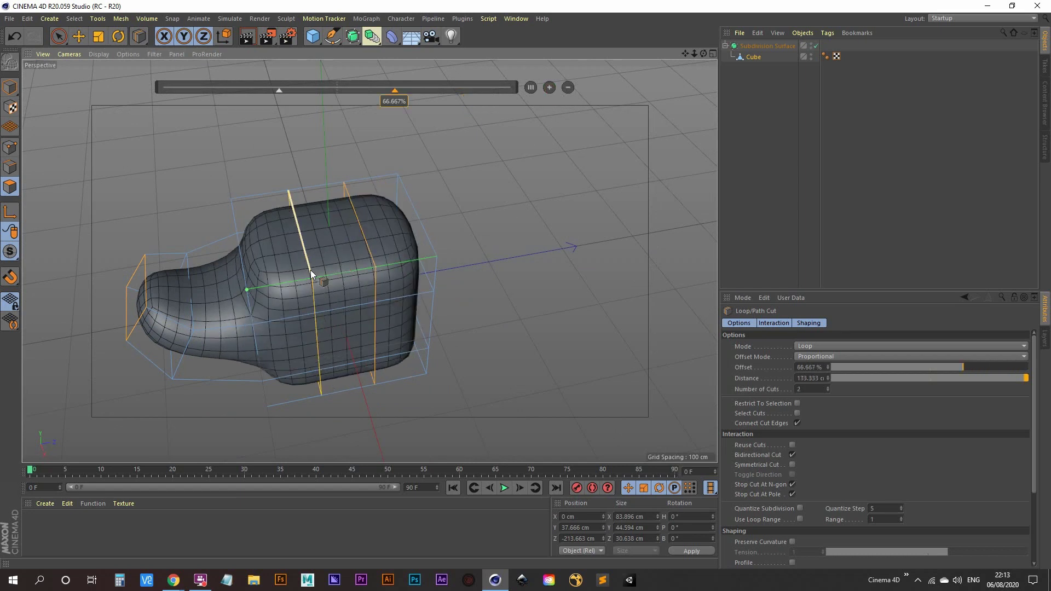
# Step: Increase the number of loop cuts around the main block to five, then undo the whole loop cut
pyautogui.keyDown('alt'); pyautogui.moveTo(352, 274); pyautogui.dragTo(333, 385); pyautogui.keyUp('alt')
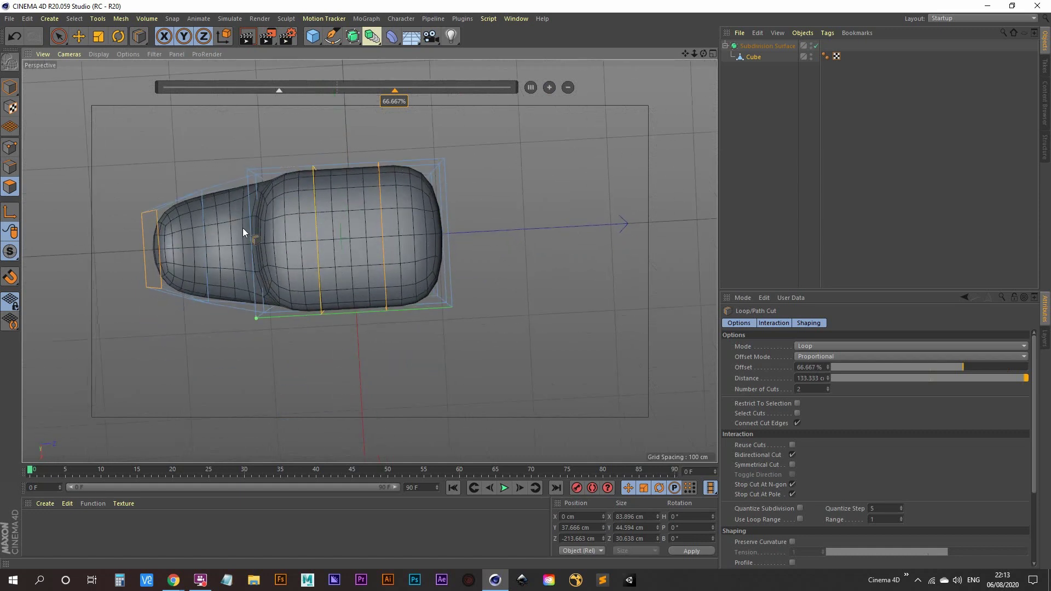
pyautogui.moveTo(392, 344)
pyautogui.keyDown('alt'); pyautogui.mouseDown()
pyautogui.moveTo(383, 263)
pyautogui.moveTo(392, 257)
pyautogui.moveTo(396, 321)
pyautogui.moveTo(405, 317)
pyautogui.mouseUp(); pyautogui.keyUp('alt')
pyautogui.click(548, 87)
pyautogui.click(548, 87)
pyautogui.click(548, 88)
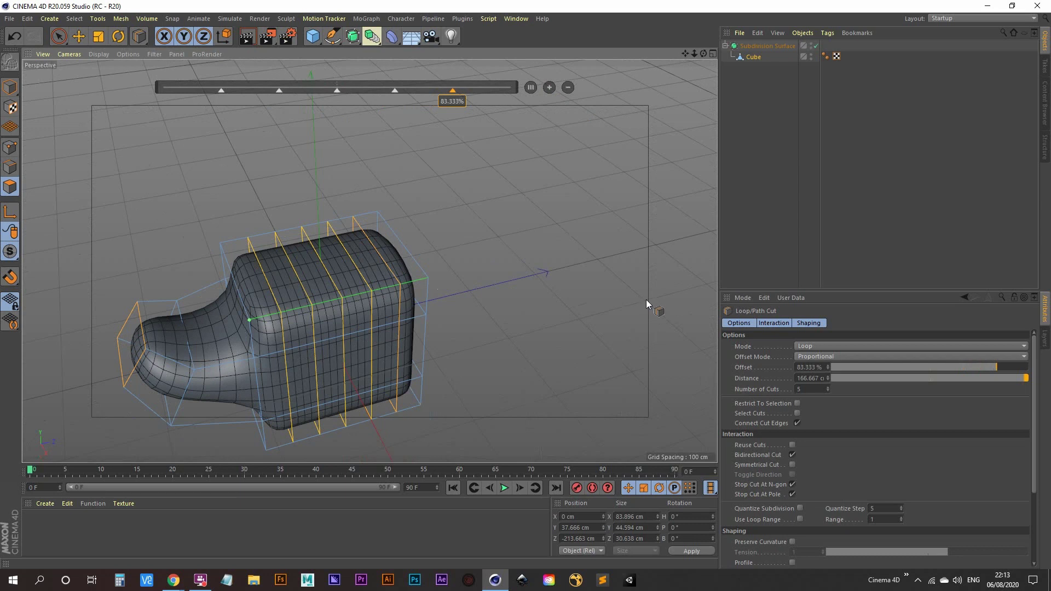
pyautogui.hotkey('ctrl', 'z')
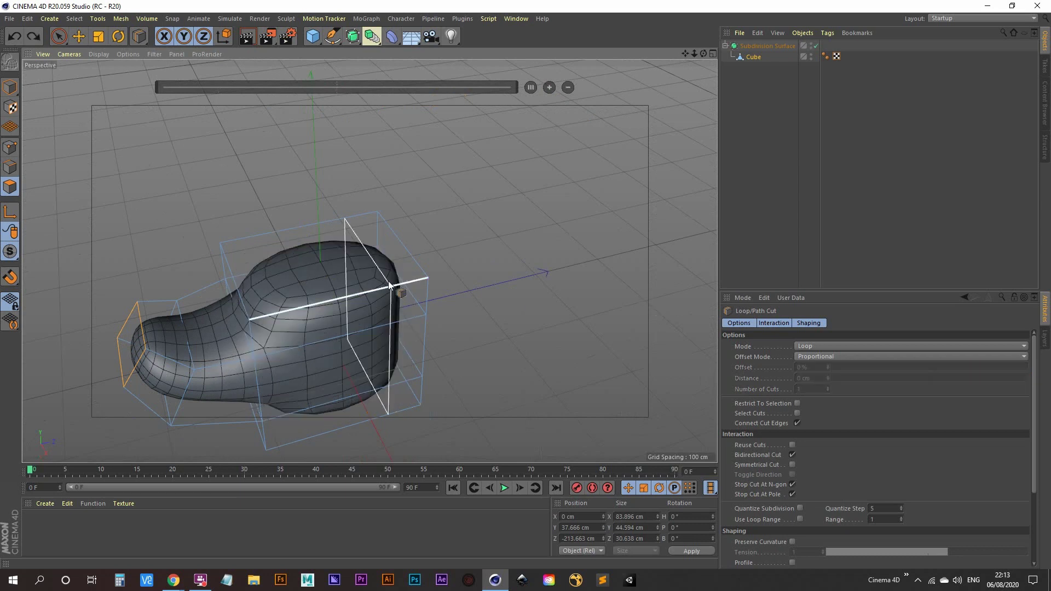
# Step: Cut two evenly spaced edge loops around the cube's main block with the Loop/Path Cut tool, dividing its top into three polygons
pyautogui.click(297, 306)
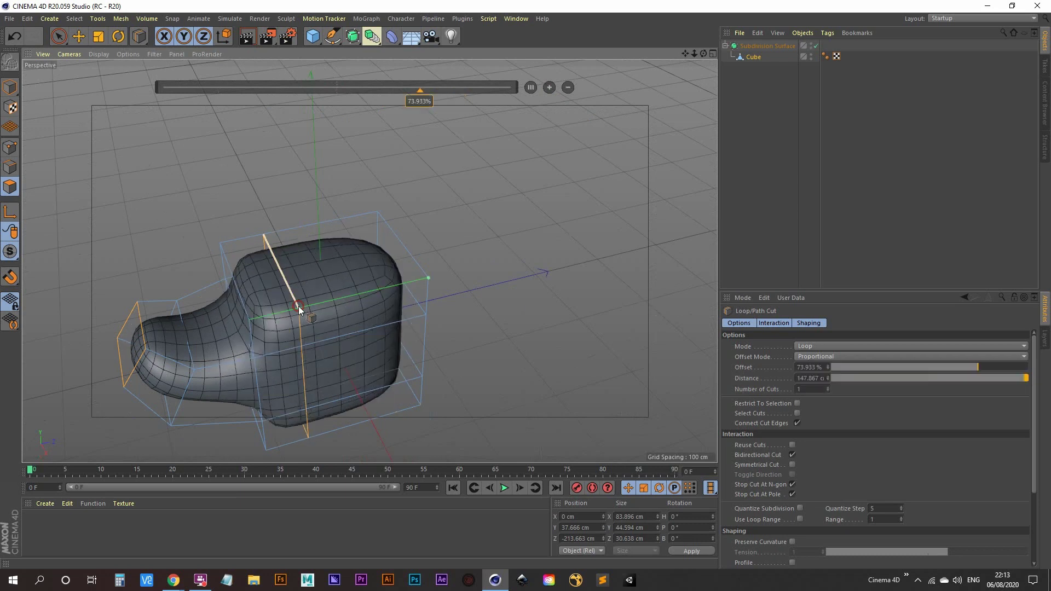
pyautogui.click(549, 86)
pyautogui.keyDown('alt'); pyautogui.moveTo(474, 264); pyautogui.dragTo(247, 326); pyautogui.keyUp('alt')
pyautogui.click(753, 122)
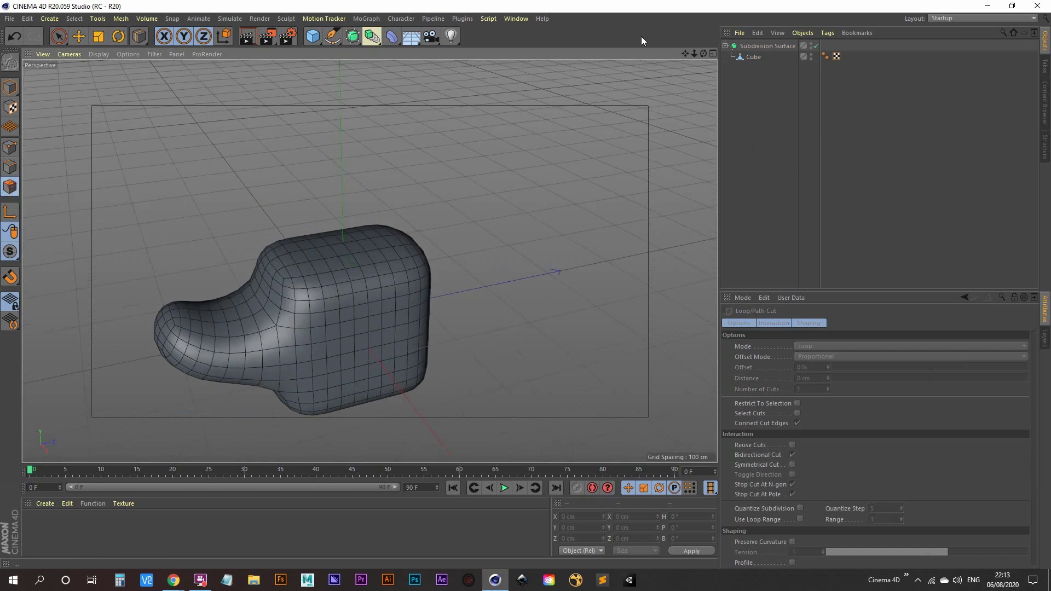
pyautogui.click(749, 57)
pyautogui.keyDown('alt'); pyautogui.moveTo(355, 235); pyautogui.dragTo(303, 241); pyautogui.keyUp('alt')
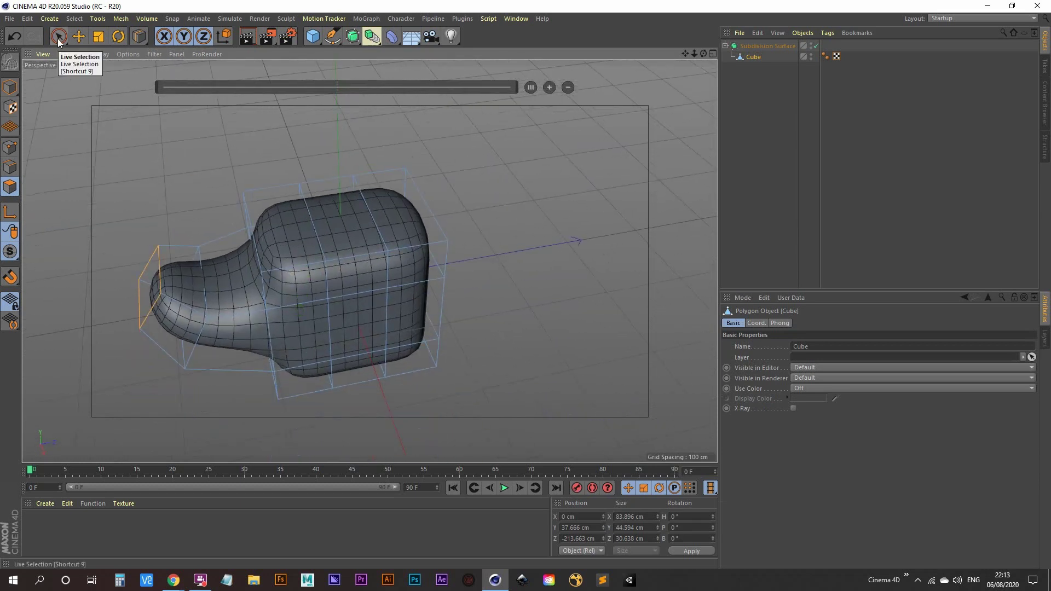
# Step: Select the three top polygons with Live Selection and try extruding them together upward to about Y 190 cm
pyautogui.click(57, 39)
pyautogui.click(324, 274)
pyautogui.click(299, 239)
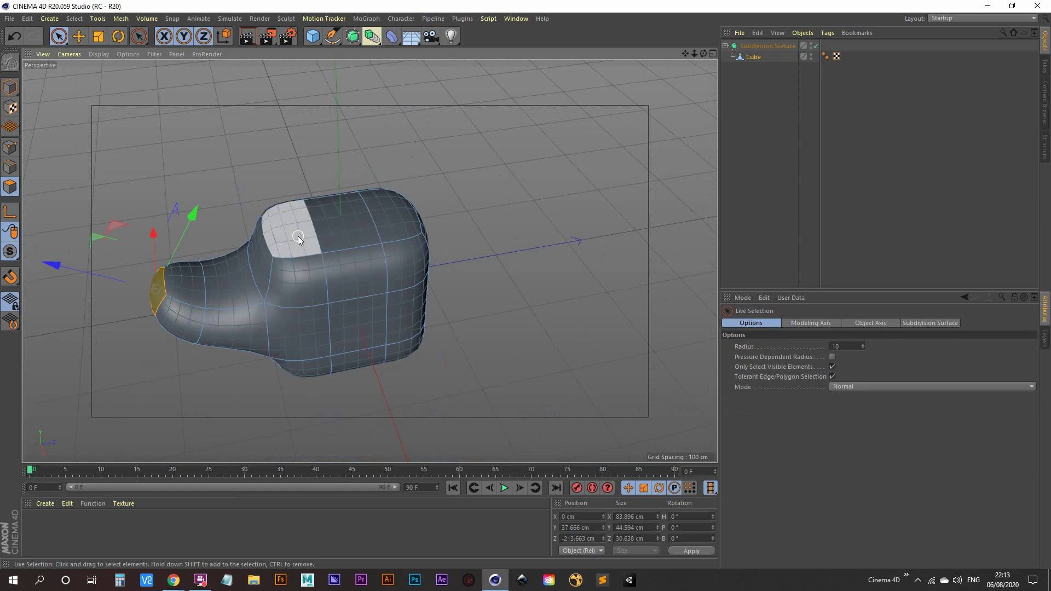
pyautogui.click(298, 236)
pyautogui.keyDown('alt'); pyautogui.moveTo(299, 238); pyautogui.dragTo(371, 281); pyautogui.keyUp('alt')
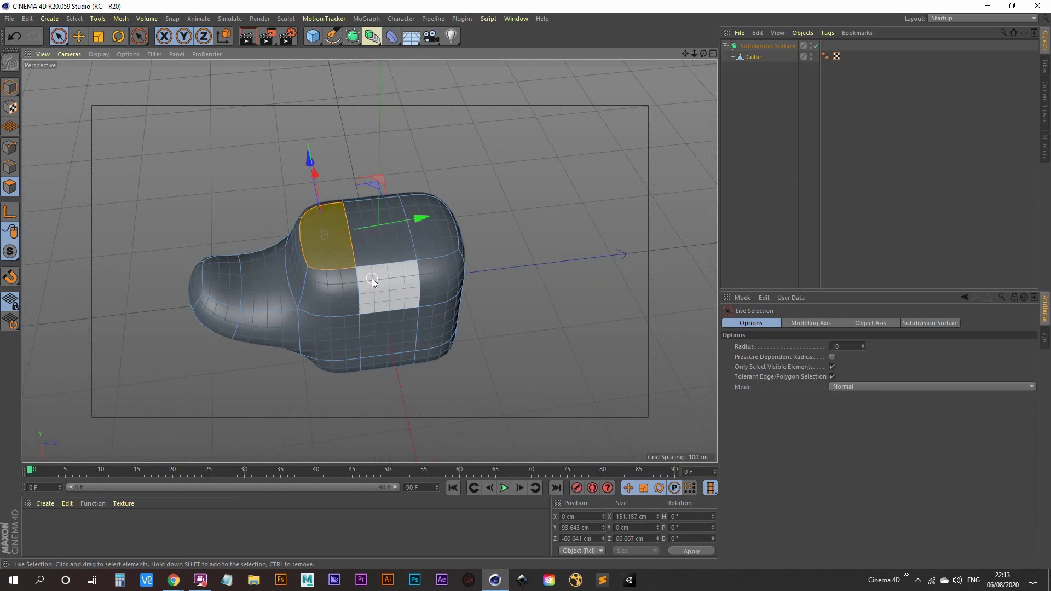
pyautogui.keyDown('shift'); pyautogui.click(406, 246); pyautogui.keyUp('shift')
pyautogui.keyDown('alt'); pyautogui.moveTo(394, 290); pyautogui.dragTo(384, 243); pyautogui.keyUp('alt')
pyautogui.keyDown('ctrl'); pyautogui.moveTo(373, 154); pyautogui.dragTo(372, 67); pyautogui.keyUp('ctrl')
pyautogui.keyDown('alt'); pyautogui.moveTo(386, 247); pyautogui.dragTo(419, 336); pyautogui.keyUp('alt')
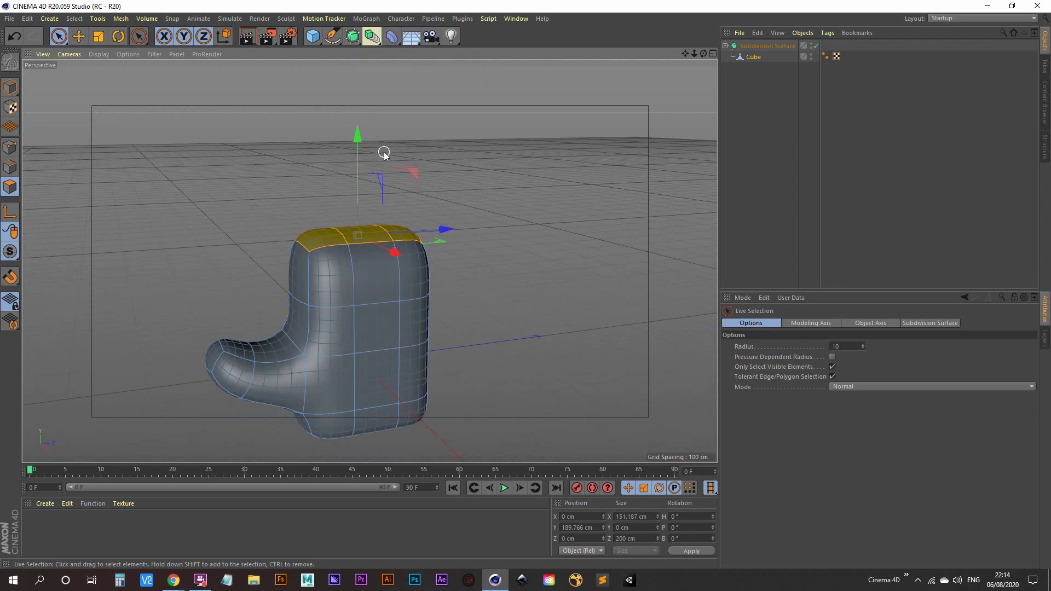
pyautogui.keyDown('alt'); pyautogui.moveTo(383, 155); pyautogui.dragTo(299, 302); pyautogui.keyUp('alt')
# Step: Select the top polygon nearest the side branch and examine the three top polygons from several angles
pyautogui.click(757, 152)
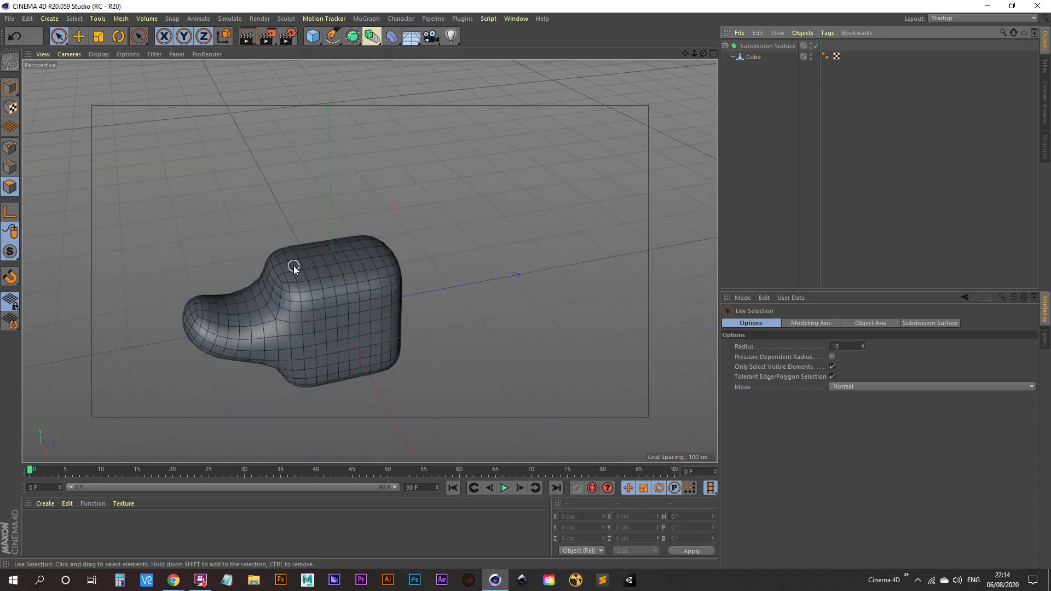
pyautogui.click(744, 57)
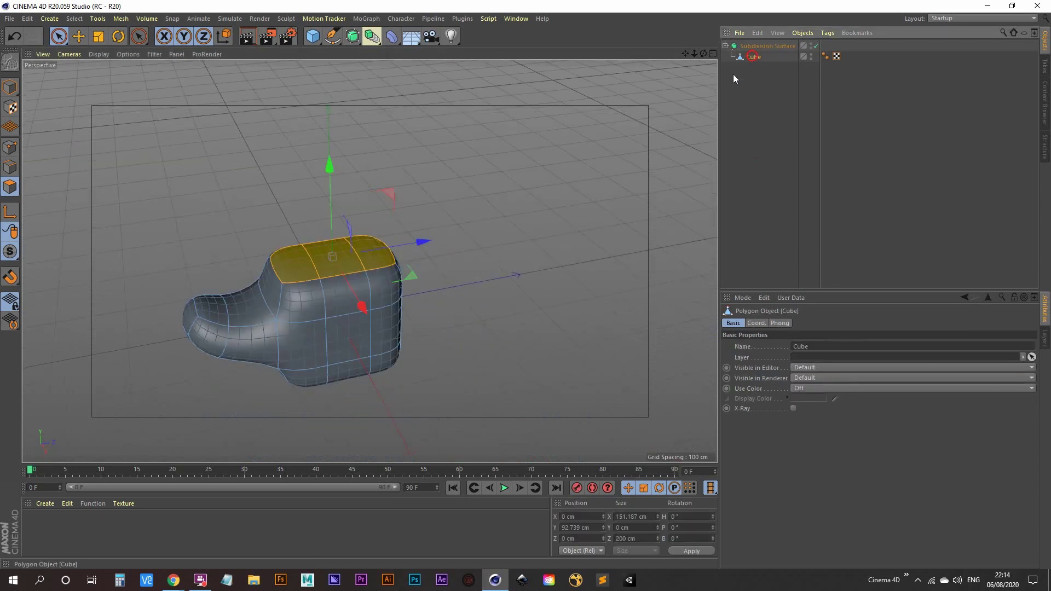
pyautogui.click(307, 264)
pyautogui.keyDown('alt'); pyautogui.moveTo(286, 270); pyautogui.dragTo(291, 317); pyautogui.keyUp('alt')
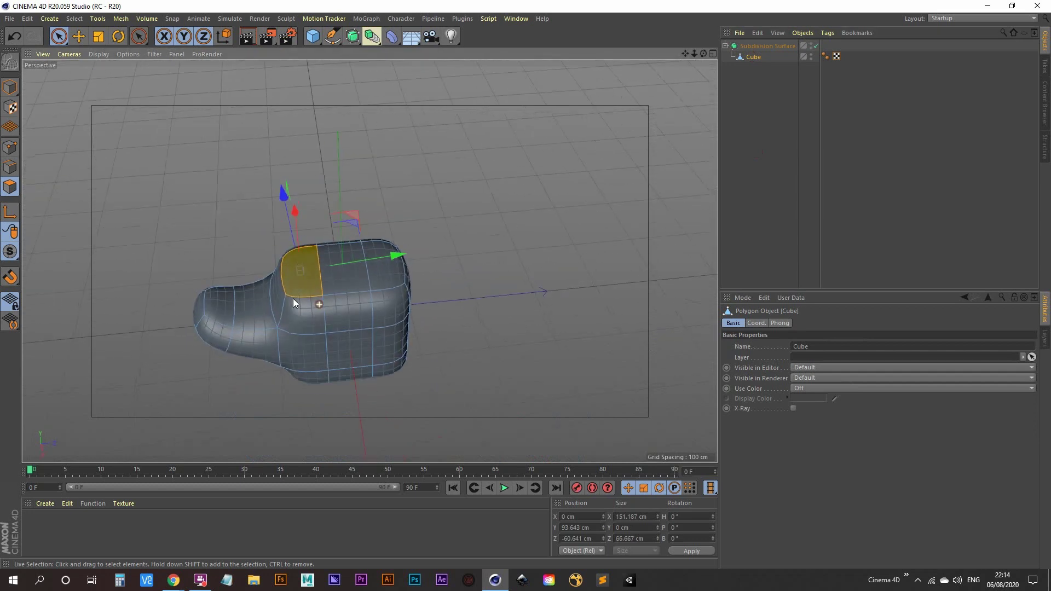
pyautogui.scroll(2, 314, 254)
pyautogui.scroll(5, 372, 274)
pyautogui.keyDown('alt'); pyautogui.moveTo(383, 284); pyautogui.dragTo(384, 299); pyautogui.keyUp('alt')
pyautogui.keyDown('alt'); pyautogui.moveTo(395, 248); pyautogui.dragTo(381, 336, button='middle'); pyautogui.keyUp('alt')
pyautogui.keyDown('alt'); pyautogui.moveTo(392, 314); pyautogui.dragTo(376, 265); pyautogui.keyUp('alt')
pyautogui.scroll(-5, 280, 307)
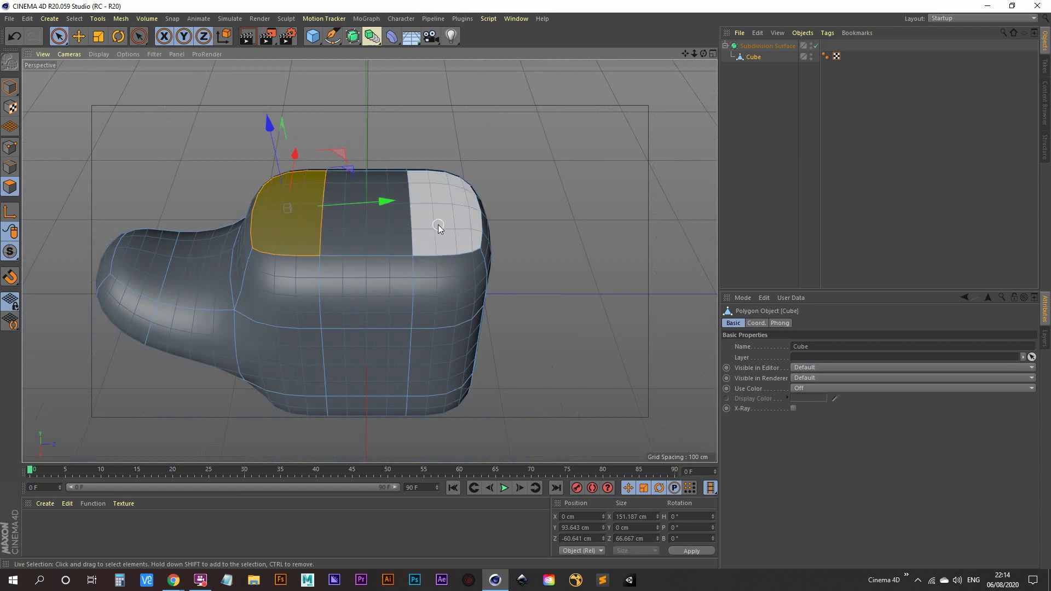
pyautogui.keyDown('alt'); pyautogui.moveTo(435, 226); pyautogui.dragTo(369, 255); pyautogui.keyUp('alt')
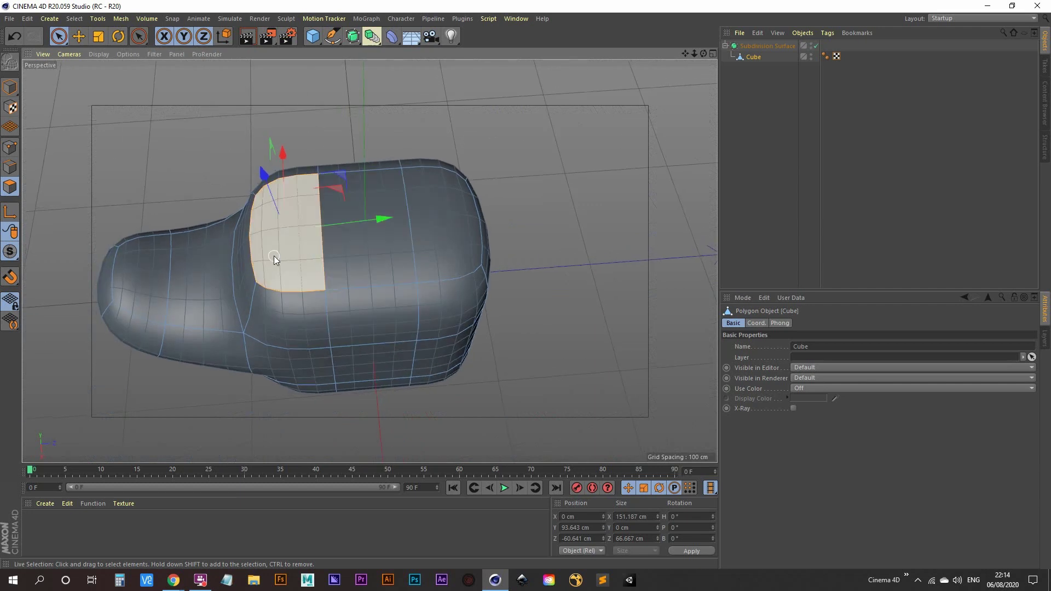
# Step: Select the middle top polygon and narrow it along the block's length to about 51.7 cm with the Scale tool
pyautogui.click(375, 257)
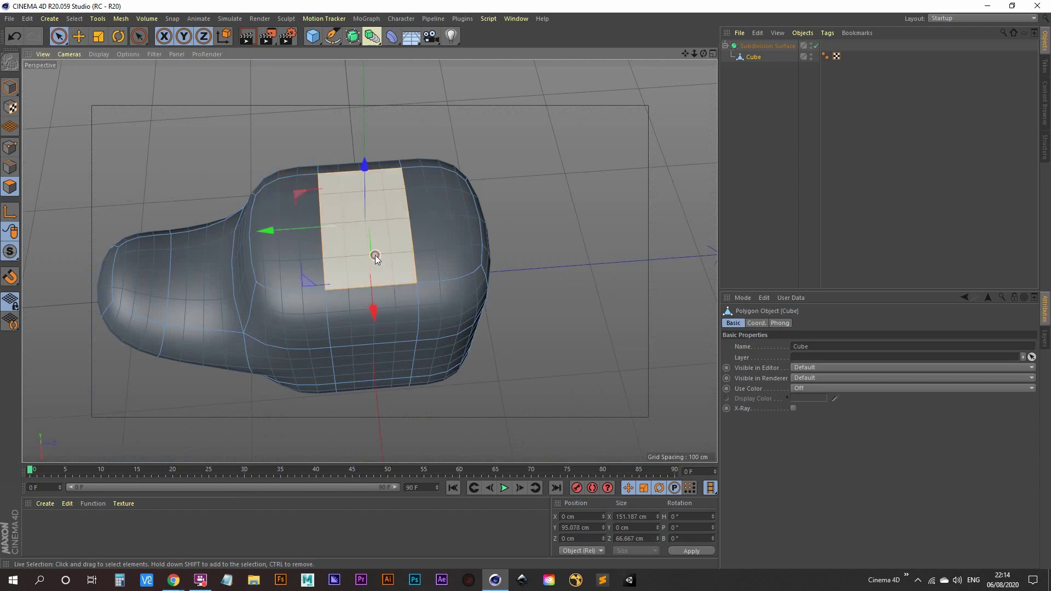
pyautogui.click(98, 37)
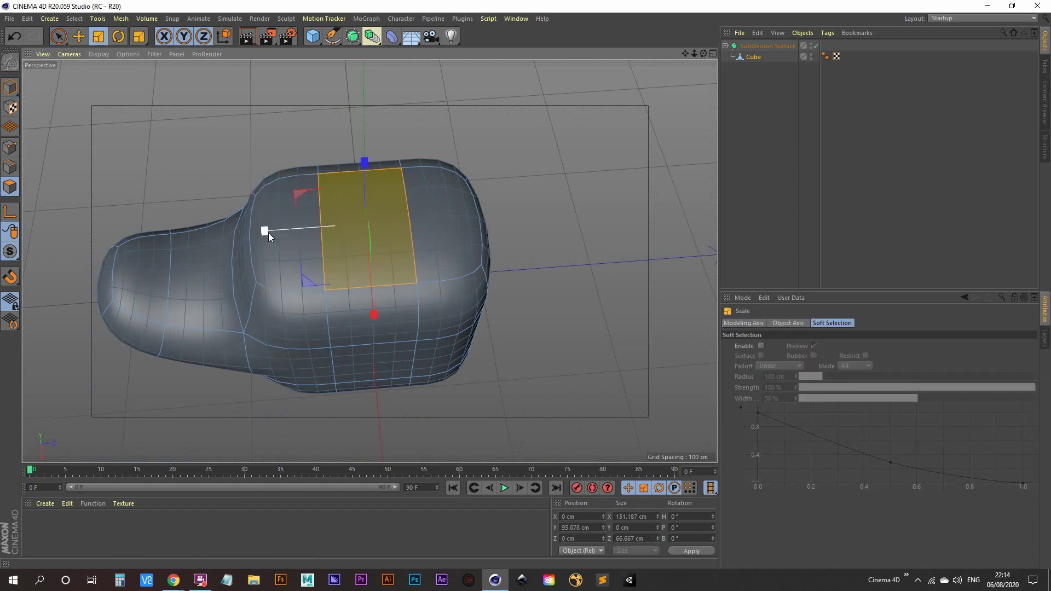
pyautogui.moveTo(266, 230); pyautogui.dragTo(282, 263)
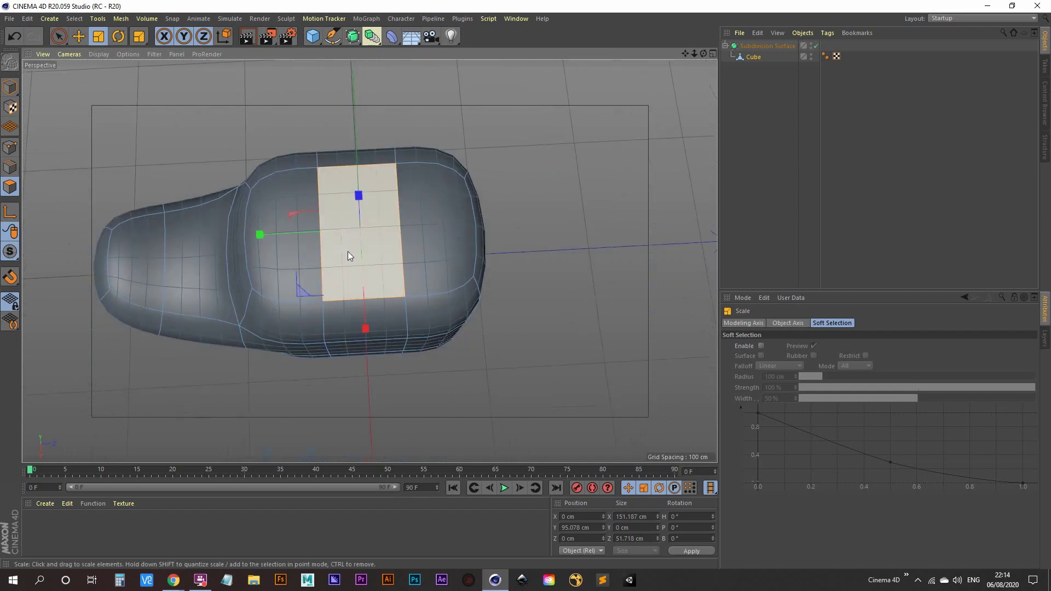
# Step: Select the top polygon nearest the side branch and inset it using Extrude Inner with a 0.3 cm offset
pyautogui.keyDown('alt'); pyautogui.moveTo(422, 262); pyautogui.dragTo(402, 192); pyautogui.keyUp('alt')
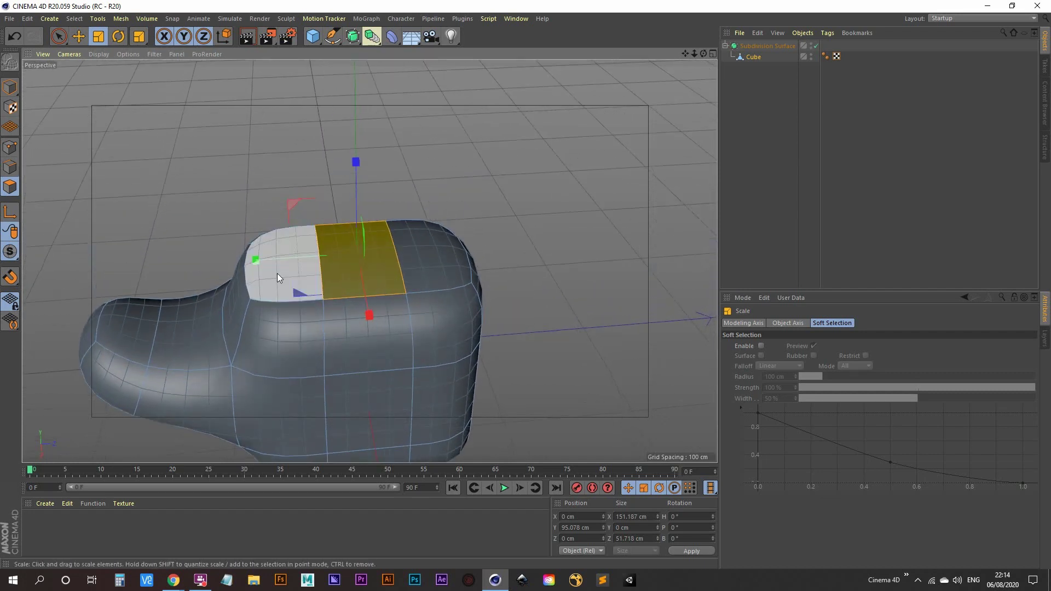
pyautogui.keyDown('alt'); pyautogui.moveTo(382, 274); pyautogui.dragTo(384, 253, button='middle'); pyautogui.keyUp('alt')
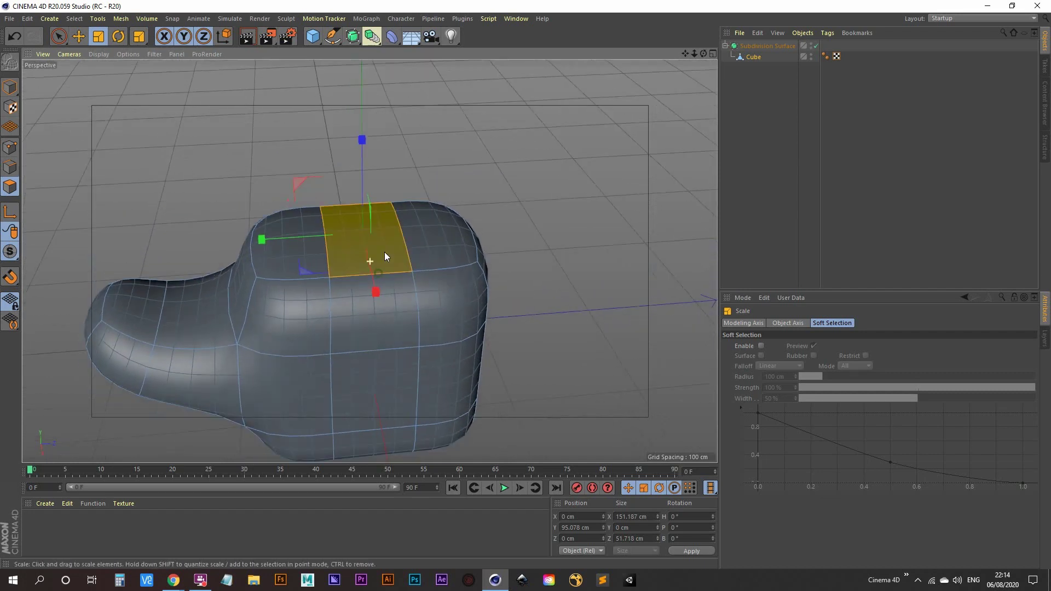
pyautogui.click(289, 260)
pyautogui.keyDown('alt'); pyautogui.moveTo(289, 262); pyautogui.dragTo(306, 311); pyautogui.keyUp('alt')
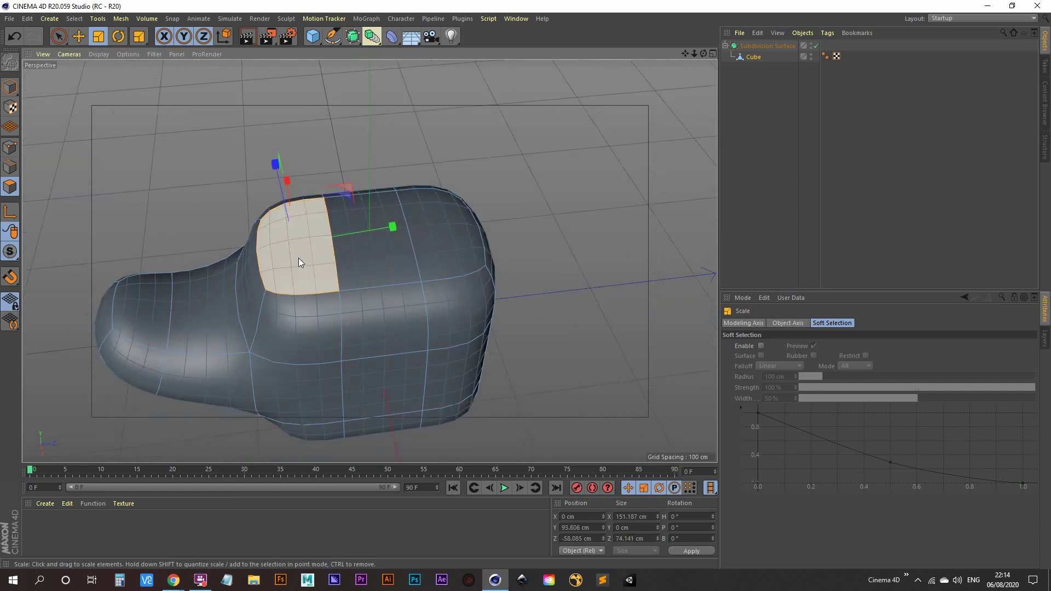
pyautogui.press('i')
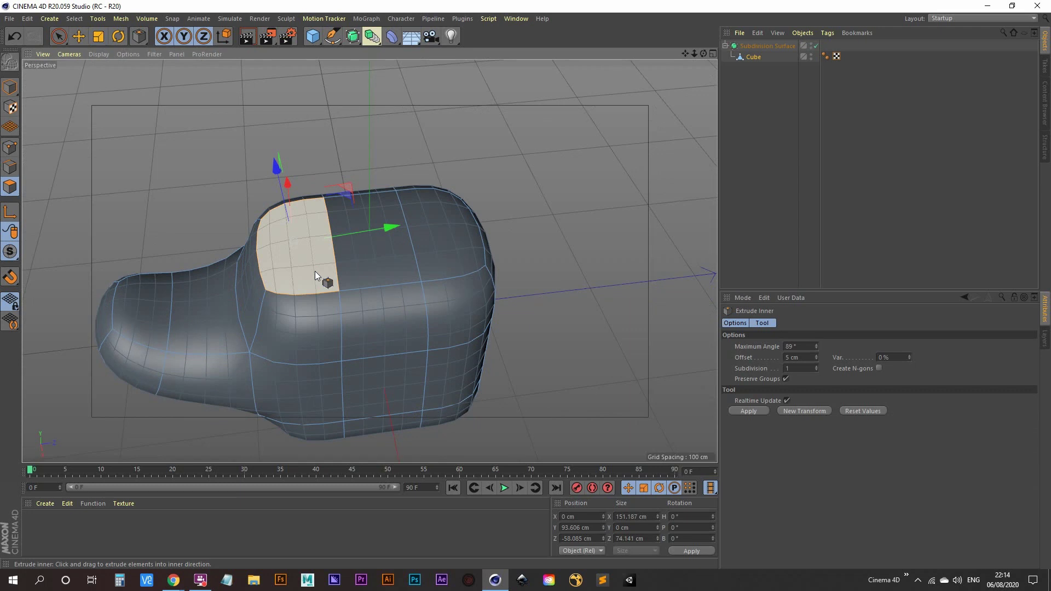
pyautogui.click(803, 357)
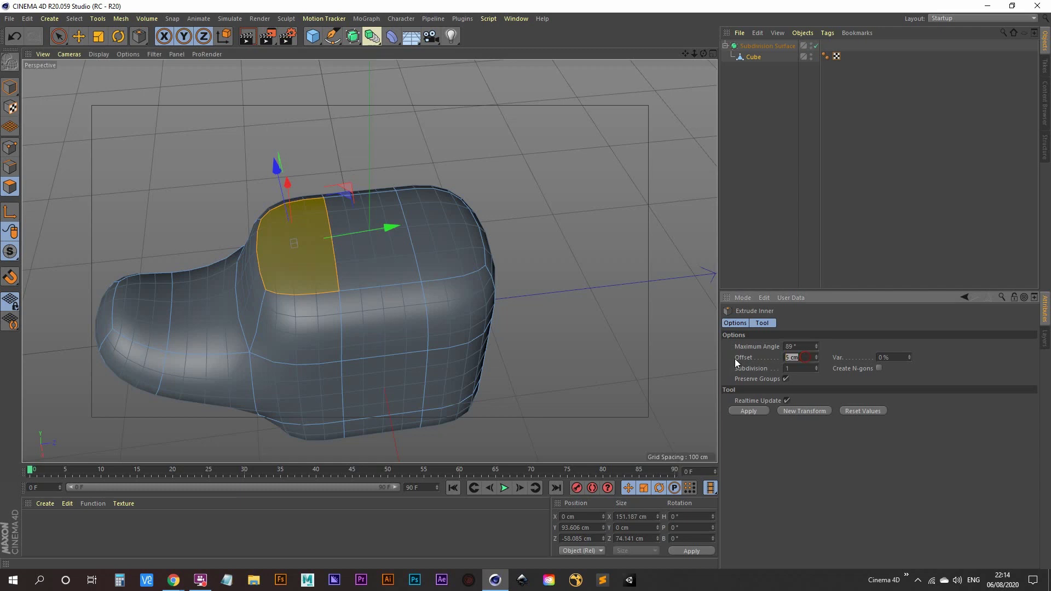
pyautogui.write('0.3')
pyautogui.press('Return')
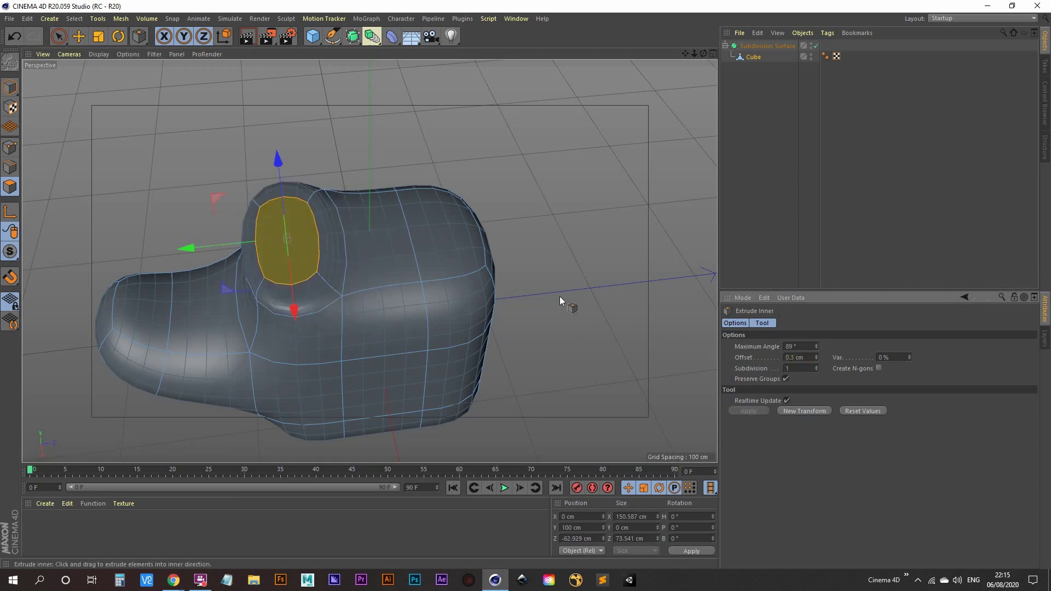
# Step: Inset the middle top polygon using Extrude Inner with a 0.3 cm offset
pyautogui.click(372, 257)
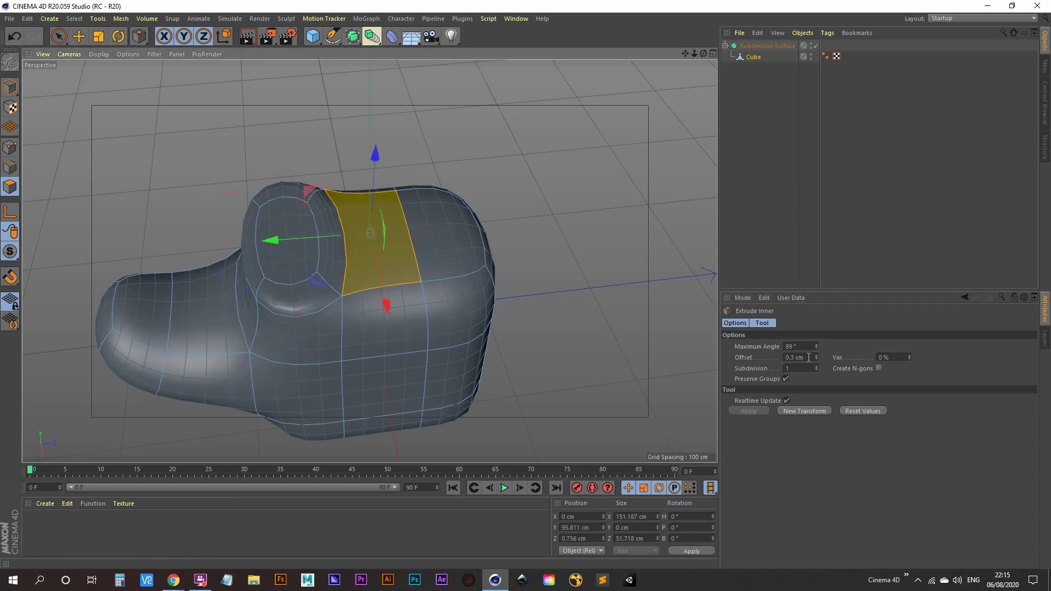
pyautogui.doubleClick(809, 358)
pyautogui.write('0.3')
pyautogui.press('Return')
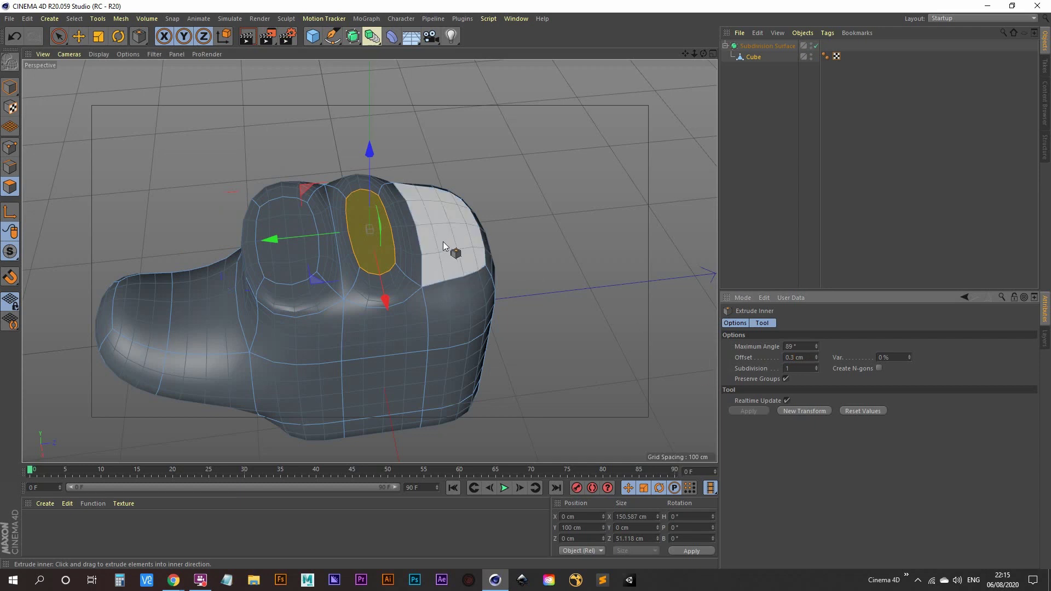
# Step: Undo the inner extrusions of both top polygons, returning to the selected polygon nearest the side branch
pyautogui.keyDown('alt'); pyautogui.moveTo(444, 235); pyautogui.dragTo(345, 304); pyautogui.keyUp('alt')
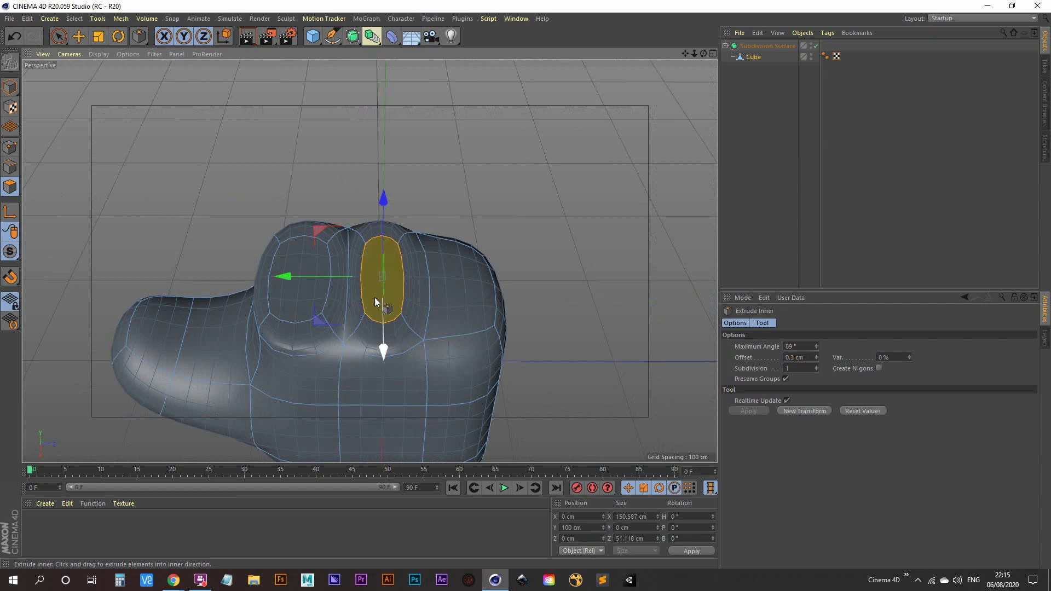
pyautogui.keyDown('alt'); pyautogui.moveTo(378, 305); pyautogui.dragTo(343, 361); pyautogui.keyUp('alt')
pyautogui.hotkey('ctrl', 'z')
pyautogui.hotkey('ctrl', 'z')
pyautogui.hotkey('ctrl', 'z')
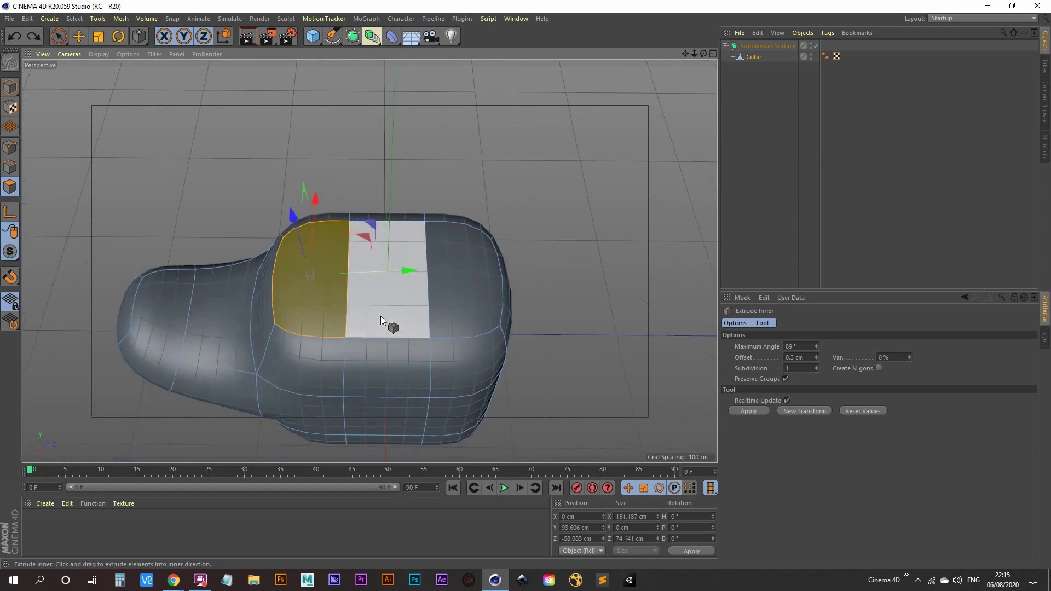
# Step: Select the middle top polygon and widen it along the block's length to about 58.6 cm with the Scale tool
pyautogui.click(57, 42)
pyautogui.click(380, 304)
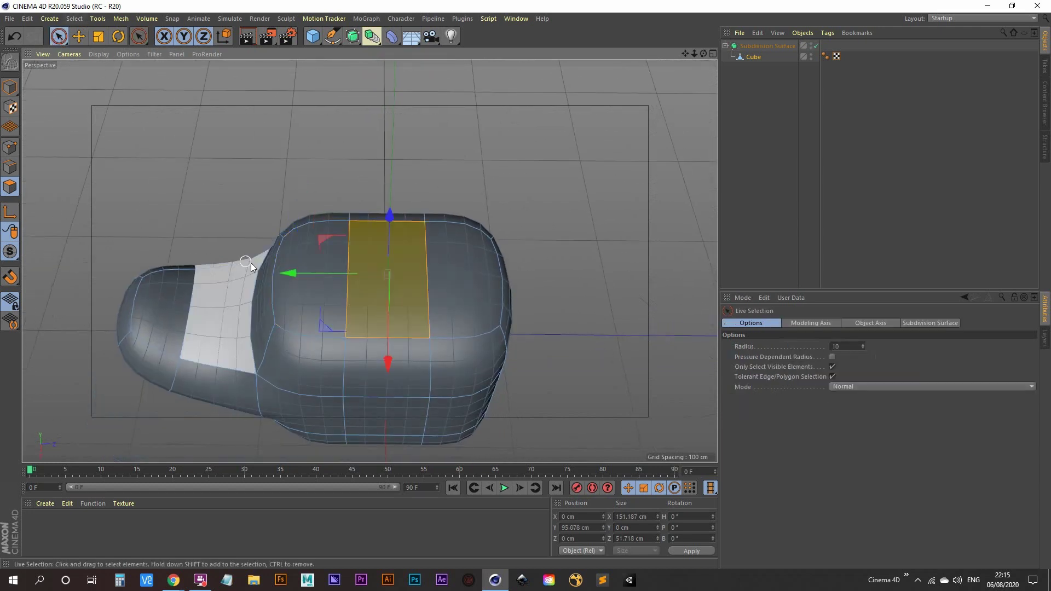
pyautogui.click(99, 36)
pyautogui.moveTo(289, 277); pyautogui.dragTo(276, 281)
pyautogui.keyDown('alt'); pyautogui.moveTo(338, 365); pyautogui.dragTo(383, 341); pyautogui.keyUp('alt')
# Step: Inset the top polygon nearest the side branch with Extrude Inner at an offset of 0.3 cm
pyautogui.click(273, 319)
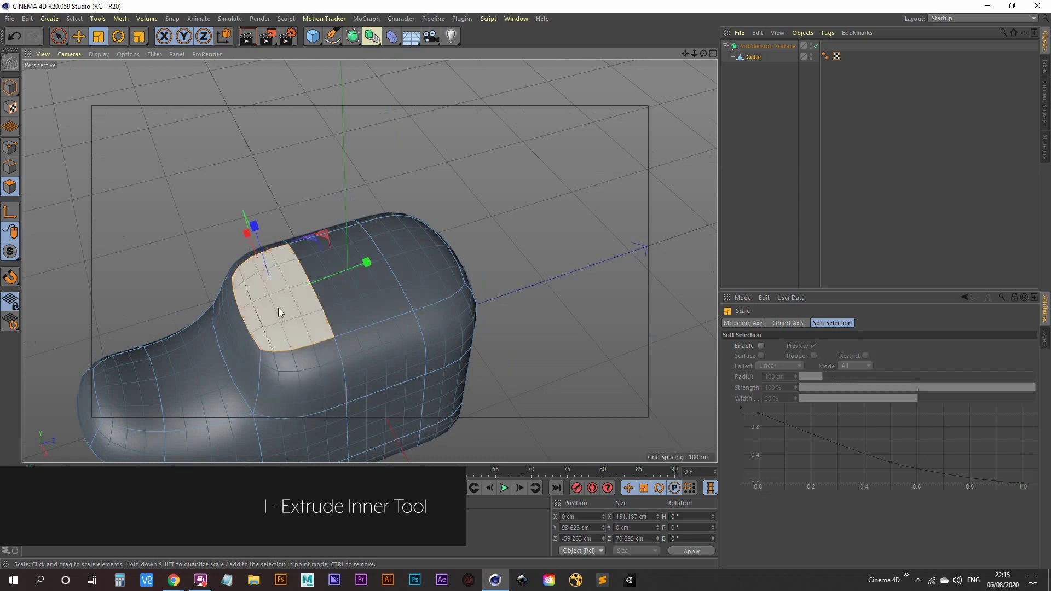
pyautogui.press('i')
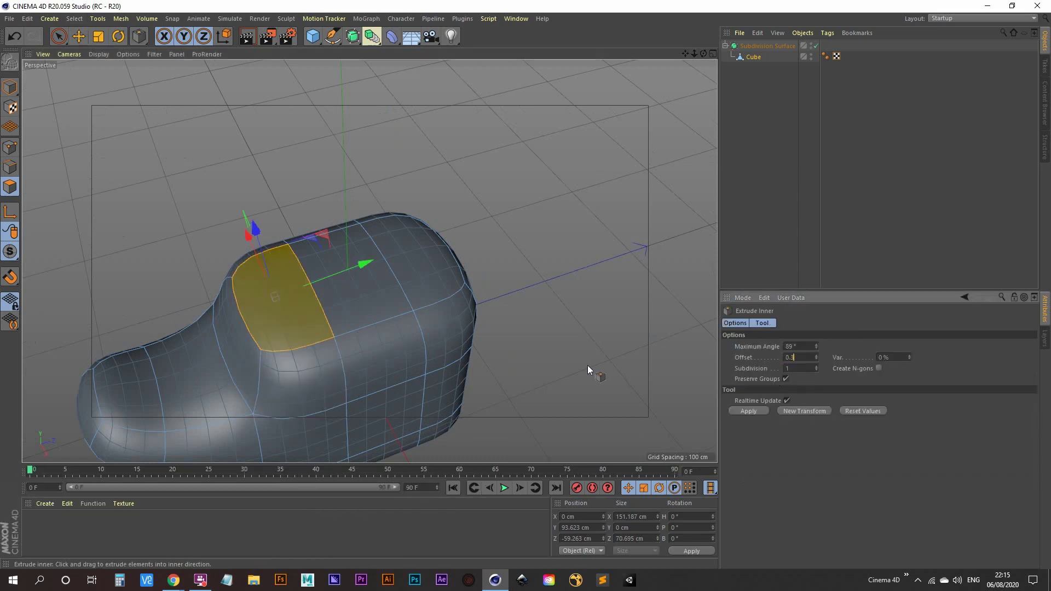
pyautogui.press('Return')
# Step: Select the widened middle top polygon and inset it with Extrude Inner using a 0.3 cm offset
pyautogui.click(367, 291)
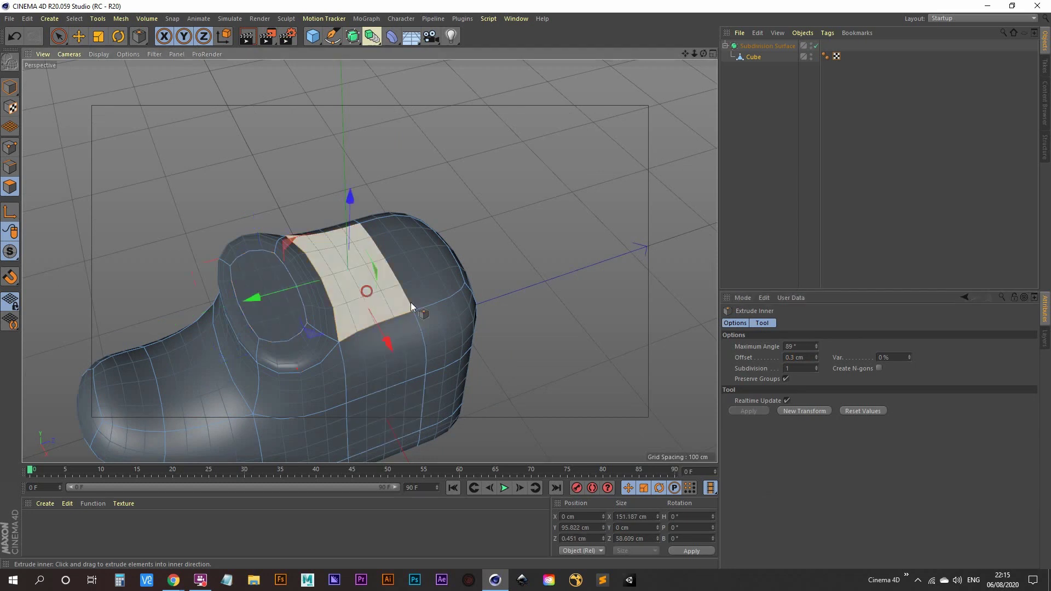
pyautogui.click(801, 356)
pyautogui.write('0.3')
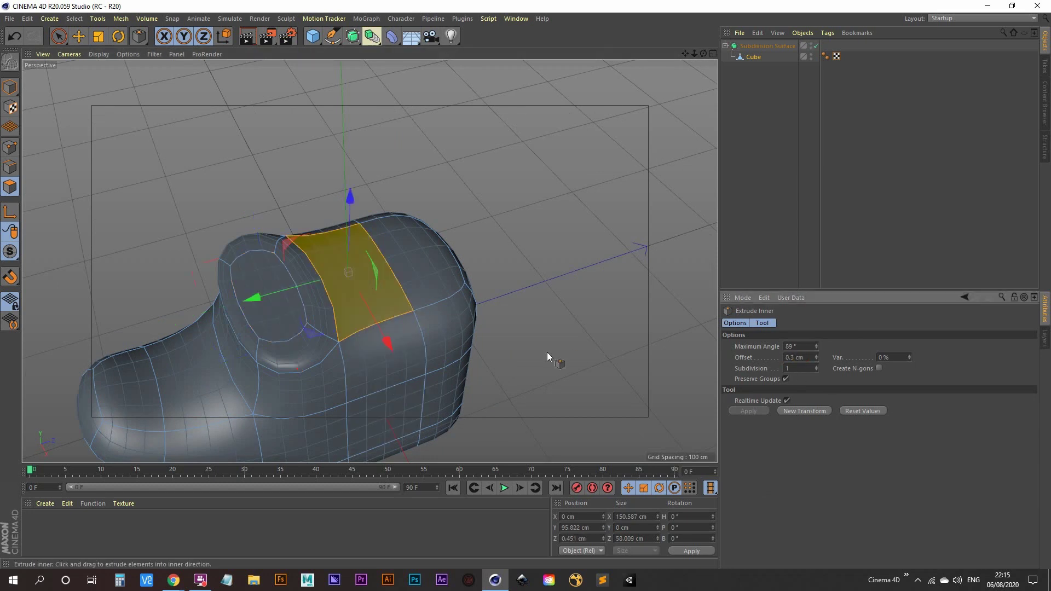
pyautogui.press('Return')
# Step: Select the top polygon farthest from the side branch for an inner extrusion
pyautogui.keyDown('alt'); pyautogui.moveTo(355, 322); pyautogui.dragTo(368, 263, button='middle'); pyautogui.keyUp('alt')
pyautogui.keyDown('alt'); pyautogui.moveTo(398, 279); pyautogui.dragTo(334, 299); pyautogui.keyUp('alt')
pyautogui.click(474, 260)
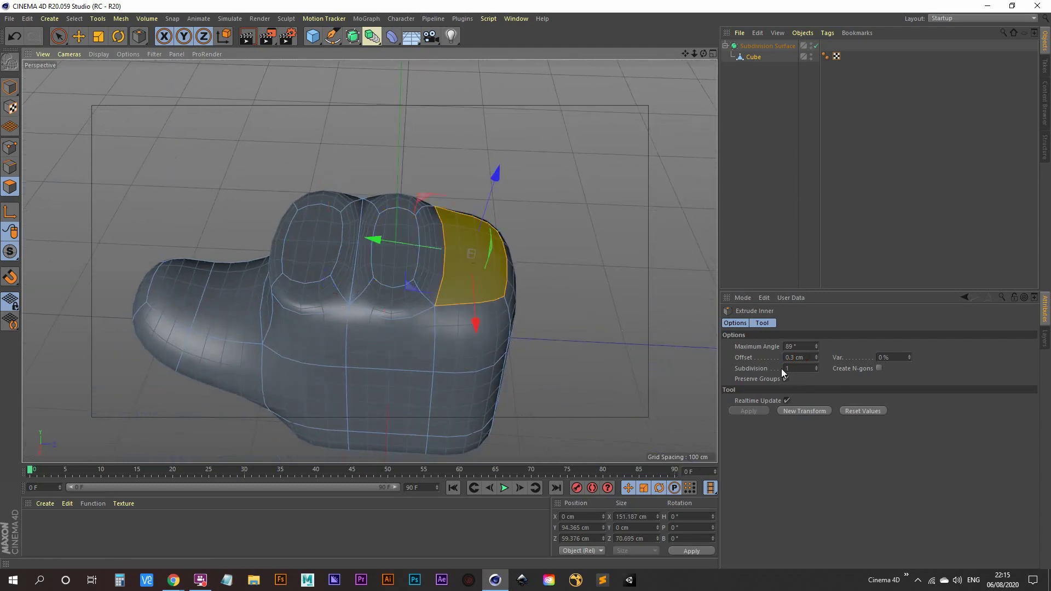
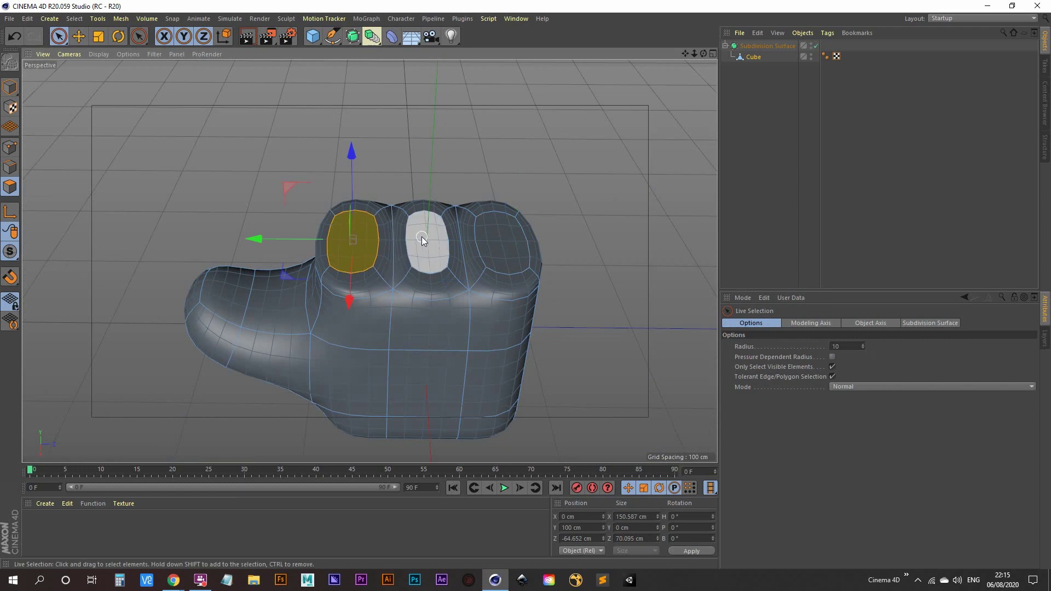
# Step: Select all three inset top polygons of the cube together
pyautogui.keyDown('shift'); pyautogui.click(421, 239); pyautogui.keyUp('shift')
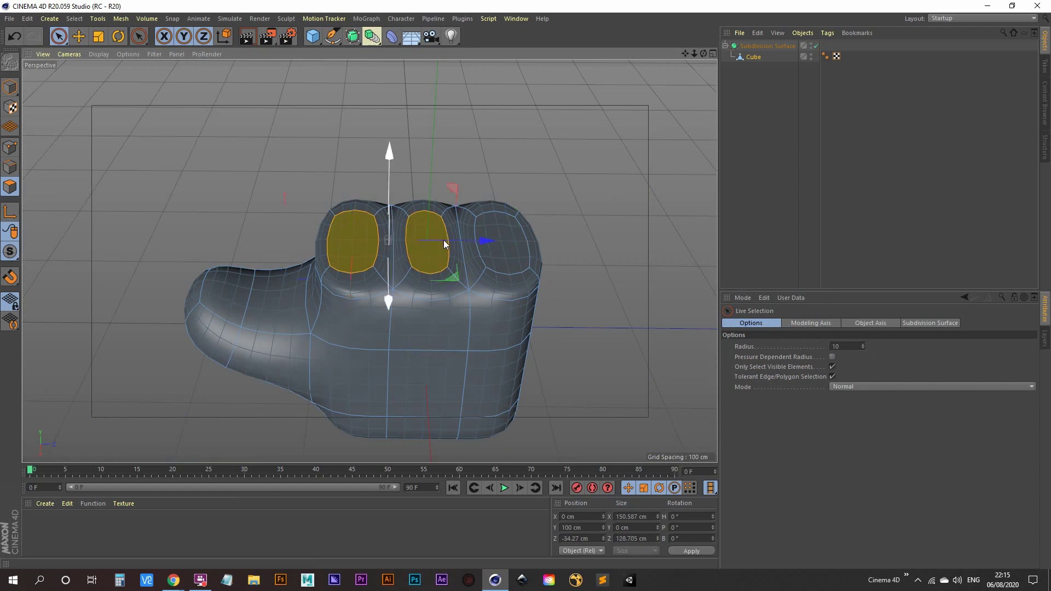
pyautogui.keyDown('shift'); pyautogui.click(504, 252); pyautogui.keyUp('shift')
pyautogui.keyDown('alt'); pyautogui.moveTo(505, 253); pyautogui.dragTo(448, 372); pyautogui.keyUp('alt')
pyautogui.click(748, 149)
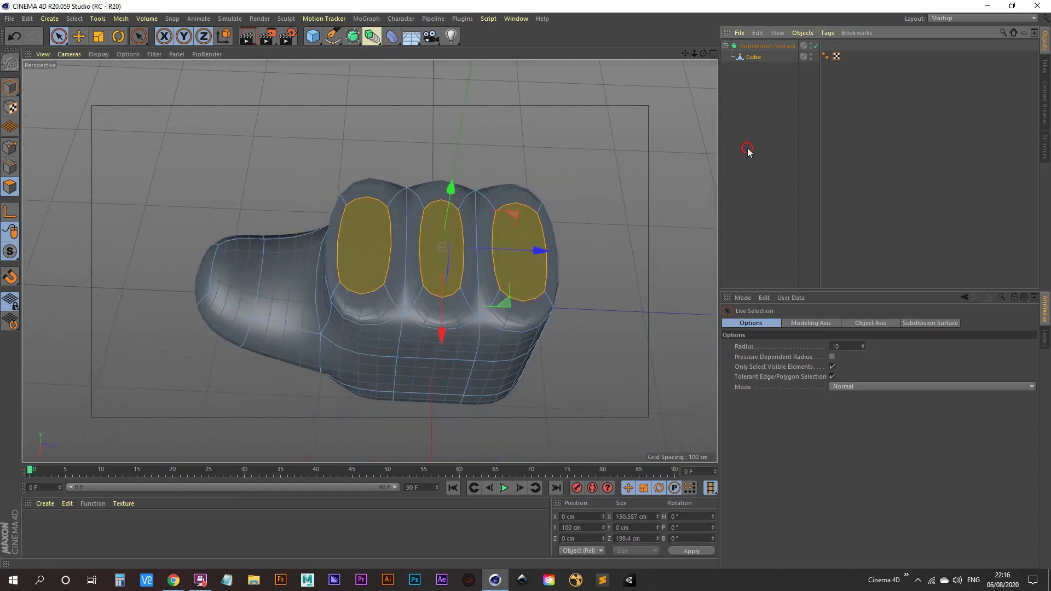
pyautogui.click(749, 58)
pyautogui.click(751, 57)
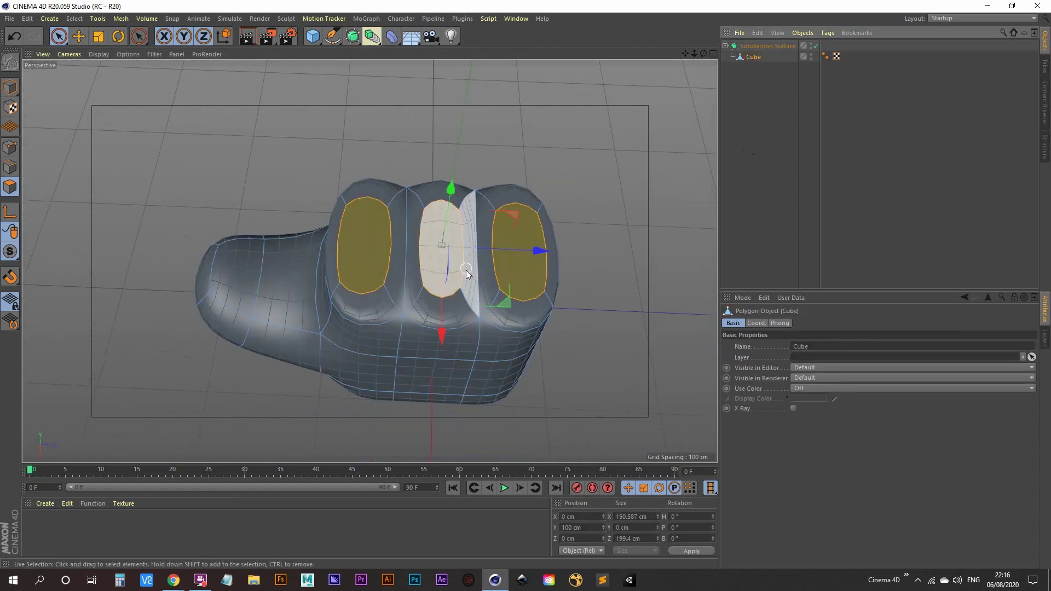
# Step: Scale the middle inset top polygon to about 64.2 cm and the one farthest from the side branch to about 62.9 cm along the block's length
pyautogui.click(460, 268)
pyautogui.keyDown('alt'); pyautogui.moveTo(428, 297); pyautogui.dragTo(411, 201); pyautogui.keyUp('alt')
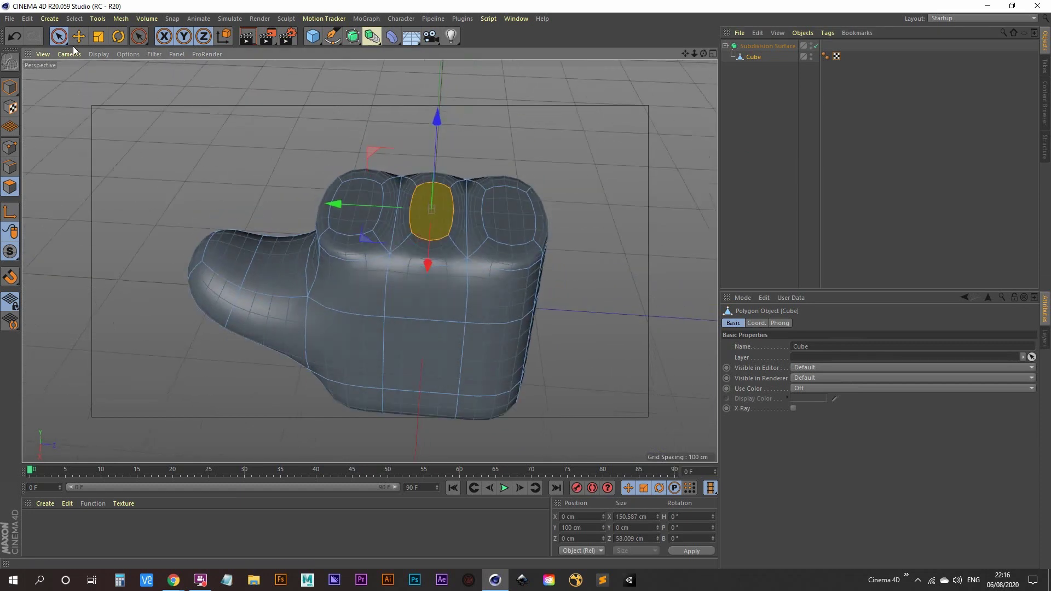
pyautogui.press('t')
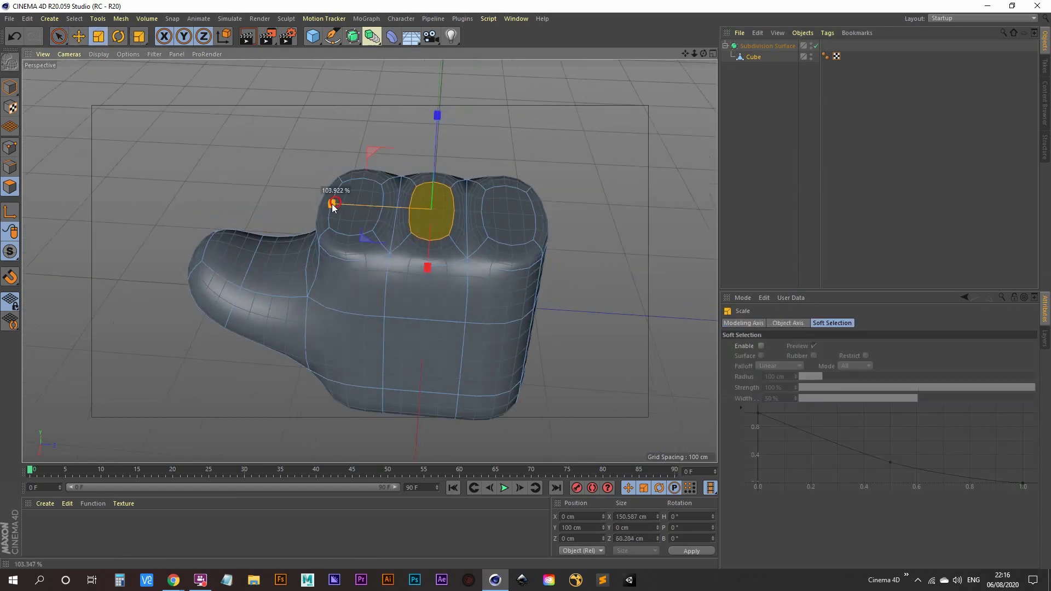
pyautogui.click(518, 226)
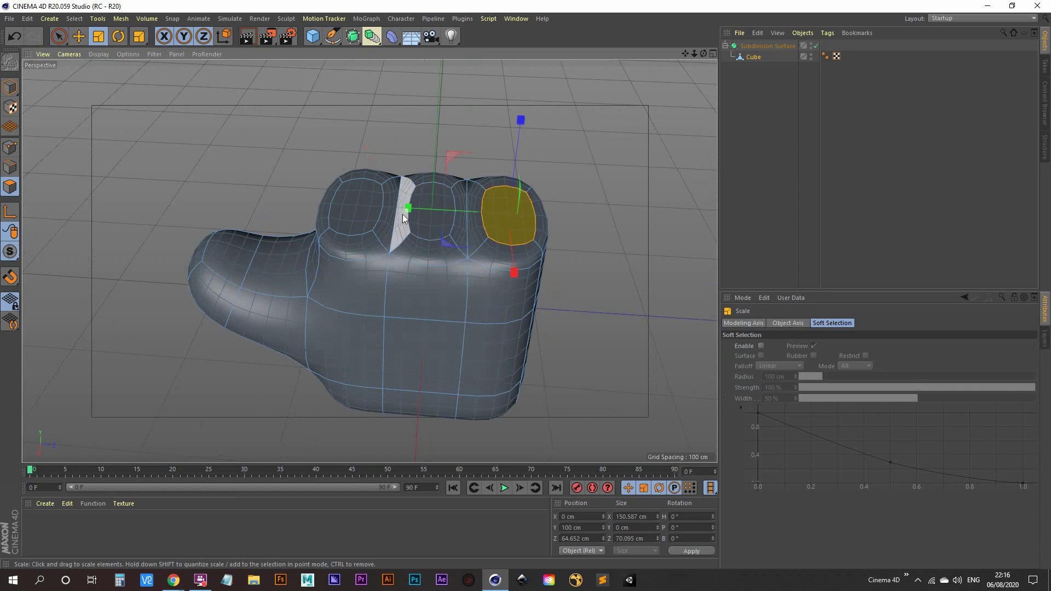
pyautogui.moveTo(408, 208); pyautogui.dragTo(382, 363)
# Step: Extrude the middle inset top polygon upward in two segments to form the middle finger, ending at a Y position of about 272 cm
pyautogui.click(359, 243)
pyautogui.keyDown('alt'); pyautogui.moveTo(334, 321); pyautogui.dragTo(362, 323); pyautogui.keyUp('alt')
pyautogui.click(79, 36)
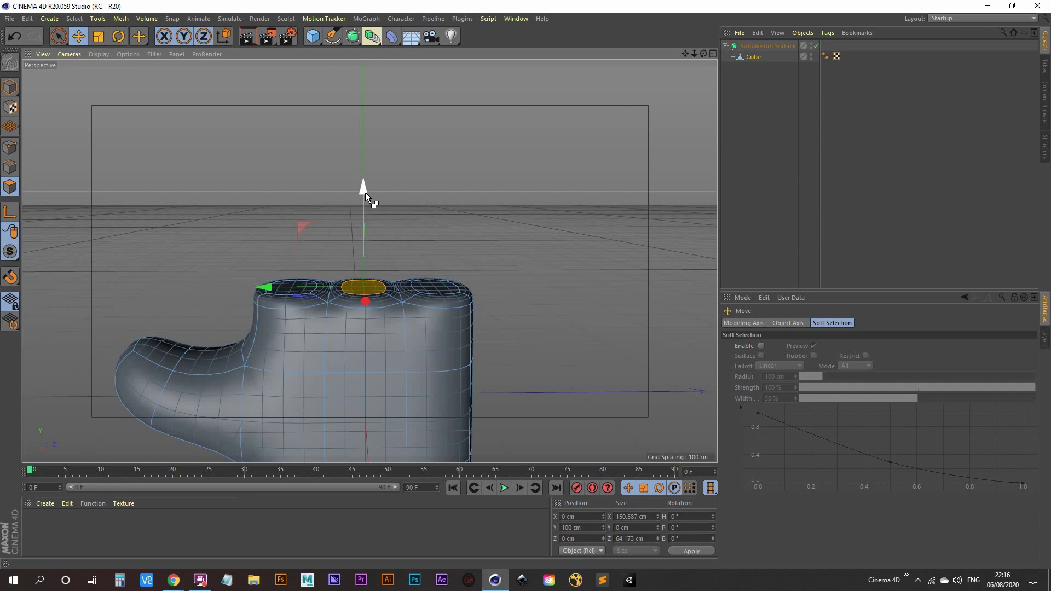
pyautogui.moveTo(364, 192); pyautogui.dragTo(361, 104)
pyautogui.keyDown('alt'); pyautogui.moveTo(349, 275); pyautogui.dragTo(362, 306); pyautogui.keyUp('alt')
pyautogui.moveTo(350, 201); pyautogui.dragTo(345, 90)
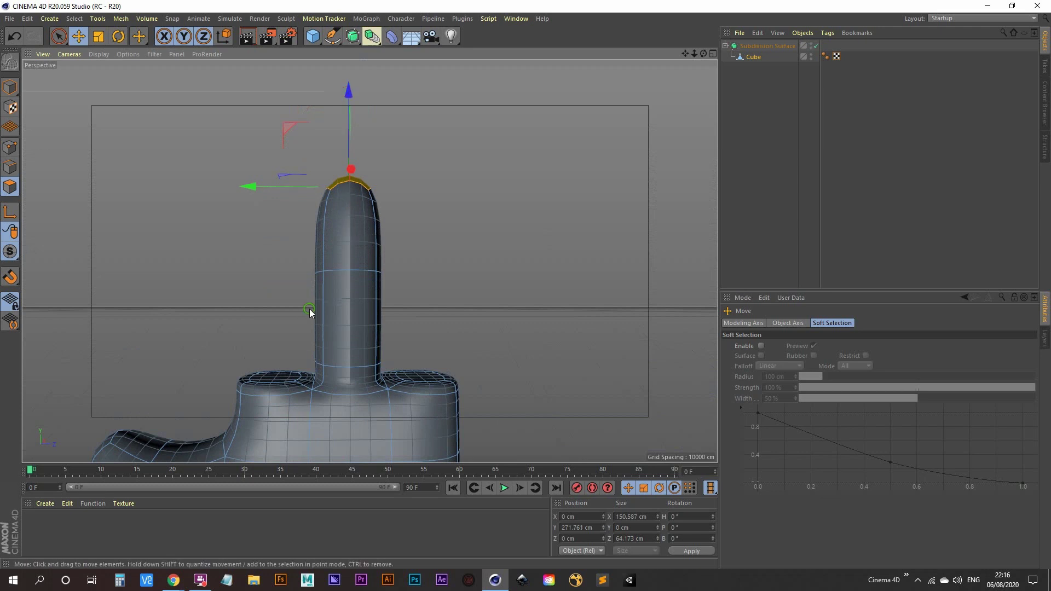
# Step: Extrude the inset top polygon nearest the thumb upward in two segments, to Y positions of about 175.6 cm and 257 cm
pyautogui.keyDown('alt'); pyautogui.moveTo(310, 312); pyautogui.dragTo(321, 363); pyautogui.keyUp('alt')
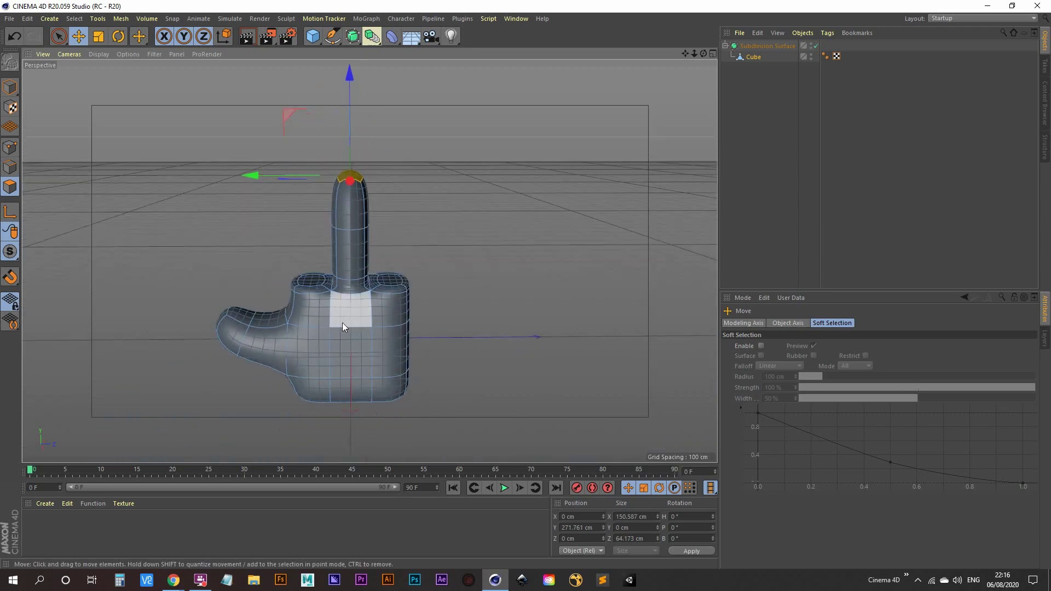
pyautogui.keyDown('alt'); pyautogui.moveTo(340, 329); pyautogui.dragTo(347, 333); pyautogui.keyUp('alt')
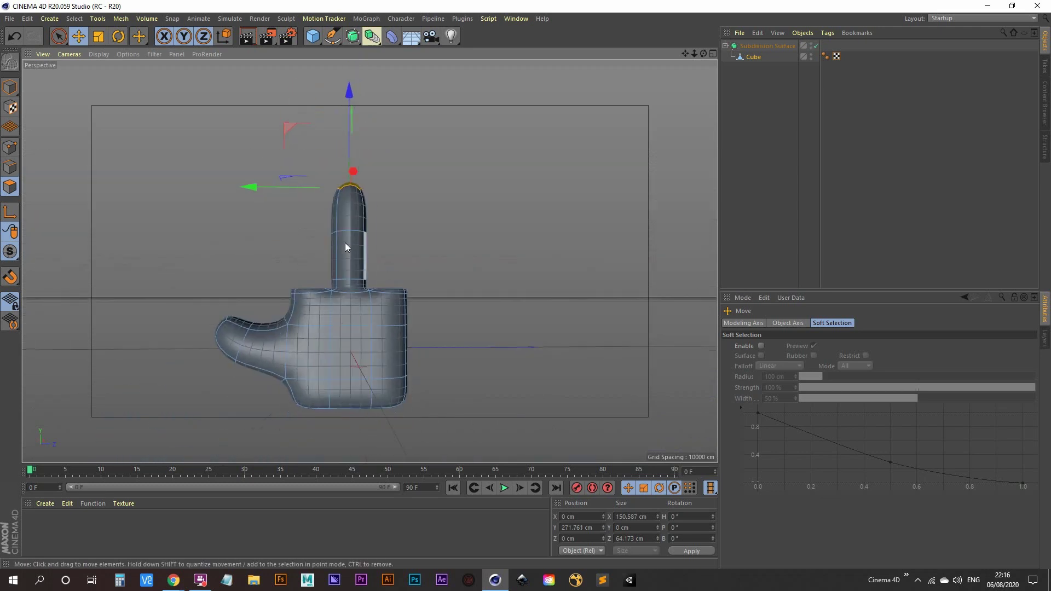
pyautogui.keyDown('alt'); pyautogui.moveTo(400, 224); pyautogui.dragTo(344, 324); pyautogui.keyUp('alt')
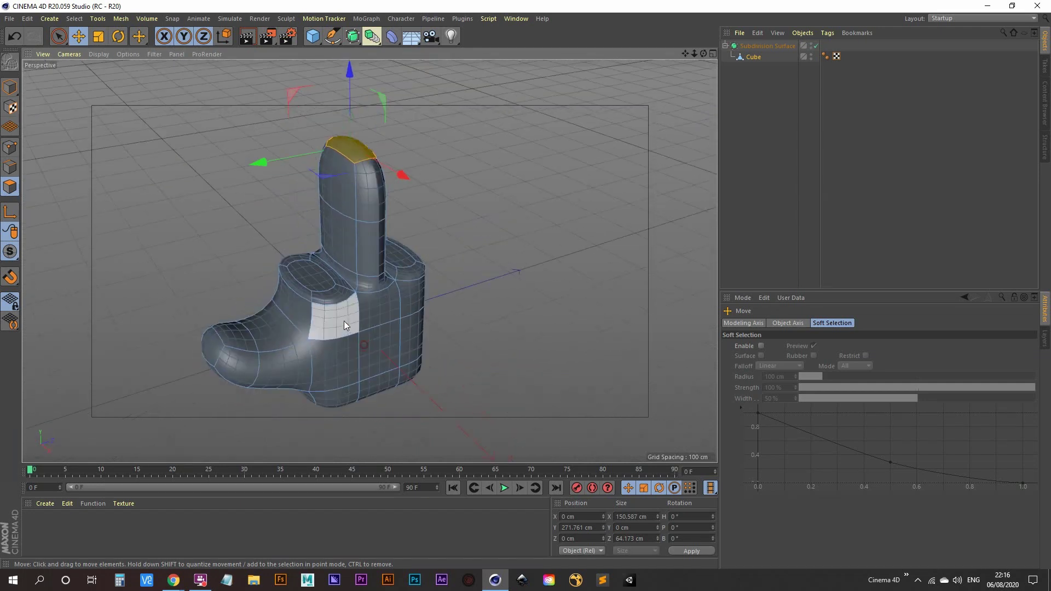
pyautogui.click(313, 274)
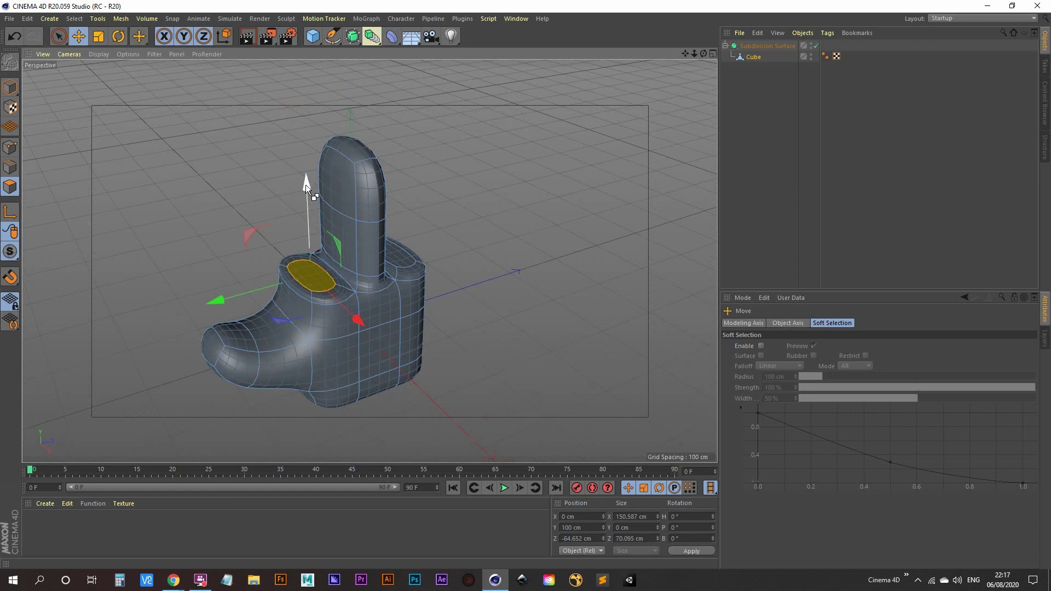
pyautogui.moveTo(305, 185); pyautogui.dragTo(306, 136)
pyautogui.keyDown('alt'); pyautogui.moveTo(370, 307); pyautogui.dragTo(316, 264); pyautogui.keyUp('alt')
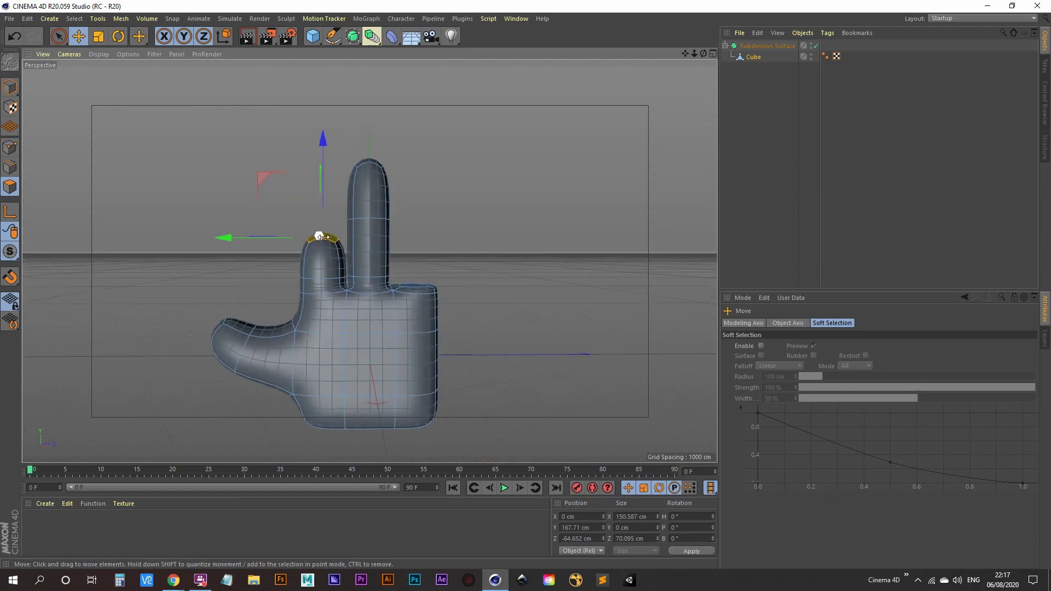
pyautogui.moveTo(321, 145); pyautogui.dragTo(321, 138)
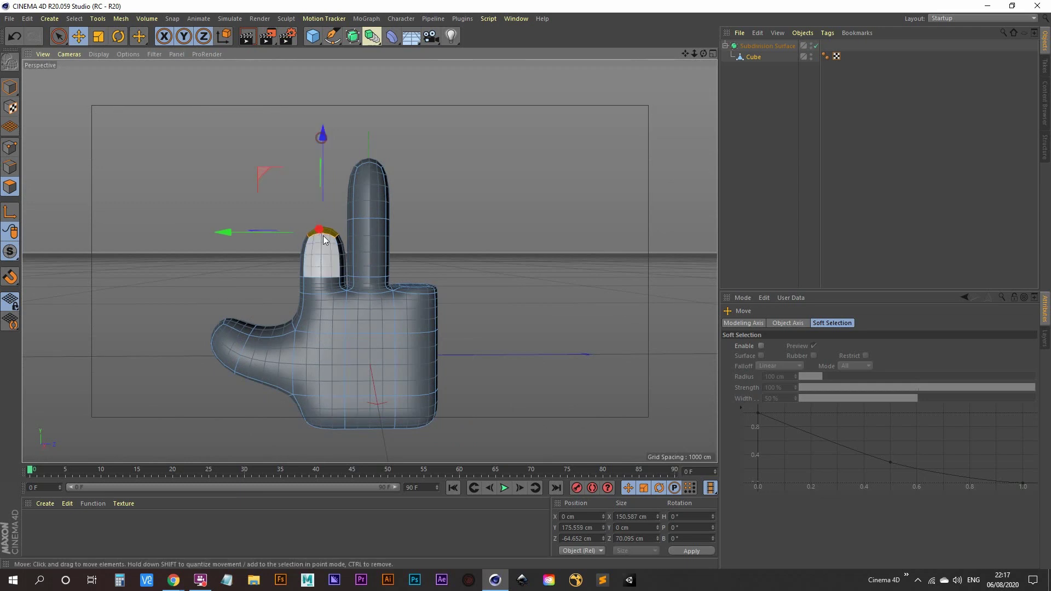
pyautogui.moveTo(343, 235)
pyautogui.keyDown('alt'); pyautogui.mouseDown()
pyautogui.moveTo(341, 259)
pyautogui.moveTo(342, 244)
pyautogui.mouseUp(); pyautogui.keyUp('alt')
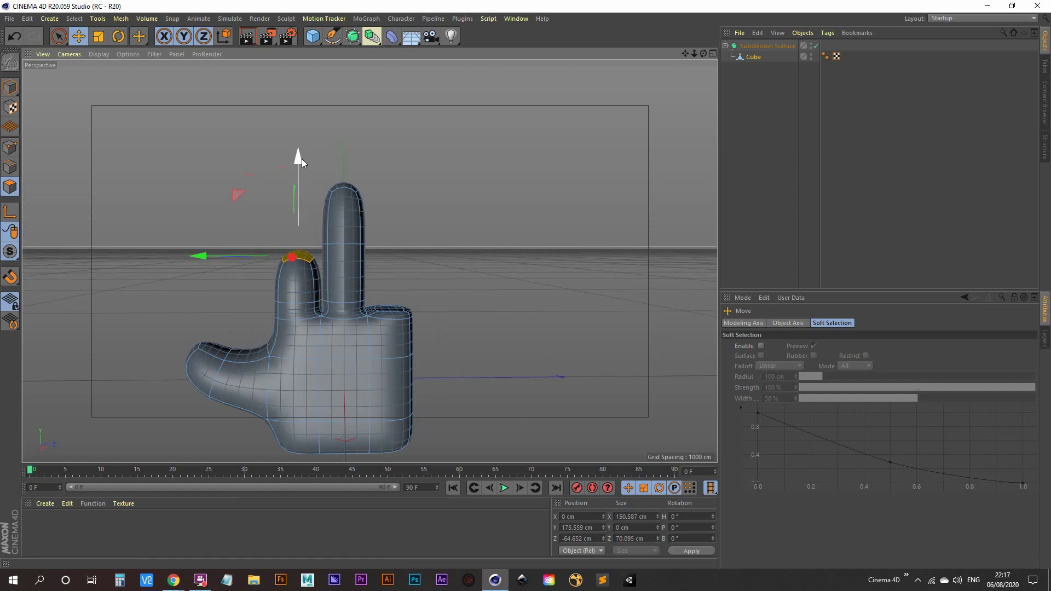
pyautogui.moveTo(300, 159); pyautogui.dragTo(299, 98)
pyautogui.moveTo(321, 234)
pyautogui.keyDown('alt'); pyautogui.mouseDown()
pyautogui.moveTo(323, 218)
pyautogui.moveTo(326, 252)
pyautogui.mouseUp(); pyautogui.keyUp('alt')
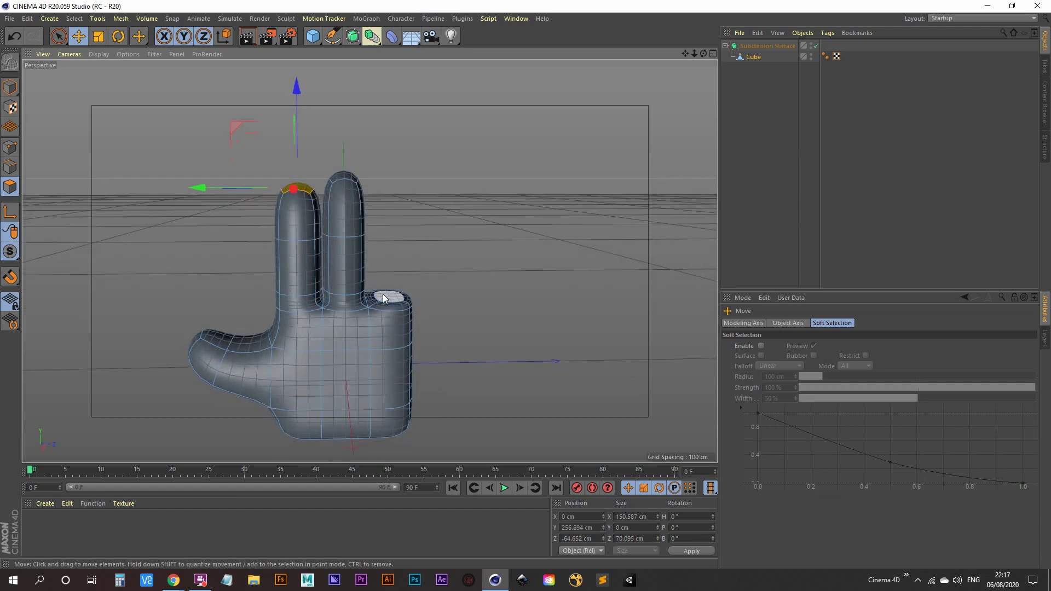
# Step: Extrude the inset top polygon farthest from the thumb upward in two segments, to Y positions of about 178.6 cm and 239.3 cm
pyautogui.click(383, 297)
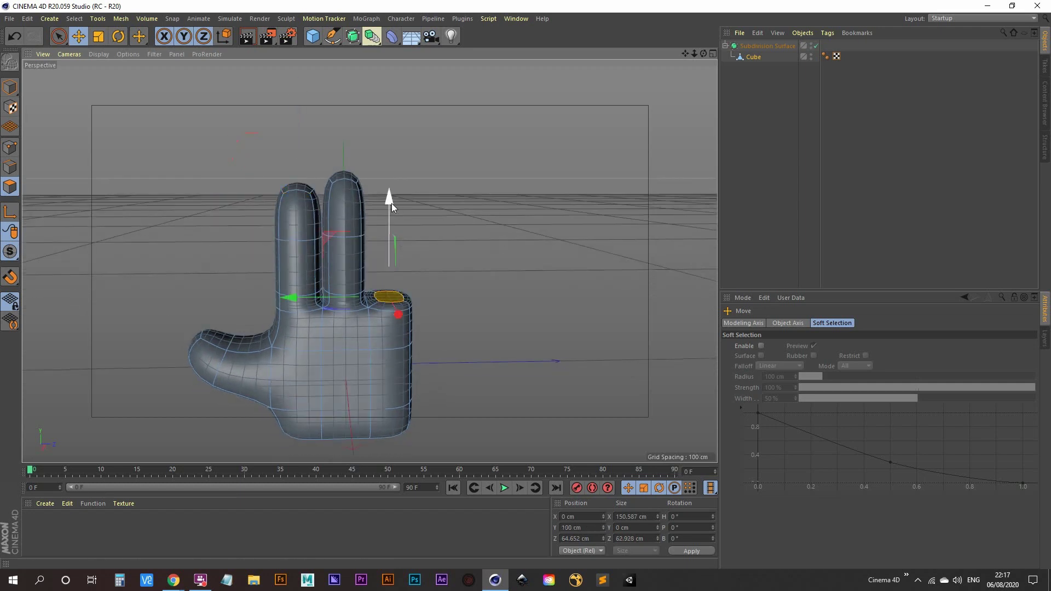
pyautogui.moveTo(391, 201); pyautogui.dragTo(386, 148)
pyautogui.moveTo(393, 268)
pyautogui.keyDown('alt'); pyautogui.mouseDown()
pyautogui.moveTo(386, 250)
pyautogui.moveTo(373, 255)
pyautogui.moveTo(393, 252)
pyautogui.mouseUp(); pyautogui.keyUp('alt')
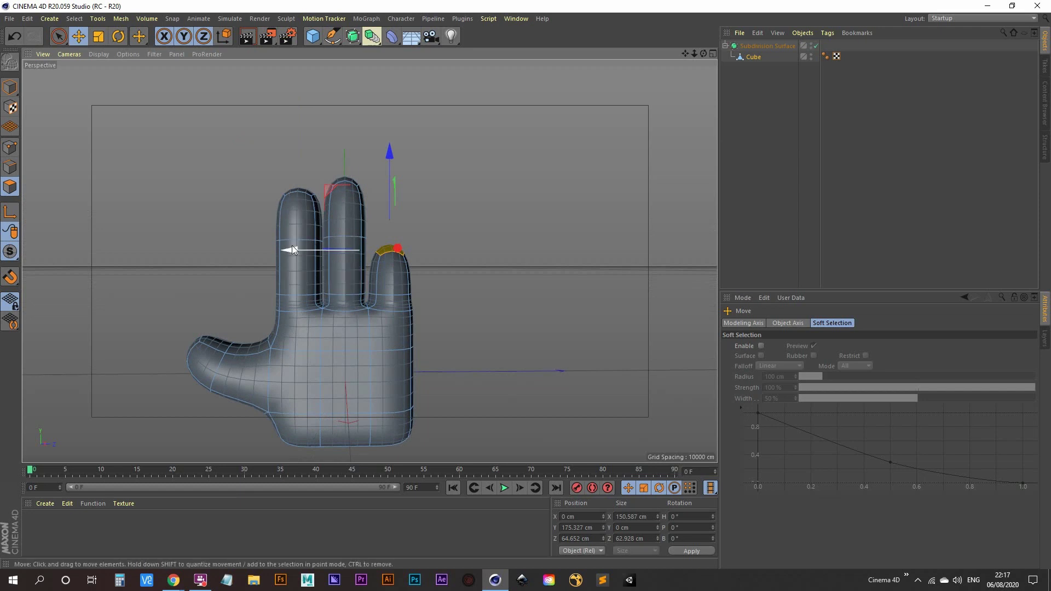
pyautogui.keyDown('alt'); pyautogui.moveTo(374, 265); pyautogui.dragTo(369, 280, button='middle'); pyautogui.keyUp('alt')
pyautogui.moveTo(370, 280)
pyautogui.keyDown('alt'); pyautogui.mouseDown()
pyautogui.moveTo(366, 311)
pyautogui.moveTo(363, 278)
pyautogui.mouseUp(); pyautogui.keyUp('alt')
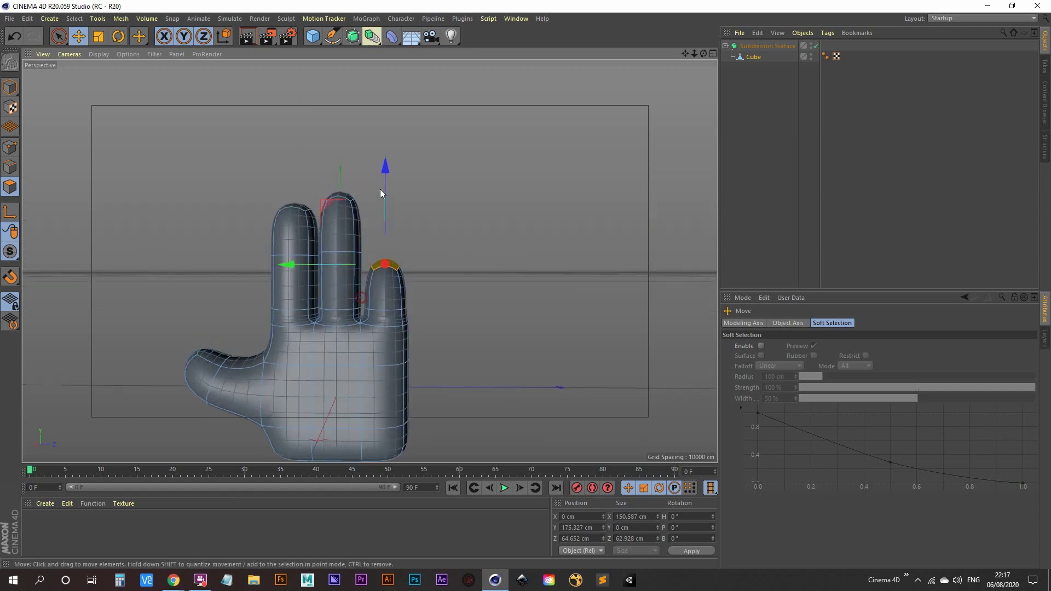
pyautogui.moveTo(385, 169); pyautogui.dragTo(385, 166)
pyautogui.keyDown('alt'); pyautogui.moveTo(382, 262); pyautogui.dragTo(378, 296); pyautogui.keyUp('alt')
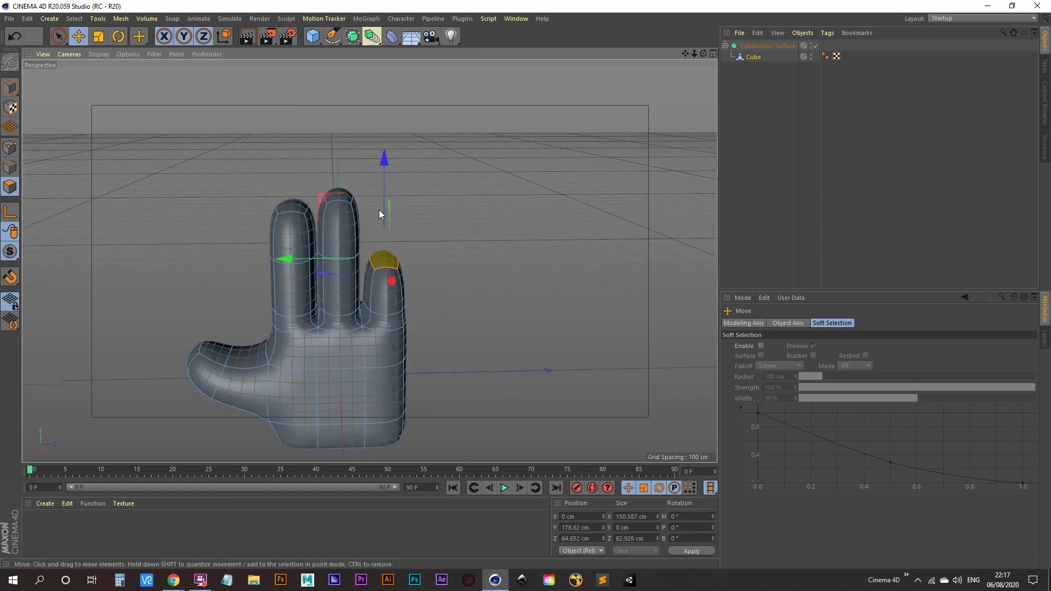
pyautogui.moveTo(383, 165); pyautogui.dragTo(376, 126)
pyautogui.keyDown('alt'); pyautogui.moveTo(359, 266); pyautogui.dragTo(346, 244); pyautogui.keyUp('alt')
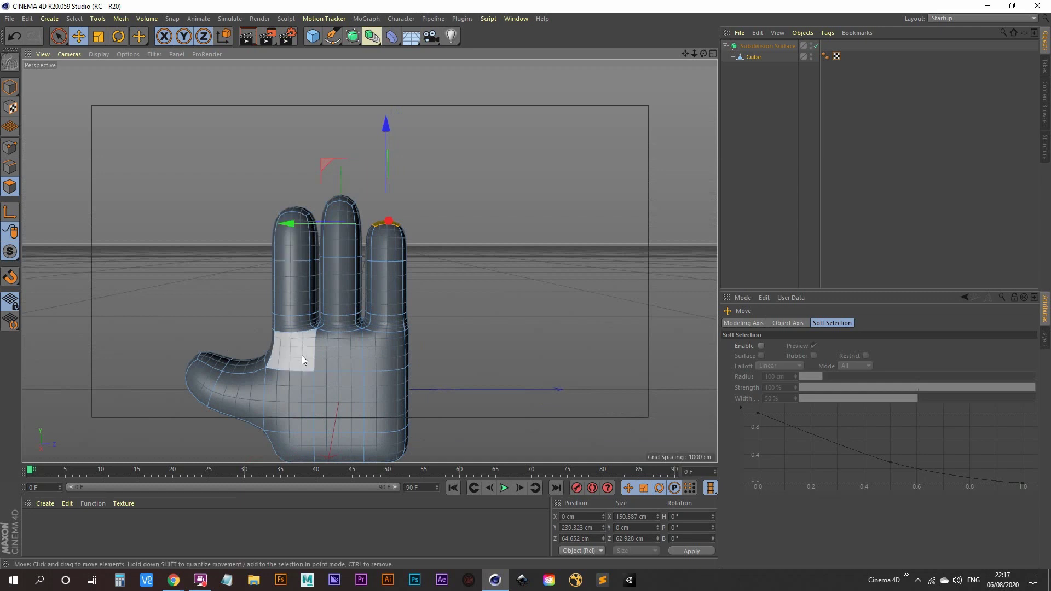
# Step: Select all polygons and scale the whole hand thinner along X to about 114.6 cm, then deselect the object to check the shape
pyautogui.keyDown('alt'); pyautogui.moveTo(340, 407); pyautogui.dragTo(340, 362); pyautogui.keyUp('alt')
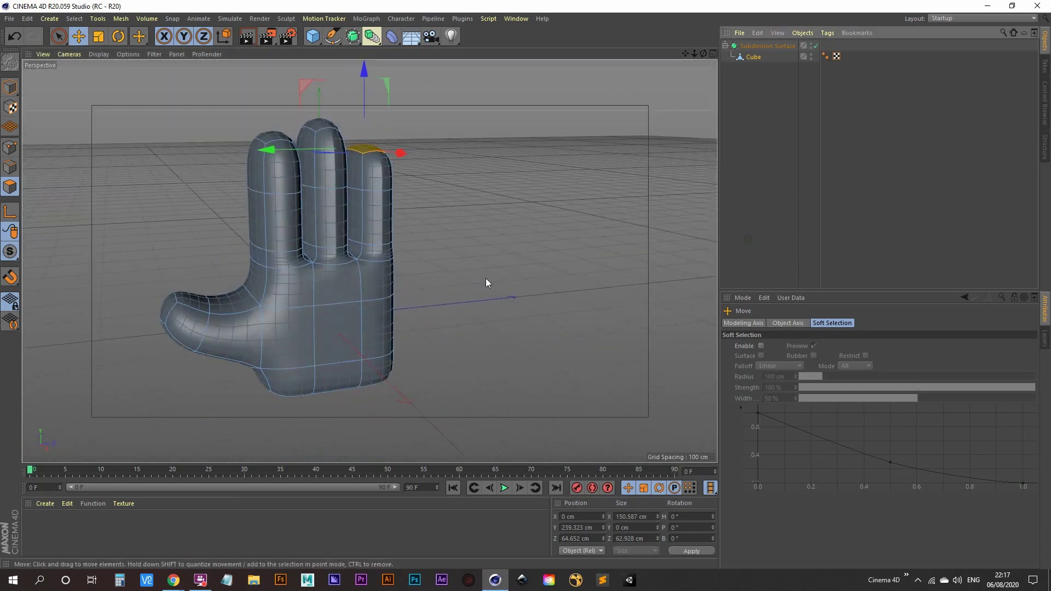
pyautogui.moveTo(485, 284)
pyautogui.keyDown('alt'); pyautogui.mouseDown()
pyautogui.moveTo(323, 294)
pyautogui.moveTo(708, 197)
pyautogui.moveTo(359, 314)
pyautogui.moveTo(412, 299)
pyautogui.moveTo(467, 343)
pyautogui.moveTo(444, 350)
pyautogui.moveTo(323, 311)
pyautogui.moveTo(320, 324)
pyautogui.moveTo(305, 256)
pyautogui.moveTo(376, 283)
pyautogui.moveTo(393, 268)
pyautogui.moveTo(369, 314)
pyautogui.moveTo(403, 316)
pyautogui.moveTo(257, 314)
pyautogui.mouseUp(); pyautogui.keyUp('alt')
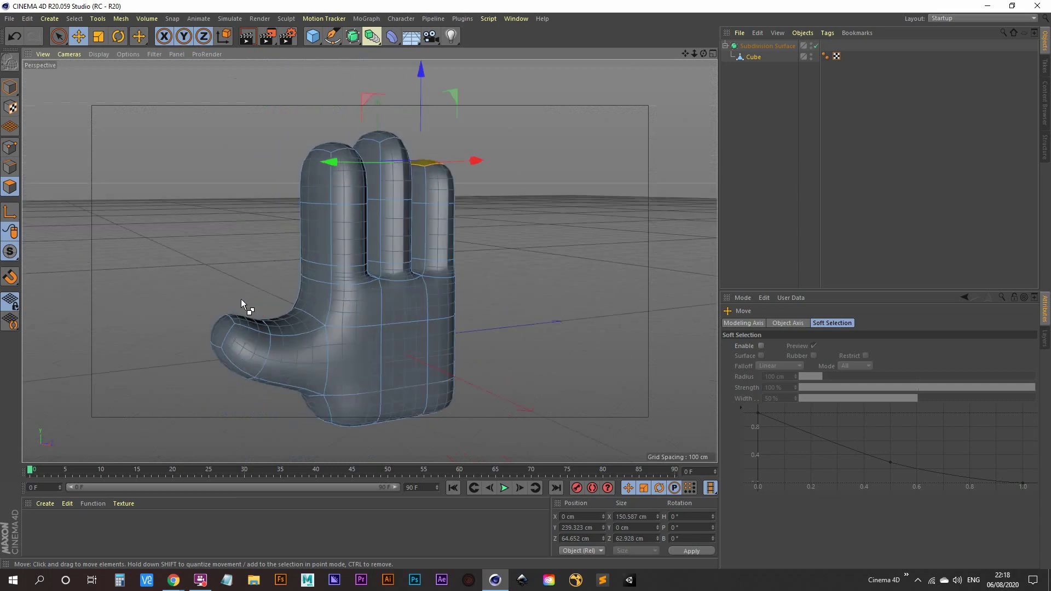
pyautogui.hotkey('ctrl', 'a')
pyautogui.keyDown('alt'); pyautogui.moveTo(345, 322); pyautogui.dragTo(389, 362); pyautogui.keyUp('alt')
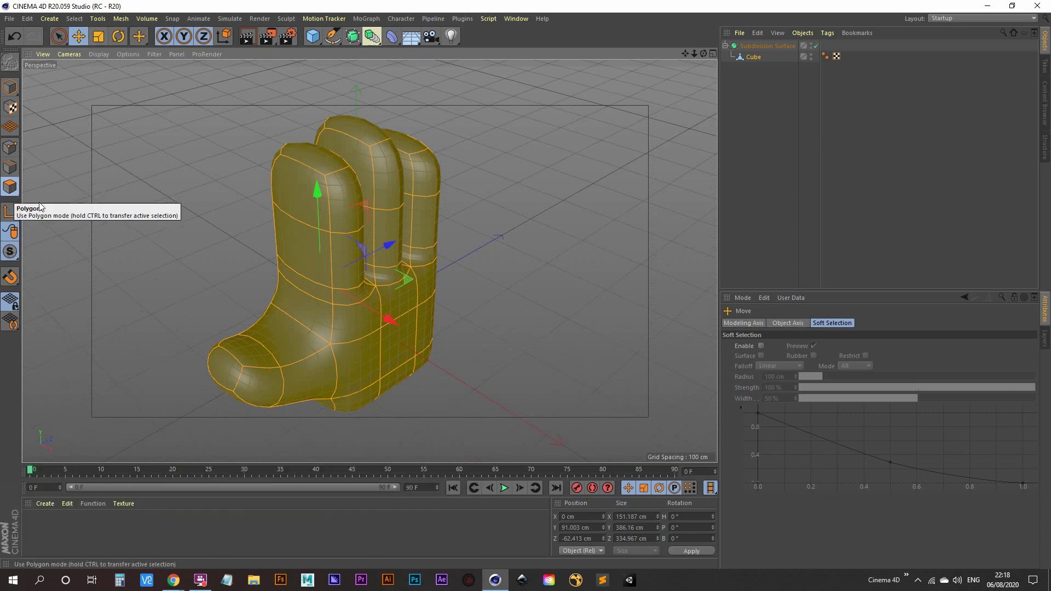
pyautogui.keyDown('alt'); pyautogui.moveTo(291, 344); pyautogui.dragTo(304, 267); pyautogui.keyUp('alt')
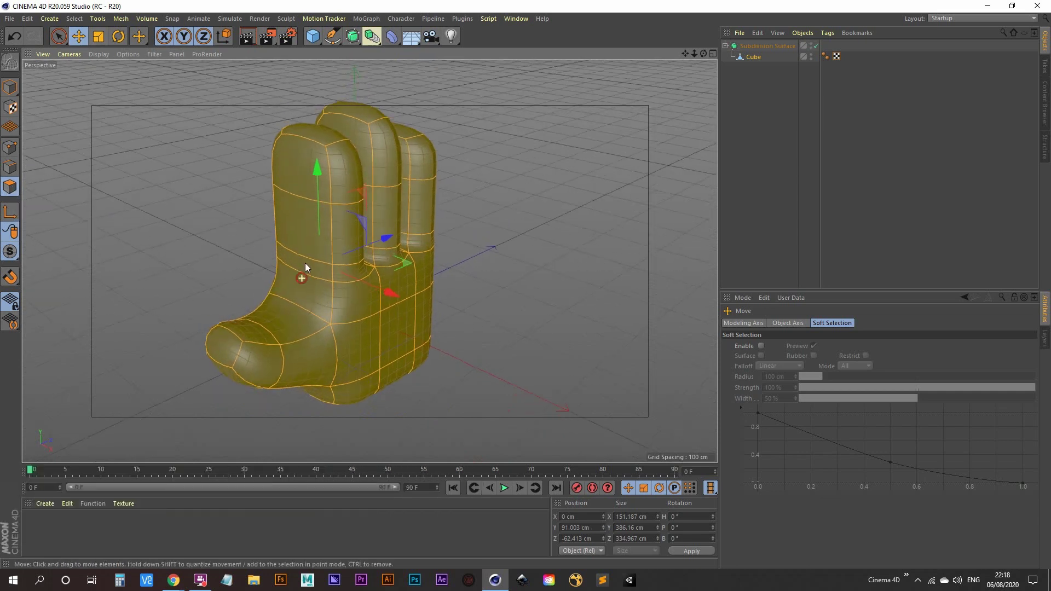
pyautogui.click(99, 38)
pyautogui.keyDown('alt'); pyautogui.moveTo(395, 298); pyautogui.dragTo(268, 323); pyautogui.keyUp('alt')
pyautogui.click(820, 206)
pyautogui.keyDown('alt'); pyautogui.moveTo(534, 258); pyautogui.dragTo(351, 251); pyautogui.keyUp('alt')
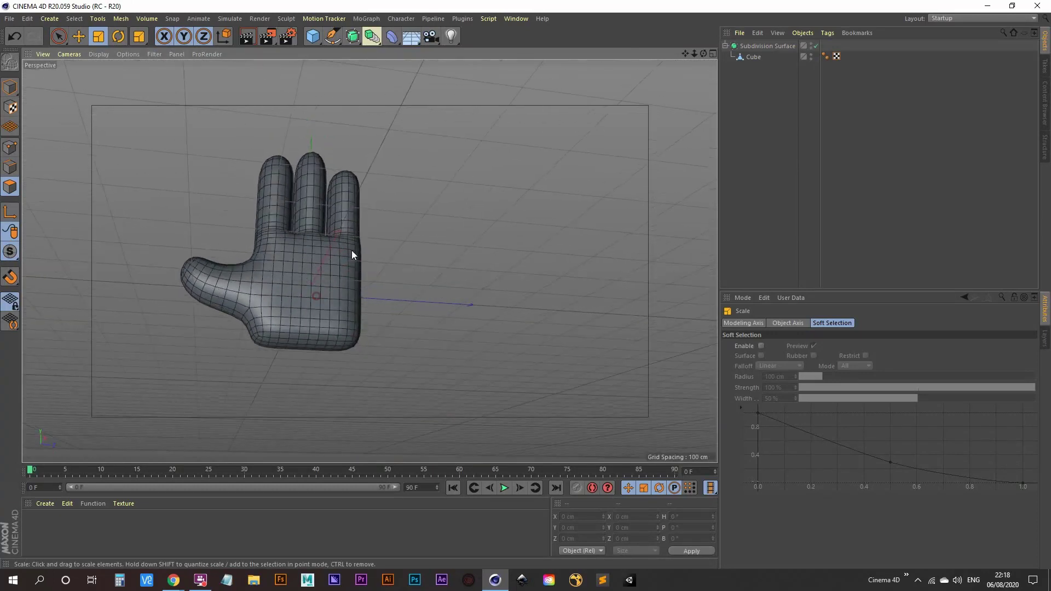
# Step: Select the cube's three bottom polygons and extrude them downward in segments to form a forearm reaching a Y position of about -512 cm
pyautogui.click(754, 57)
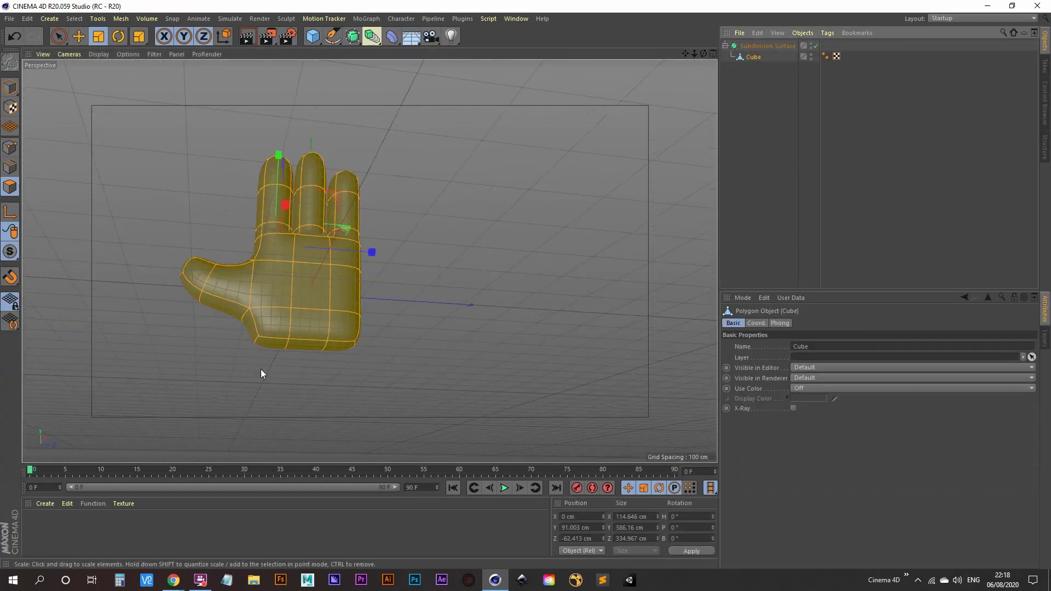
pyautogui.keyDown('alt'); pyautogui.moveTo(290, 370); pyautogui.dragTo(286, 312); pyautogui.keyUp('alt')
pyautogui.click(264, 343)
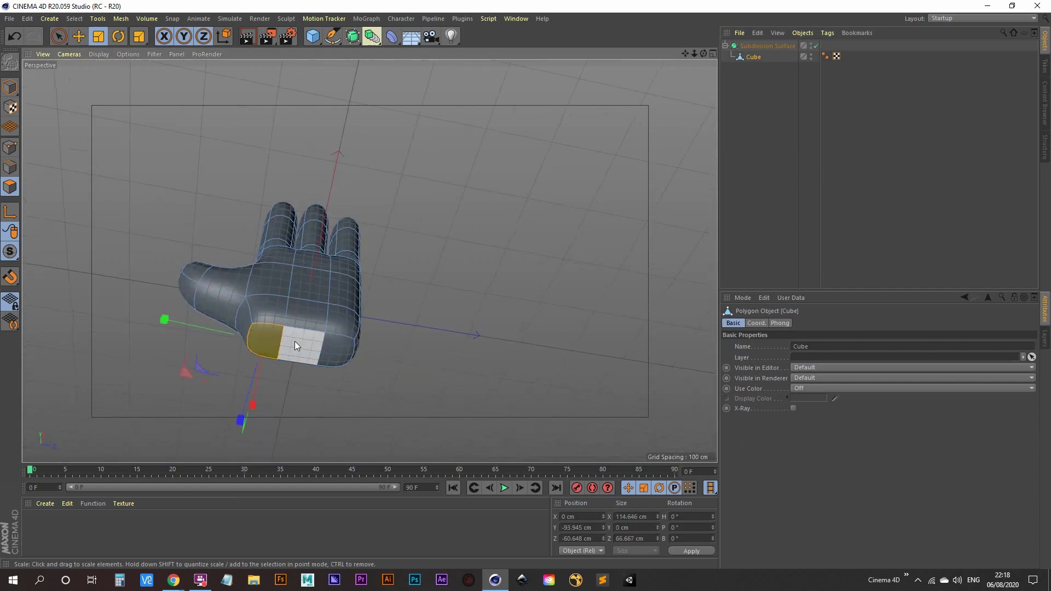
pyautogui.keyDown('shift'); pyautogui.click(294, 341); pyautogui.keyUp('shift')
pyautogui.keyDown('shift'); pyautogui.click(338, 345); pyautogui.keyUp('shift')
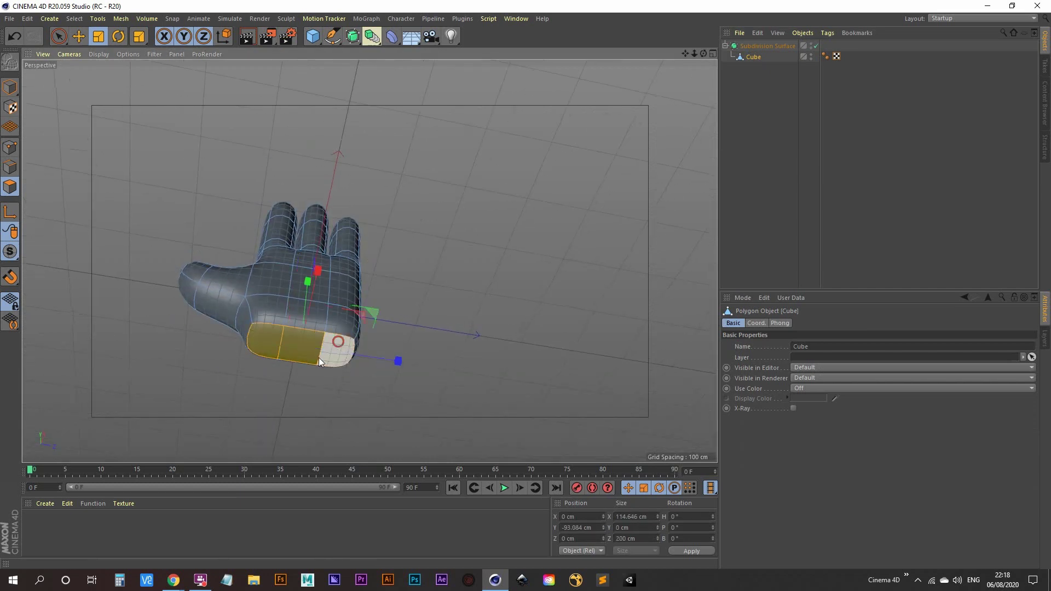
pyautogui.keyDown('alt'); pyautogui.moveTo(318, 357); pyautogui.dragTo(285, 411); pyautogui.keyUp('alt')
pyautogui.click(78, 36)
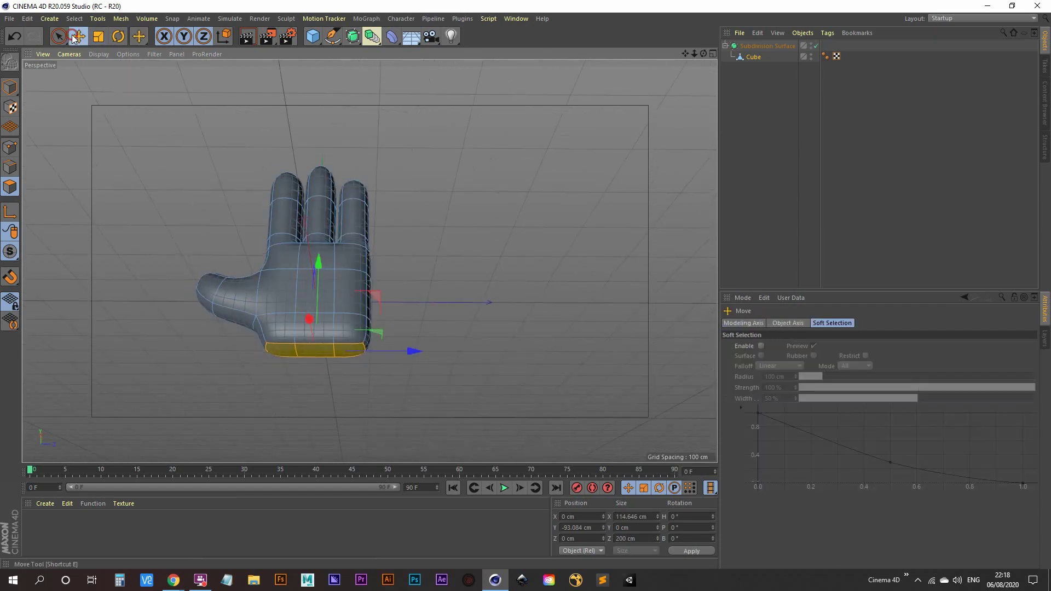
pyautogui.keyDown('alt'); pyautogui.moveTo(310, 349); pyautogui.dragTo(308, 368); pyautogui.keyUp('alt')
pyautogui.moveTo(323, 300); pyautogui.dragTo(314, 395)
pyautogui.keyDown('alt'); pyautogui.moveTo(318, 365); pyautogui.dragTo(331, 272, button='middle'); pyautogui.keyUp('alt')
pyautogui.keyDown('alt'); pyautogui.moveTo(331, 272); pyautogui.dragTo(326, 359); pyautogui.keyUp('alt')
pyautogui.keyDown('alt'); pyautogui.moveTo(326, 359); pyautogui.dragTo(331, 328, button='middle'); pyautogui.keyUp('alt')
# Step: Loop-select the polygon ring at the wrist below the thumb and scale it down uniformly to about 105.4 × 46 × 183.8 cm
pyautogui.moveTo(337, 233); pyautogui.dragTo(330, 269)
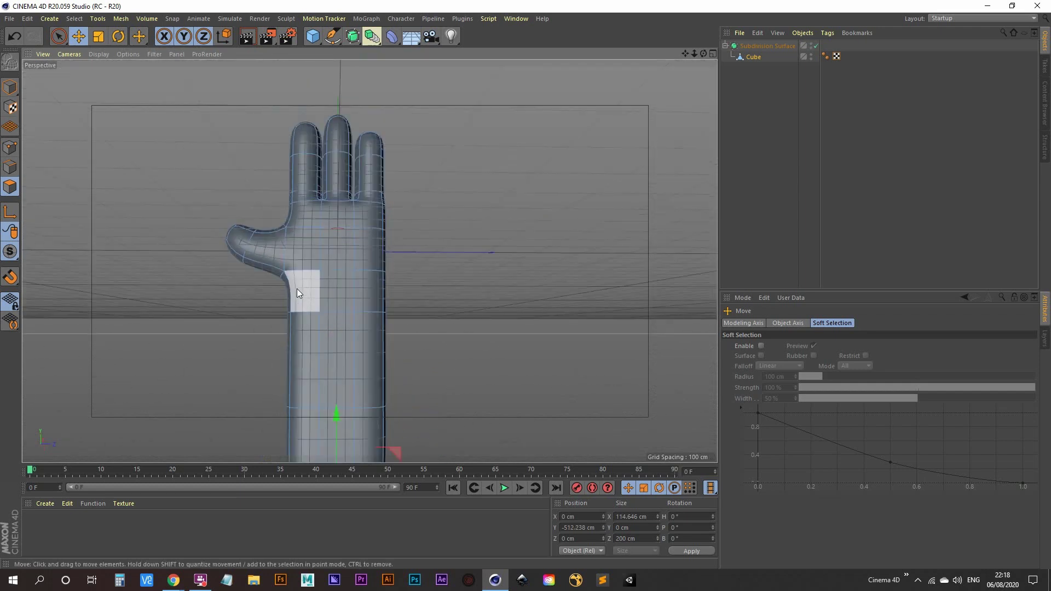
pyautogui.press('u')
pyautogui.press('l')
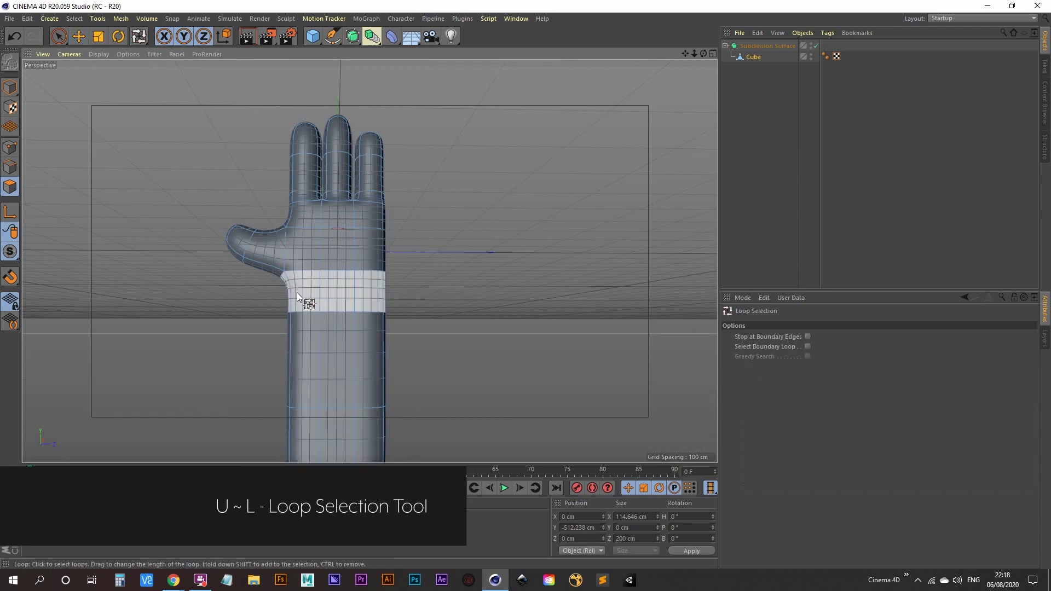
pyautogui.keyDown('alt'); pyautogui.moveTo(297, 296); pyautogui.dragTo(314, 317); pyautogui.keyUp('alt')
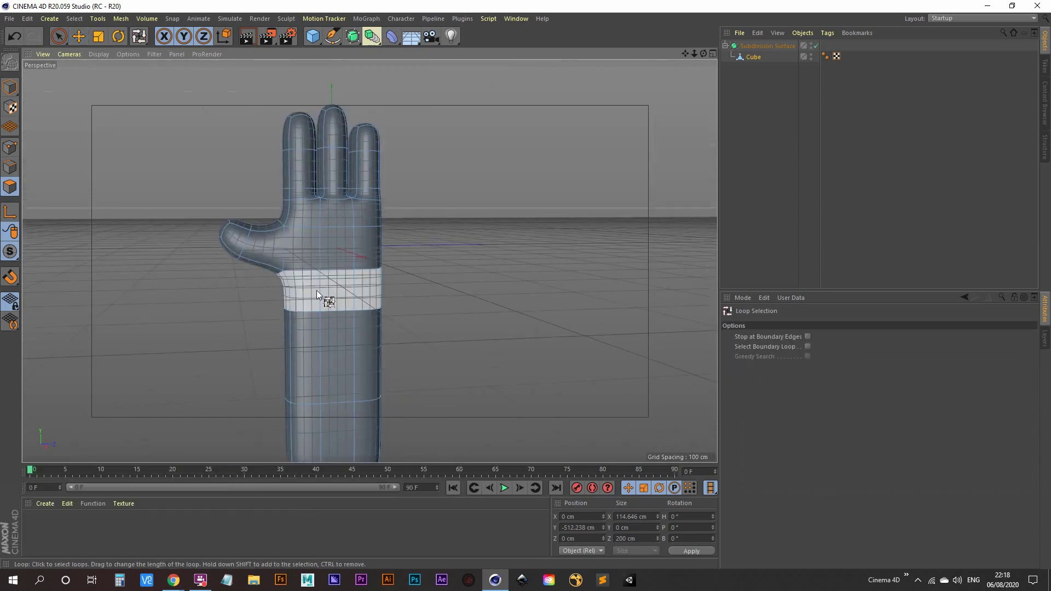
pyautogui.click(316, 293)
pyautogui.click(99, 36)
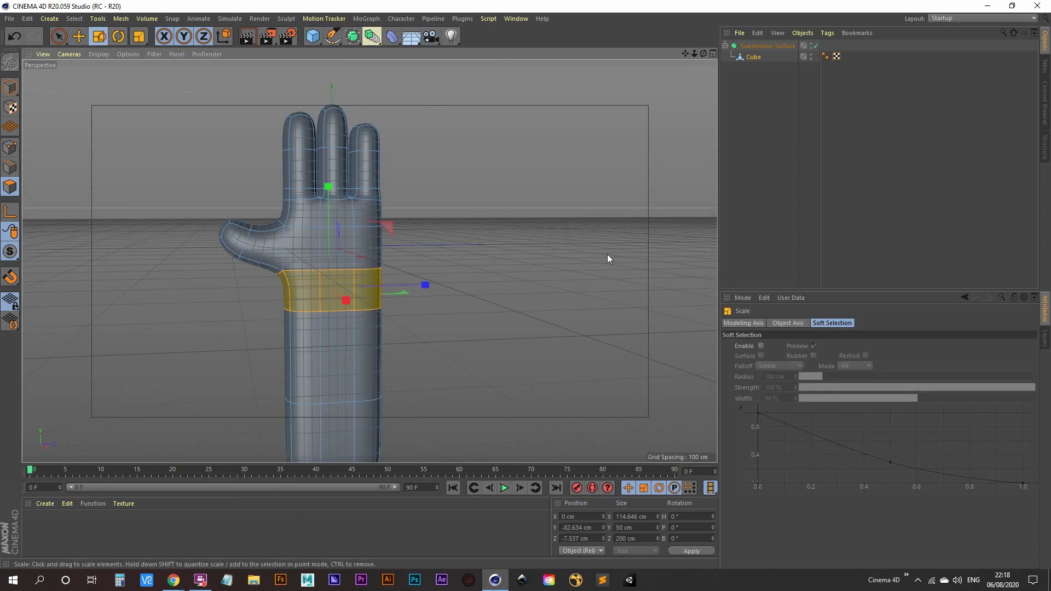
pyautogui.click(609, 197)
pyautogui.moveTo(610, 201); pyautogui.dragTo(590, 222)
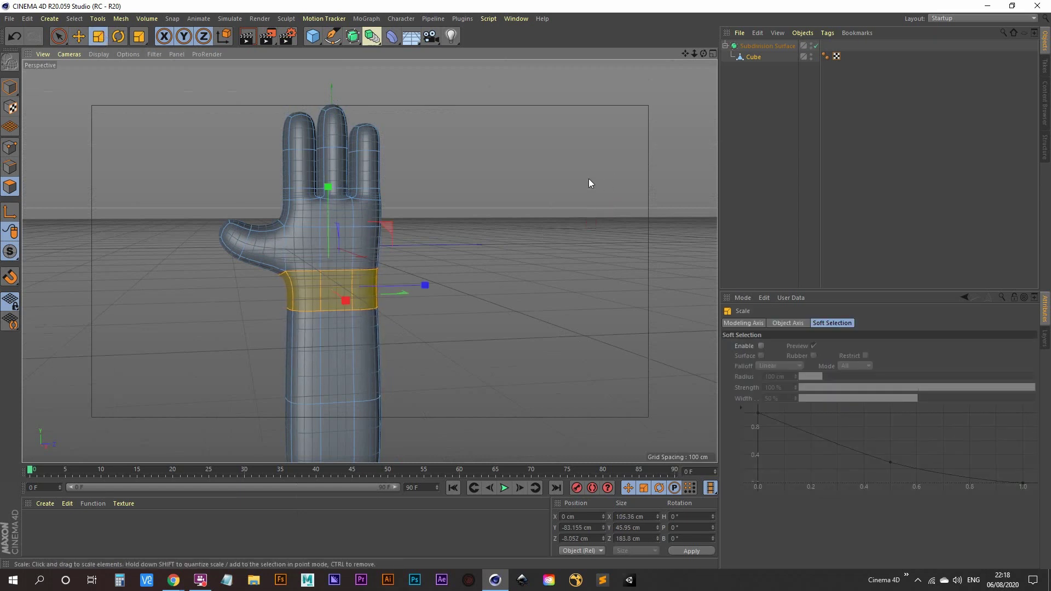
# Step: Undo the wrist ring's last scaling and scale the ring down uniformly to about 85.5 × 37.3 × 149.2 cm
pyautogui.hotkey('ctrl', 'z')
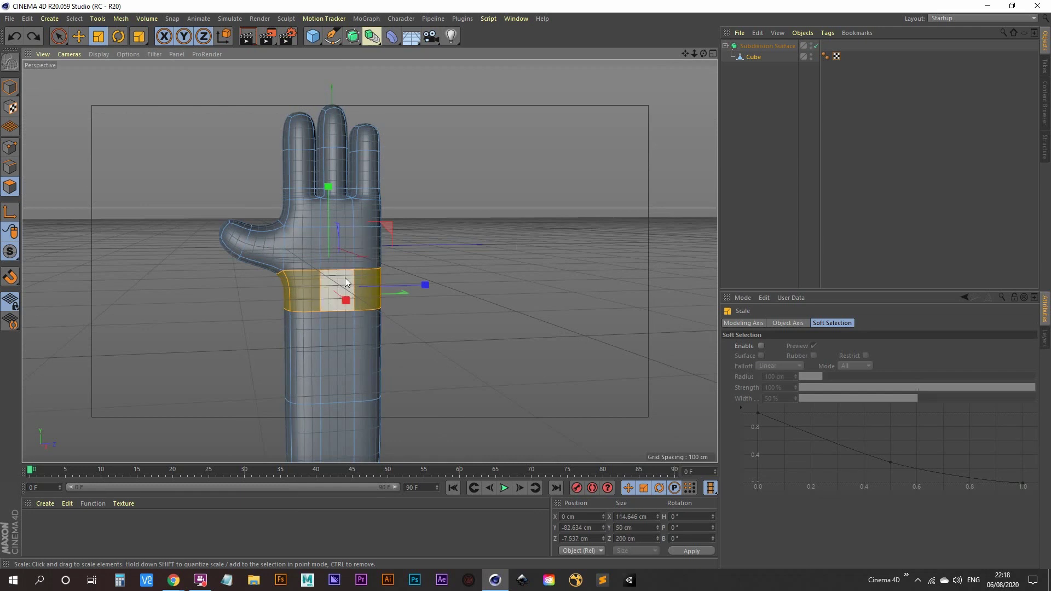
pyautogui.keyDown('alt'); pyautogui.moveTo(323, 298); pyautogui.dragTo(342, 322); pyautogui.keyUp('alt')
pyautogui.keyDown('alt'); pyautogui.moveTo(333, 297); pyautogui.dragTo(353, 259, button='right'); pyautogui.keyUp('alt')
pyautogui.keyDown('alt'); pyautogui.moveTo(432, 264); pyautogui.dragTo(415, 256); pyautogui.keyUp('alt')
pyautogui.keyDown('alt'); pyautogui.moveTo(415, 256); pyautogui.dragTo(369, 281, button='right'); pyautogui.keyUp('alt')
pyautogui.keyDown('alt'); pyautogui.moveTo(368, 282); pyautogui.dragTo(360, 332, button='middle'); pyautogui.keyUp('alt')
pyautogui.keyDown('alt'); pyautogui.moveTo(360, 332); pyautogui.dragTo(509, 260); pyautogui.keyUp('alt')
pyautogui.keyDown('alt'); pyautogui.moveTo(303, 335); pyautogui.dragTo(299, 291); pyautogui.keyUp('alt')
pyautogui.keyDown('alt'); pyautogui.moveTo(306, 300); pyautogui.dragTo(320, 205, button='middle'); pyautogui.keyUp('alt')
pyautogui.keyDown('alt'); pyautogui.moveTo(320, 209); pyautogui.dragTo(333, 328); pyautogui.keyUp('alt')
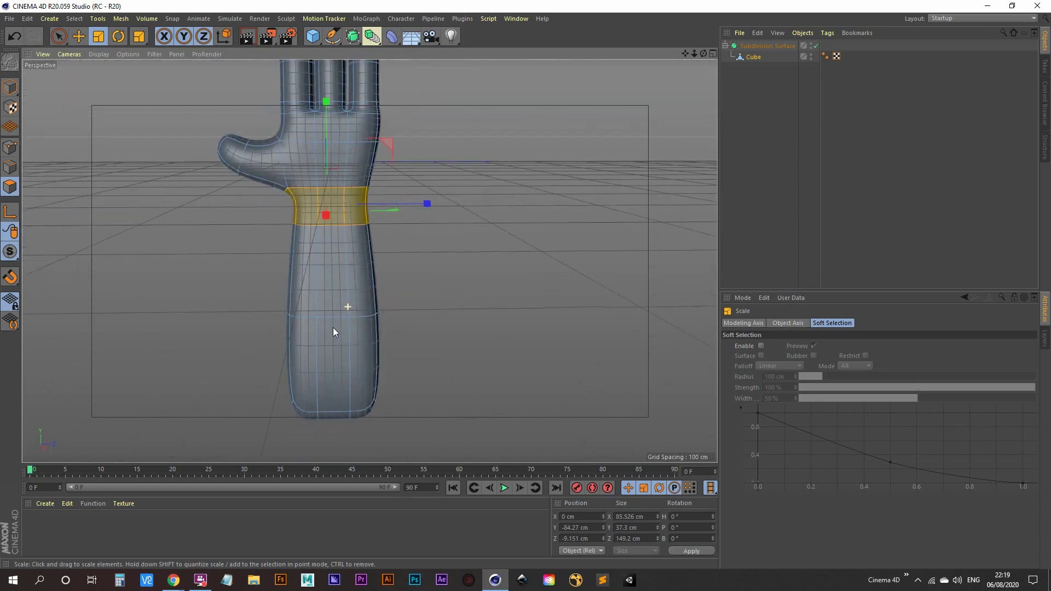
# Step: Loop-select the forearm ring just below the wrist and scale it down uniformly to about 104.1 × 181.3 × 181.6 cm
pyautogui.press('u')
pyautogui.press('l')
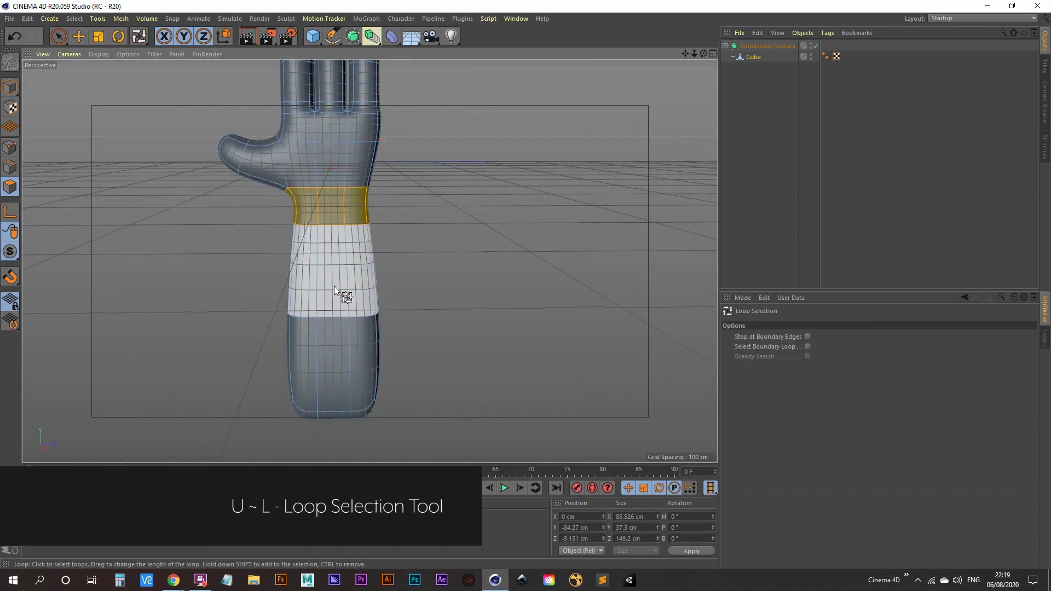
pyautogui.click(330, 284)
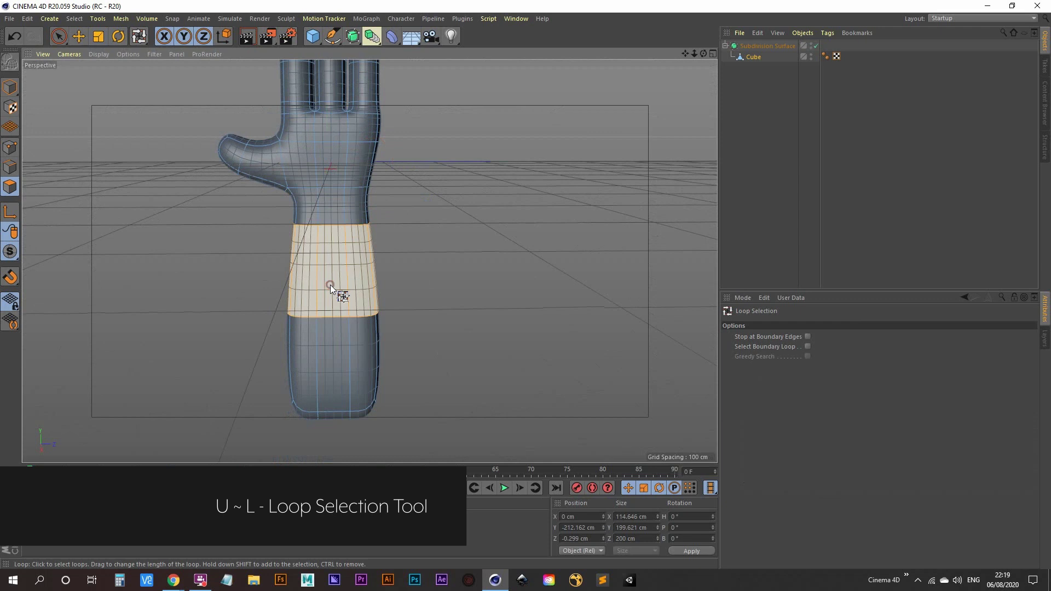
pyautogui.click(98, 36)
pyautogui.moveTo(170, 273); pyautogui.dragTo(160, 288)
pyautogui.moveTo(151, 305); pyautogui.dragTo(152, 305)
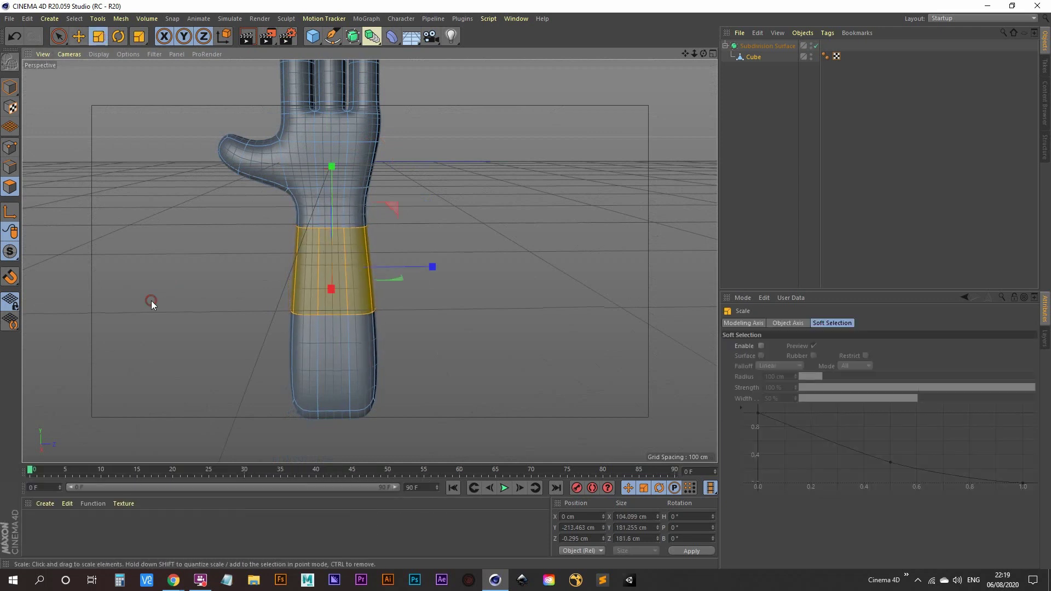
# Step: Loop-select the lowest forearm ring, add the end polygons, and scale them down uniformly to about 104.8 × 237.2 × 182.8 cm
pyautogui.press('u')
pyautogui.press('l')
pyautogui.click(318, 355)
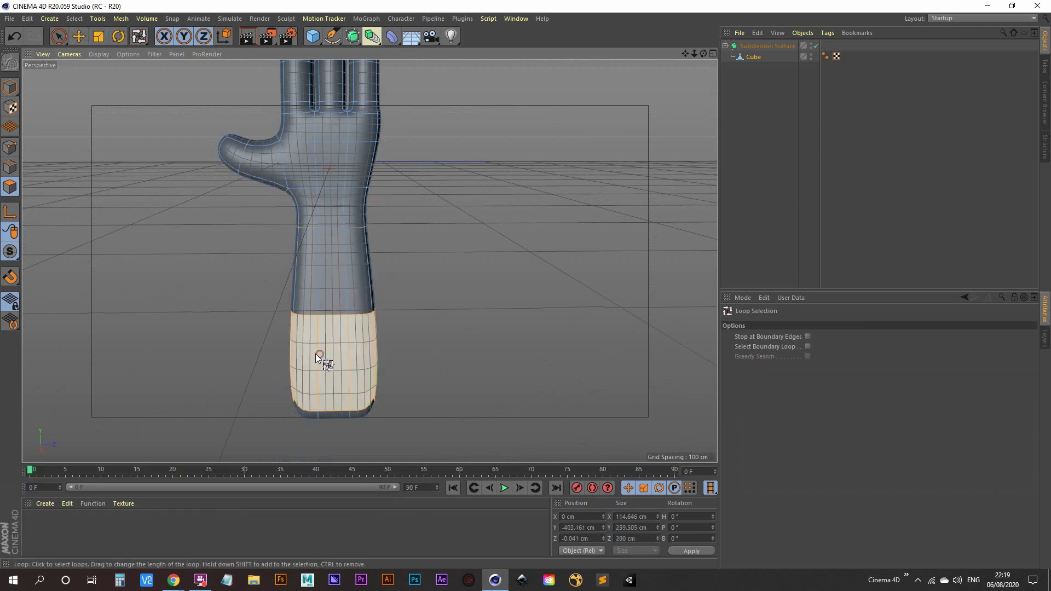
pyautogui.keyDown('alt'); pyautogui.moveTo(311, 435); pyautogui.dragTo(314, 432); pyautogui.keyUp('alt')
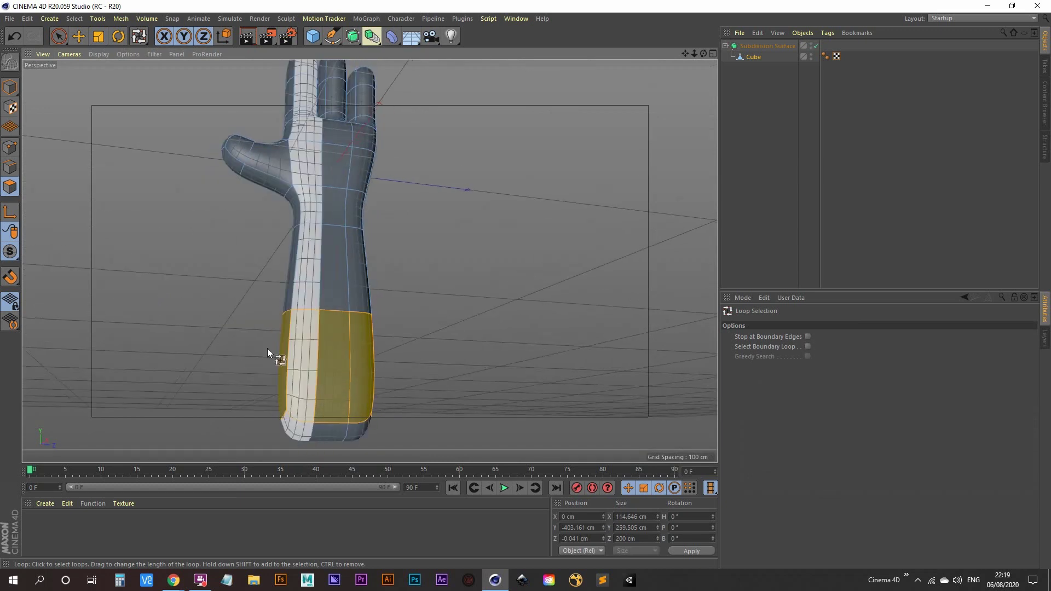
pyautogui.click(59, 38)
pyautogui.keyDown('alt'); pyautogui.moveTo(236, 357); pyautogui.dragTo(236, 264, button='middle'); pyautogui.keyUp('alt')
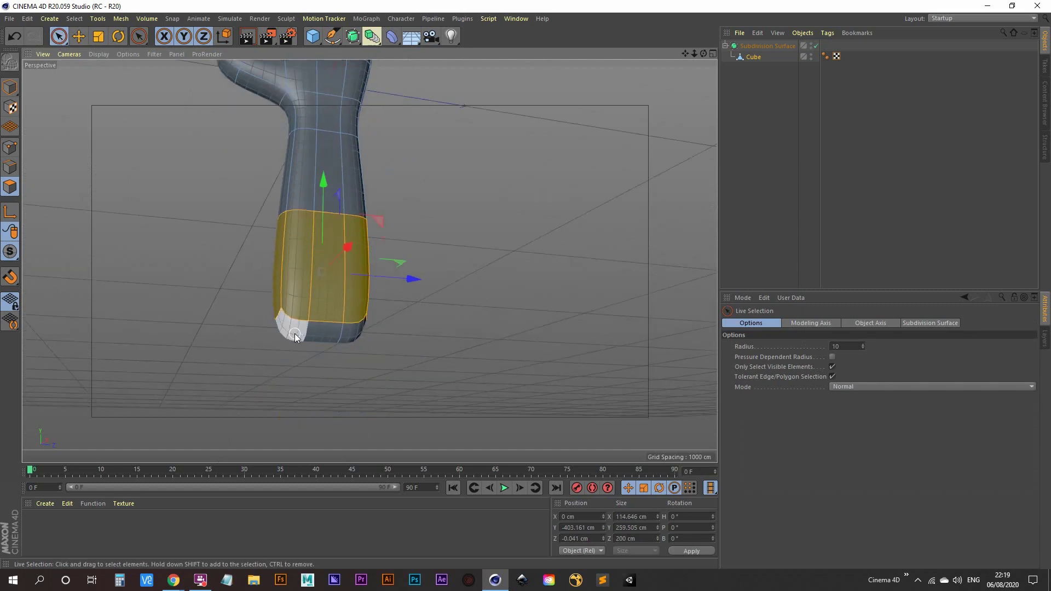
pyautogui.keyDown('alt'); pyautogui.moveTo(351, 338); pyautogui.dragTo(236, 328); pyautogui.keyUp('alt')
pyautogui.click(98, 37)
pyautogui.moveTo(156, 198); pyautogui.dragTo(134, 237)
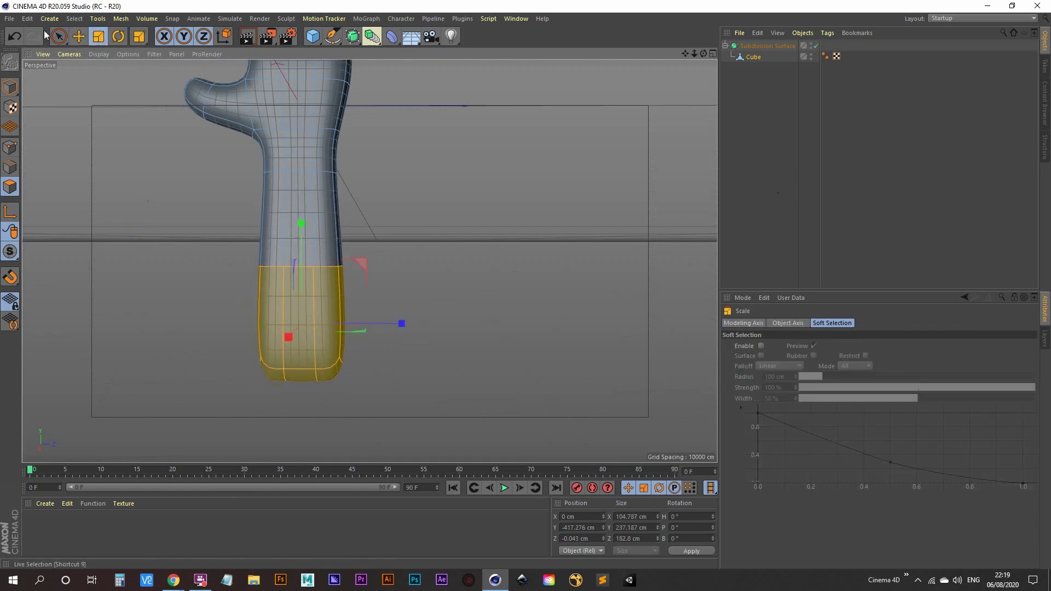
# Step: Move the selected forearm end down to a Y position of about -431 cm, then deselect the object to check the shape
pyautogui.click(78, 36)
pyautogui.moveTo(301, 223); pyautogui.dragTo(319, 316)
pyautogui.click(783, 148)
pyautogui.keyDown('alt'); pyautogui.moveTo(319, 316); pyautogui.dragTo(292, 363, button='middle'); pyautogui.keyUp('alt')
pyautogui.keyDown('alt'); pyautogui.moveTo(323, 276); pyautogui.dragTo(265, 319, button='right'); pyautogui.keyUp('alt')
pyautogui.moveTo(265, 320)
pyautogui.keyDown('alt'); pyautogui.mouseDown()
pyautogui.moveTo(386, 301)
pyautogui.moveTo(498, 325)
pyautogui.moveTo(564, 314)
pyautogui.moveTo(441, 293)
pyautogui.moveTo(277, 350)
pyautogui.moveTo(252, 300)
pyautogui.moveTo(277, 264)
pyautogui.moveTo(267, 307)
pyautogui.moveTo(294, 255)
pyautogui.moveTo(283, 287)
pyautogui.moveTo(249, 322)
pyautogui.moveTo(260, 327)
pyautogui.mouseUp(); pyautogui.keyUp('alt')
pyautogui.keyDown('alt'); pyautogui.moveTo(171, 212); pyautogui.dragTo(167, 237); pyautogui.keyUp('alt')
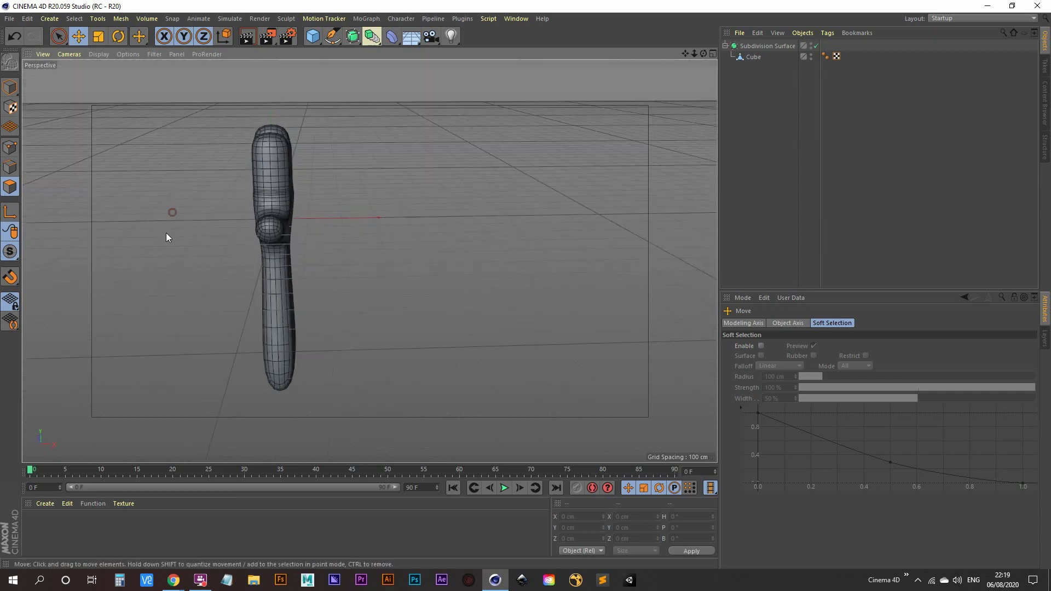
# Step: Hide the grid in the perspective view and look at the hand from the thumb side
pyautogui.click(154, 54)
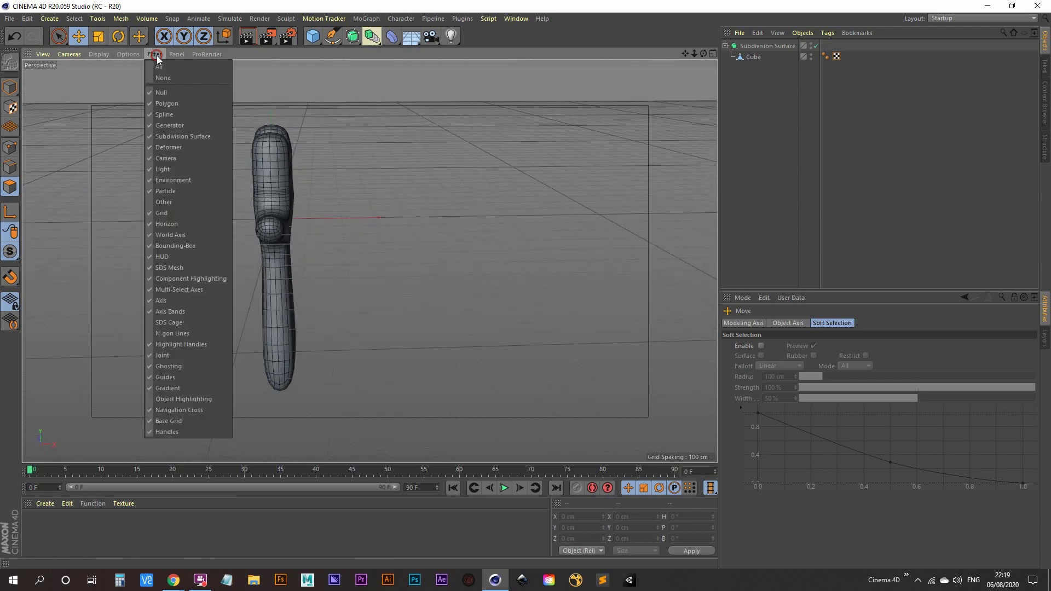
pyautogui.click(172, 224)
pyautogui.keyDown('alt'); pyautogui.moveTo(176, 214); pyautogui.dragTo(268, 342); pyautogui.keyUp('alt')
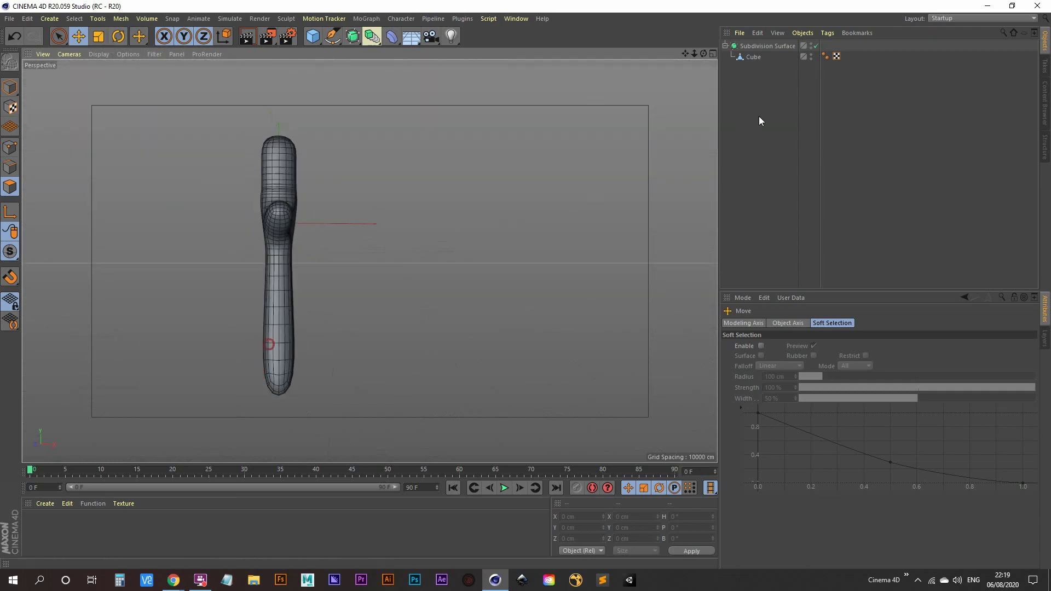
# Step: On the cube, loop-select the two forearm polygon rings below the wrist and add the polygons of the forearm's end
pyautogui.click(752, 57)
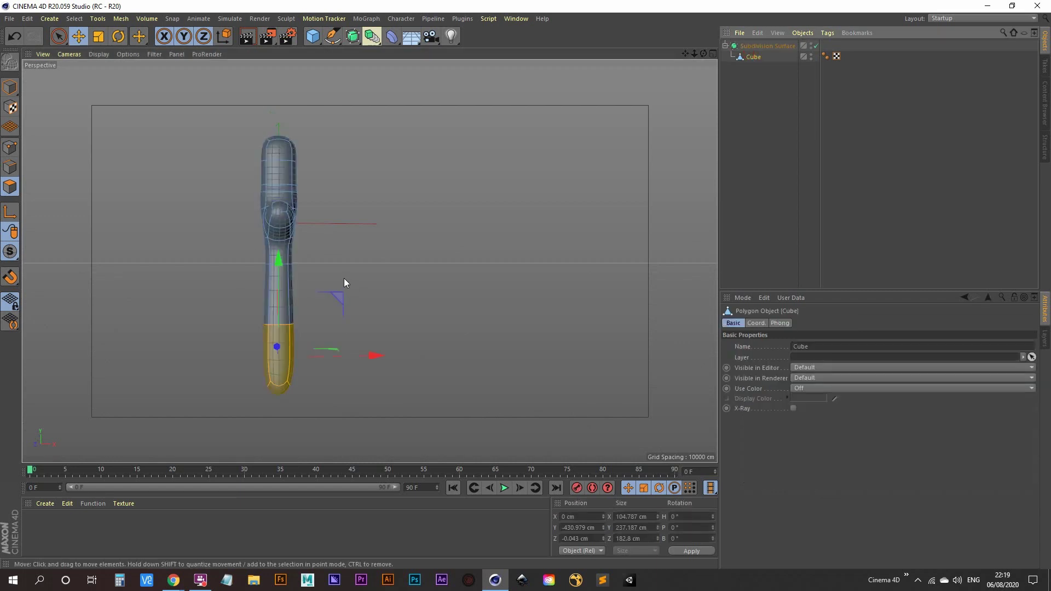
pyautogui.press('u')
pyautogui.press('l')
pyautogui.click(296, 266)
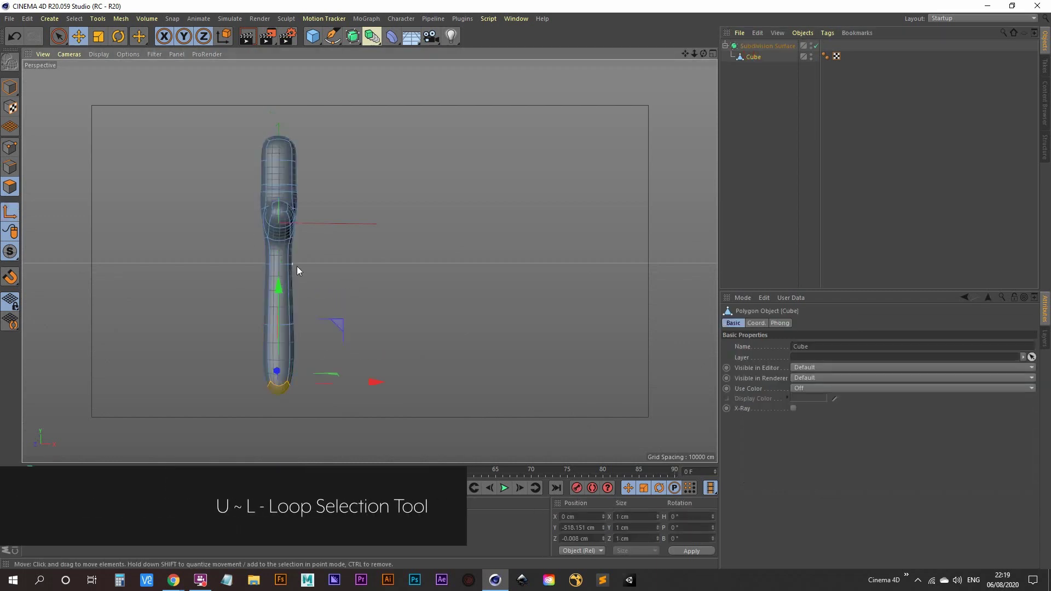
pyautogui.press('u')
pyautogui.press('l')
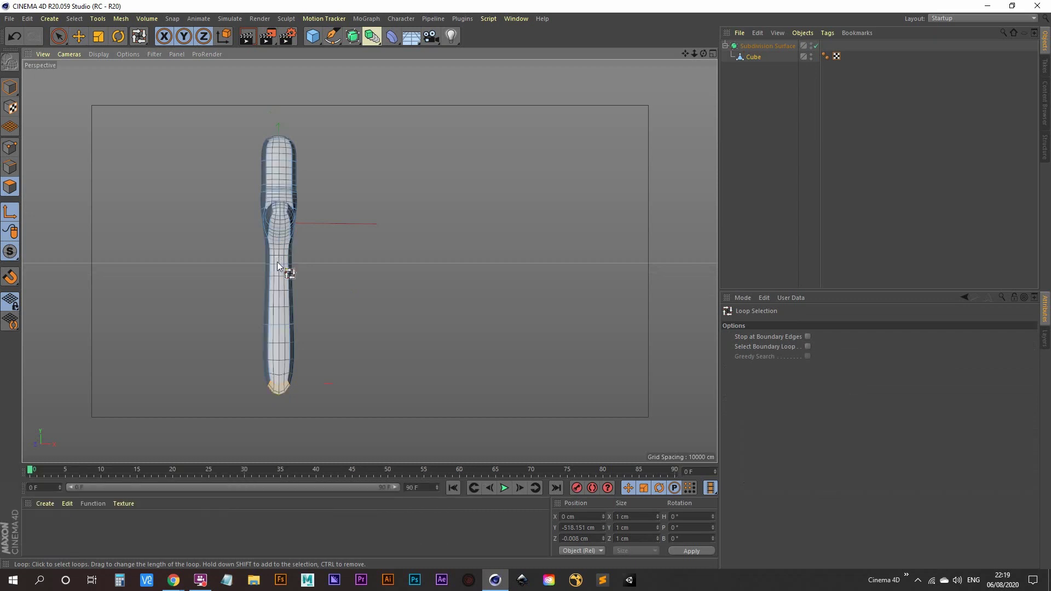
pyautogui.click(277, 289)
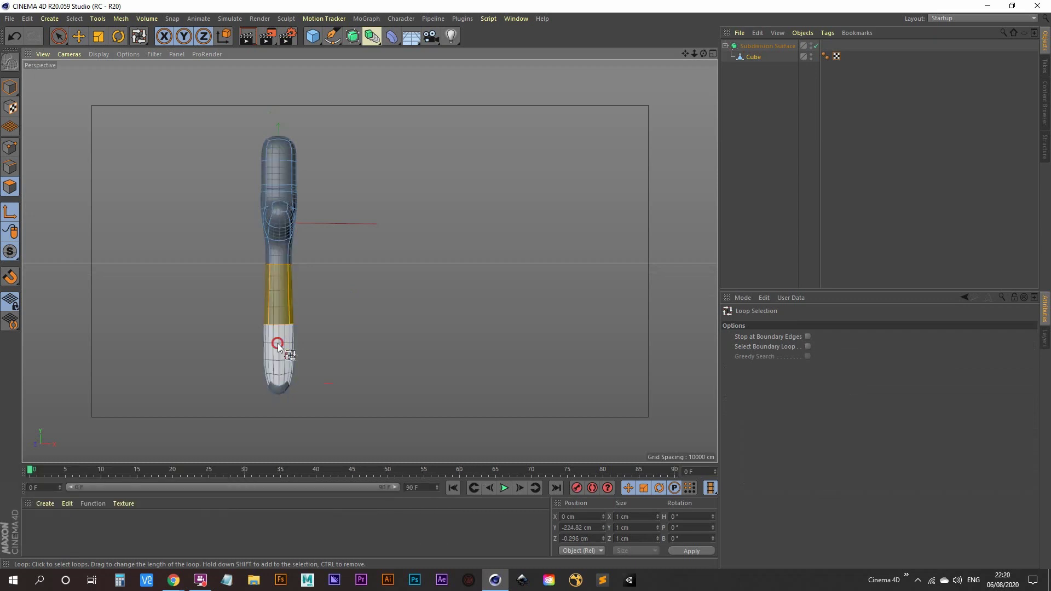
pyautogui.moveTo(277, 345); pyautogui.dragTo(258, 335)
pyautogui.press('9')
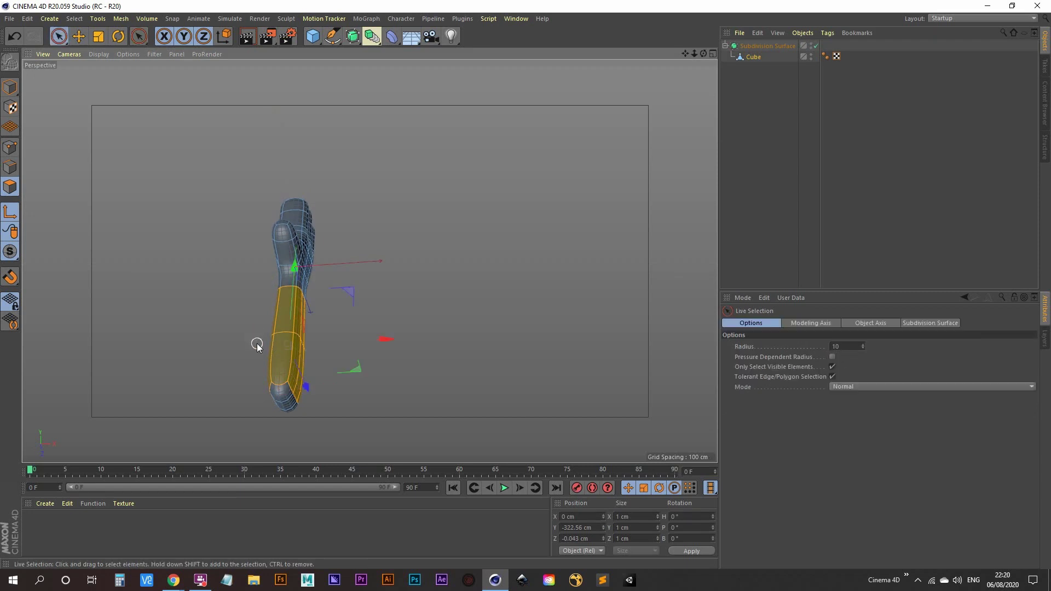
pyautogui.keyDown('alt'); pyautogui.moveTo(284, 384); pyautogui.dragTo(252, 296, button='middle'); pyautogui.keyUp('alt')
pyautogui.scroll(5, 253, 296)
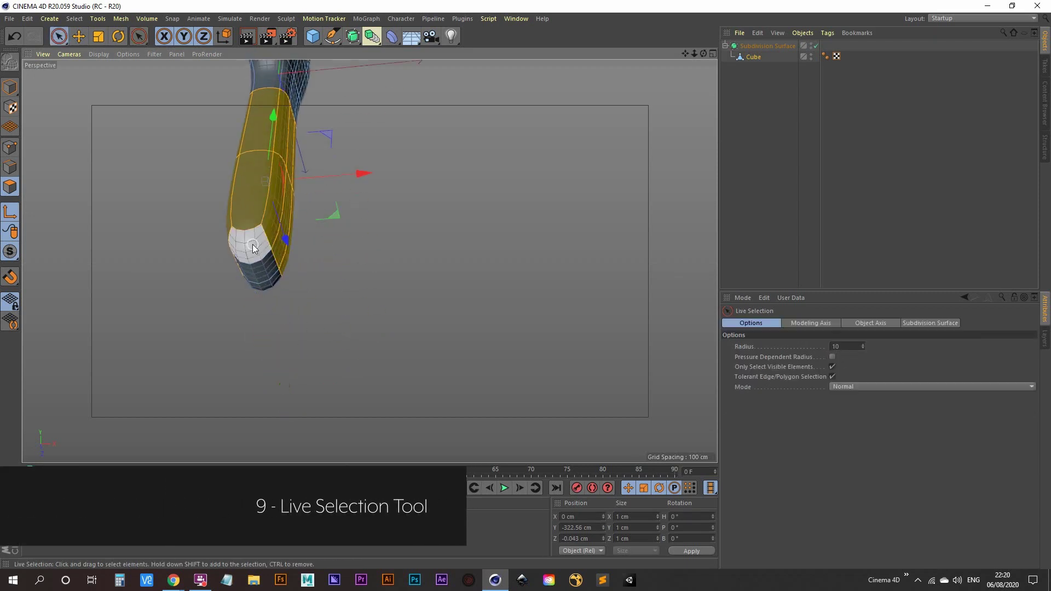
pyautogui.keyDown('alt'); pyautogui.moveTo(265, 262); pyautogui.dragTo(176, 157); pyautogui.keyUp('alt')
# Step: With axis modification disabled, scale the selected forearm polygons along X to about 131.7 cm, then deselect the object to check the shape
pyautogui.click(98, 36)
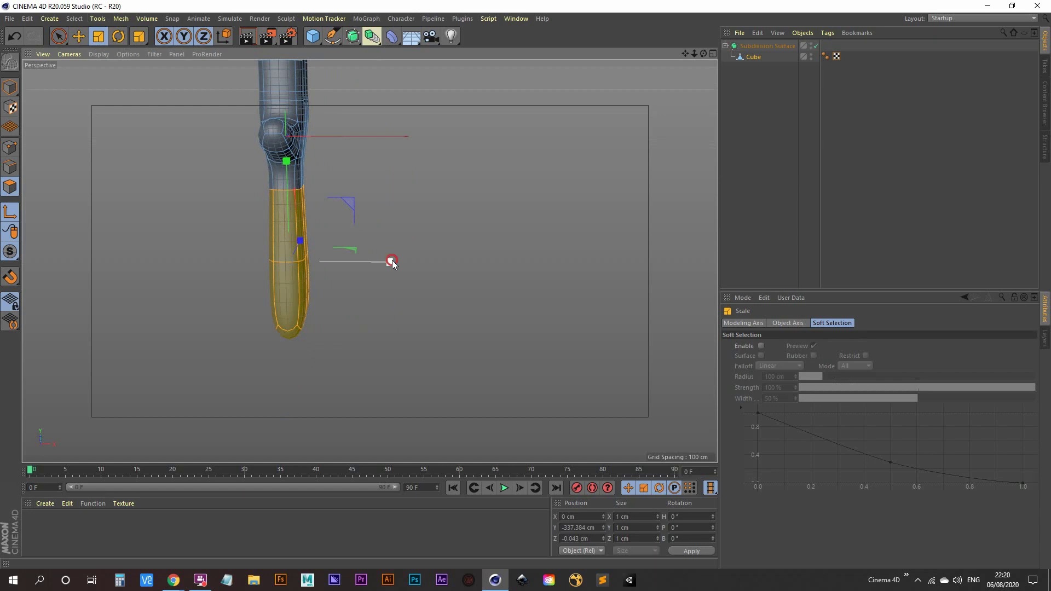
pyautogui.moveTo(392, 261); pyautogui.dragTo(400, 262)
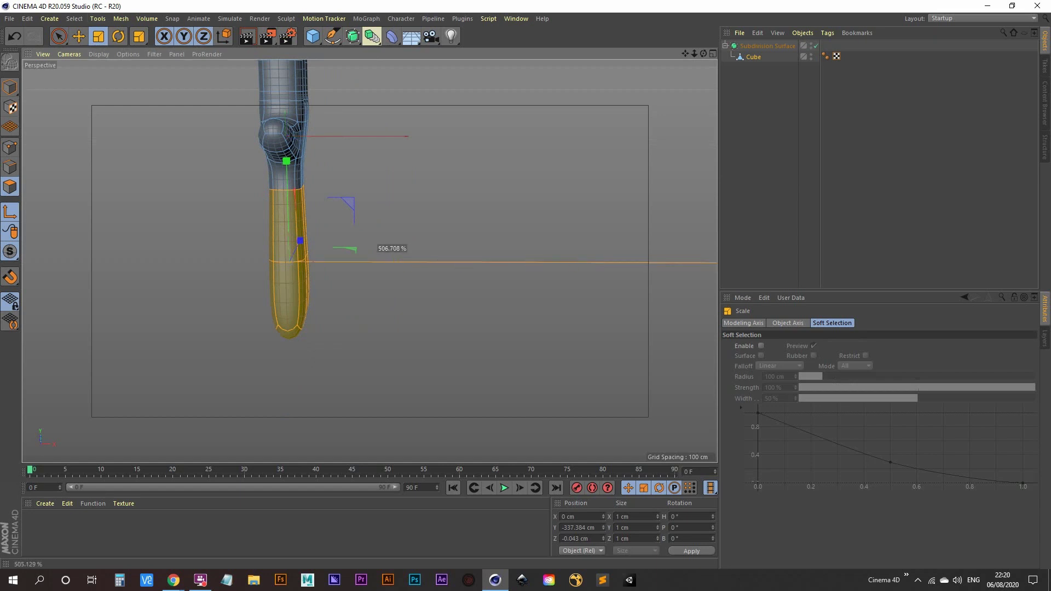
pyautogui.keyDown('alt'); pyautogui.moveTo(167, 247); pyautogui.dragTo(211, 215); pyautogui.keyUp('alt')
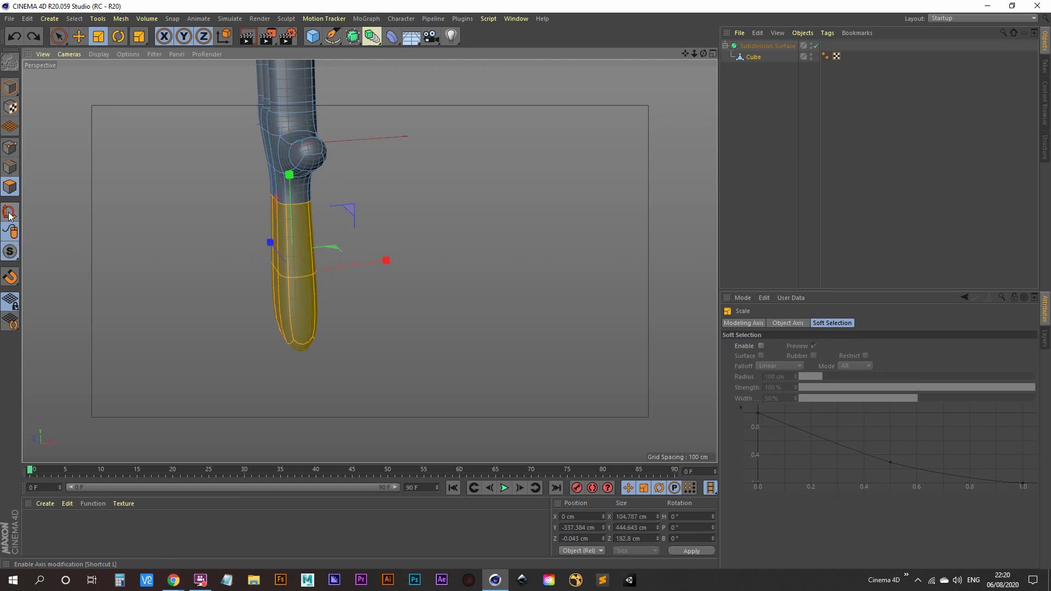
pyautogui.keyDown('alt'); pyautogui.moveTo(299, 285); pyautogui.dragTo(433, 278); pyautogui.keyUp('alt')
pyautogui.keyDown('alt'); pyautogui.moveTo(434, 277); pyautogui.dragTo(340, 253); pyautogui.keyUp('alt')
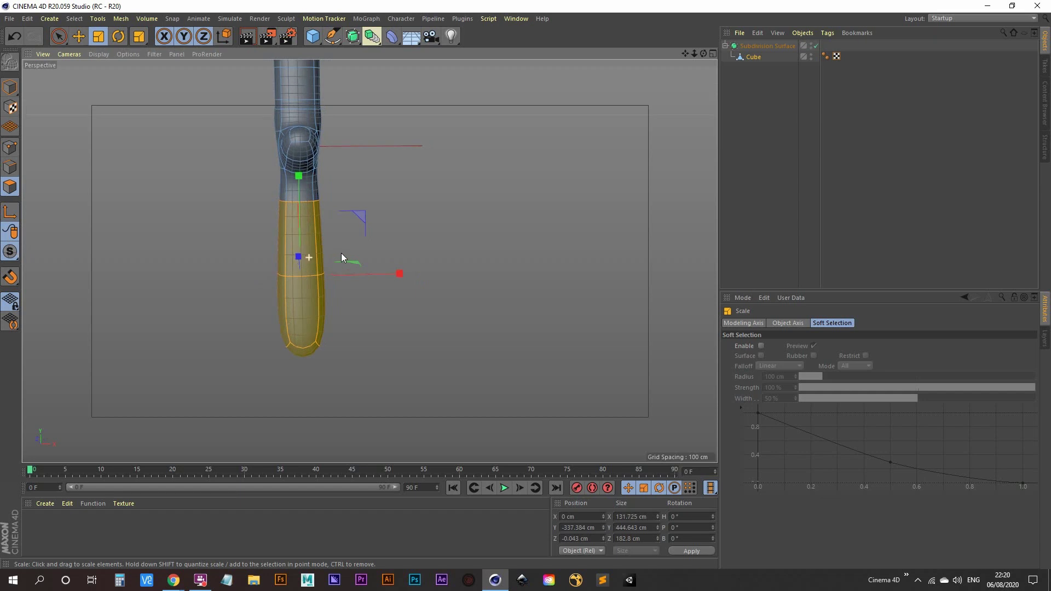
pyautogui.click(750, 160)
pyautogui.keyDown('alt'); pyautogui.moveTo(401, 211); pyautogui.dragTo(354, 236, button='right'); pyautogui.keyUp('alt')
pyautogui.keyDown('alt'); pyautogui.moveTo(355, 236); pyautogui.dragTo(353, 272, button='middle'); pyautogui.keyUp('alt')
pyautogui.moveTo(353, 277)
pyautogui.keyDown('alt'); pyautogui.mouseDown()
pyautogui.moveTo(318, 287)
pyautogui.moveTo(425, 298)
pyautogui.moveTo(265, 309)
pyautogui.moveTo(234, 269)
pyautogui.moveTo(340, 233)
pyautogui.moveTo(342, 216)
pyautogui.moveTo(225, 294)
pyautogui.moveTo(462, 300)
pyautogui.moveTo(324, 275)
pyautogui.moveTo(275, 325)
pyautogui.moveTo(456, 211)
pyautogui.moveTo(340, 242)
pyautogui.moveTo(364, 236)
pyautogui.moveTo(272, 300)
pyautogui.moveTo(352, 293)
pyautogui.mouseUp(); pyautogui.keyUp('alt')
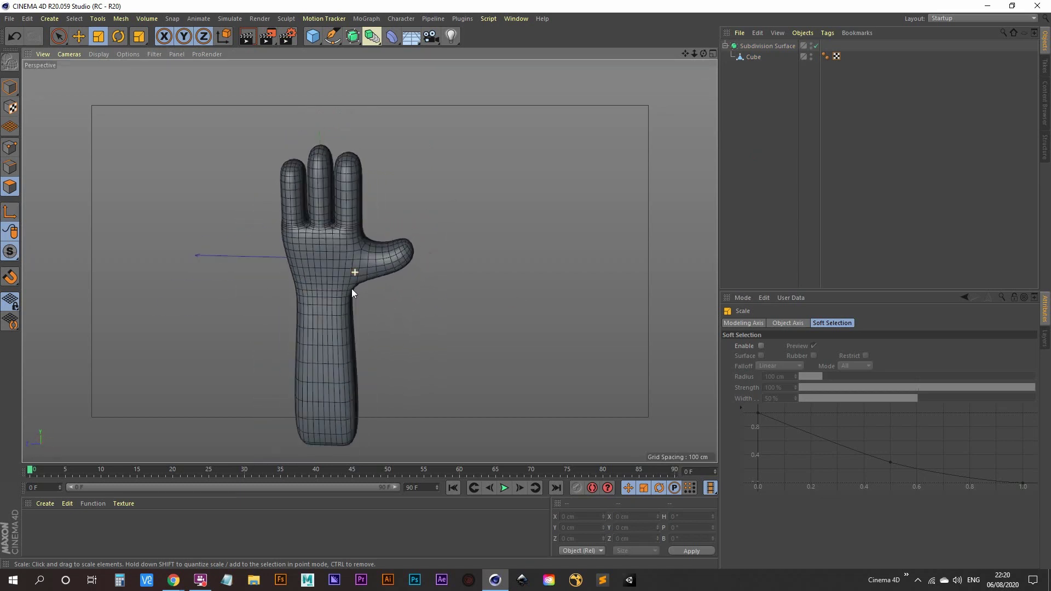
# Step: Select all of the cube's points in Point mode and activate the Iron tool
pyautogui.click(752, 57)
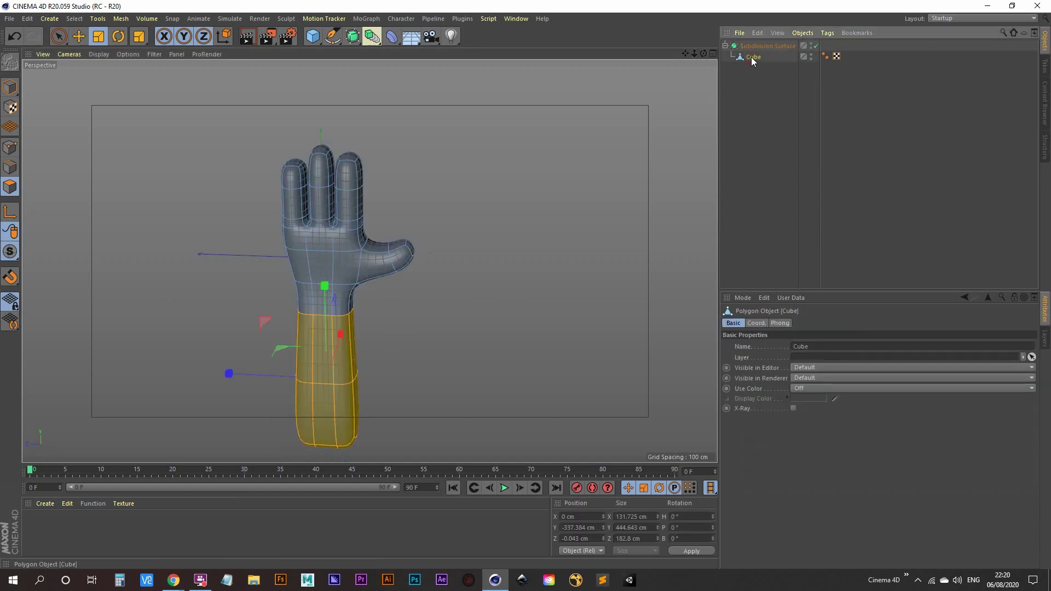
pyautogui.click(4, 151)
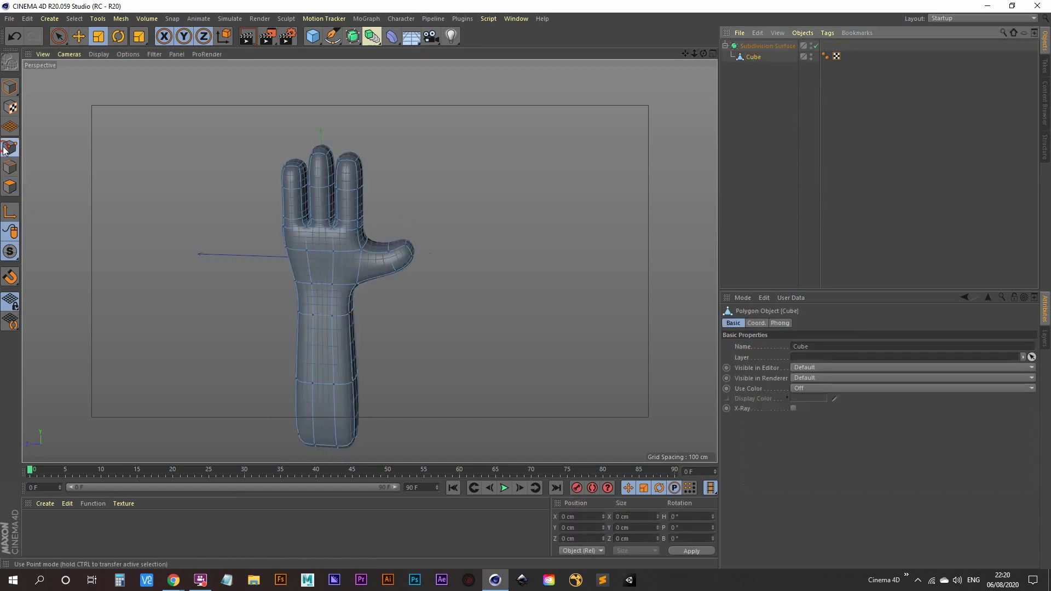
pyautogui.hotkey('ctrl', 'a')
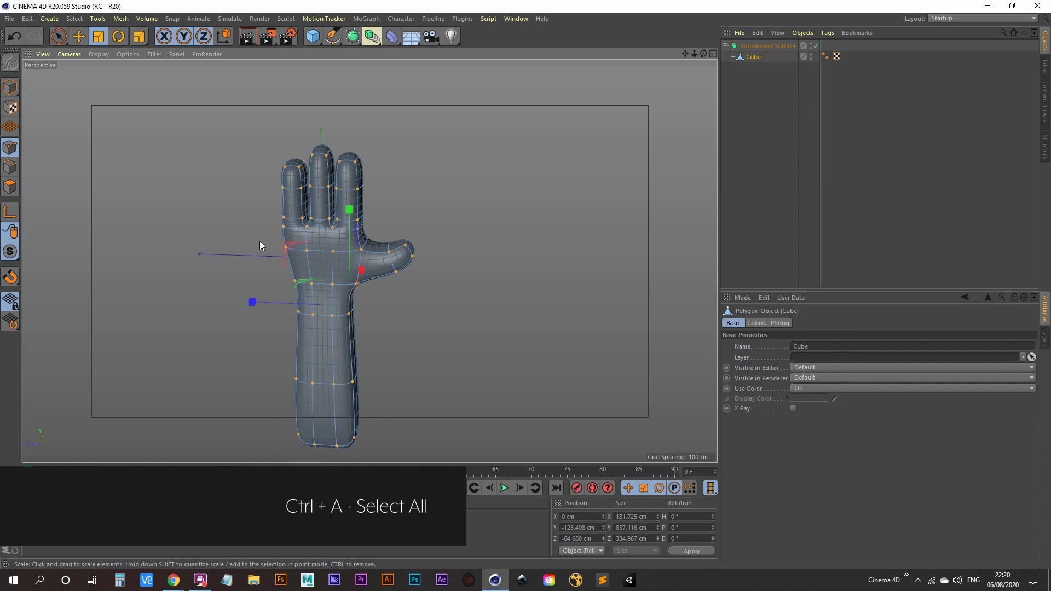
pyautogui.keyDown('alt'); pyautogui.moveTo(260, 241); pyautogui.dragTo(324, 296); pyautogui.keyUp('alt')
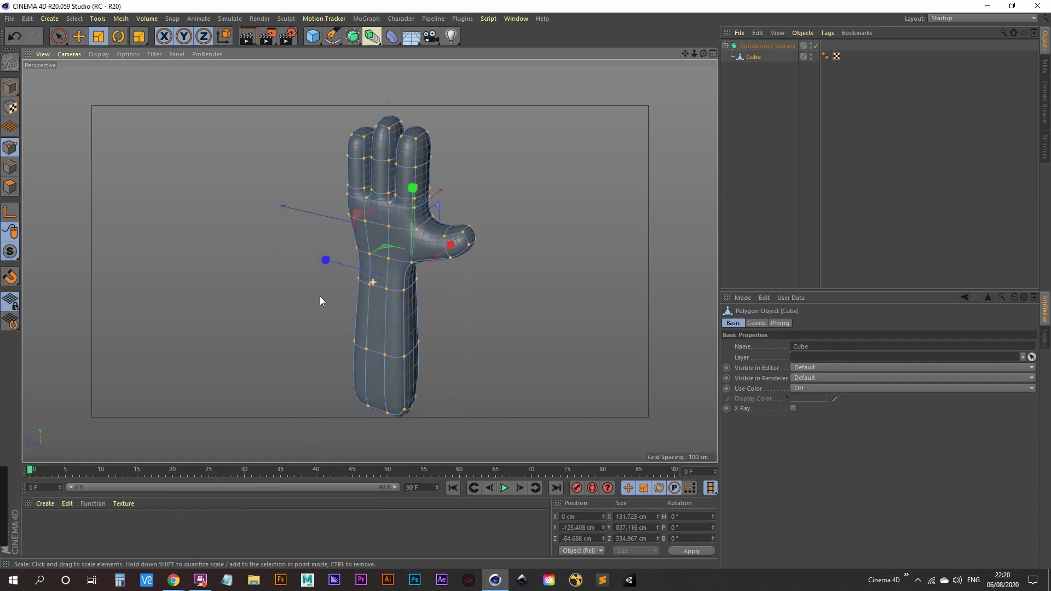
pyautogui.press('m')
pyautogui.press('g')
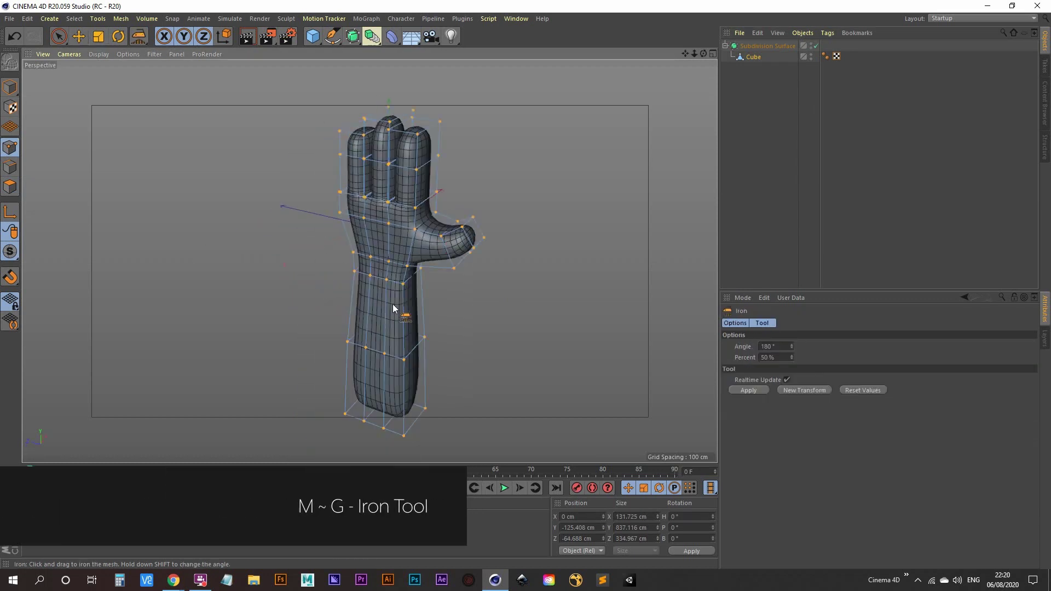
pyautogui.keyDown('alt'); pyautogui.moveTo(405, 313); pyautogui.dragTo(355, 313); pyautogui.keyUp('alt')
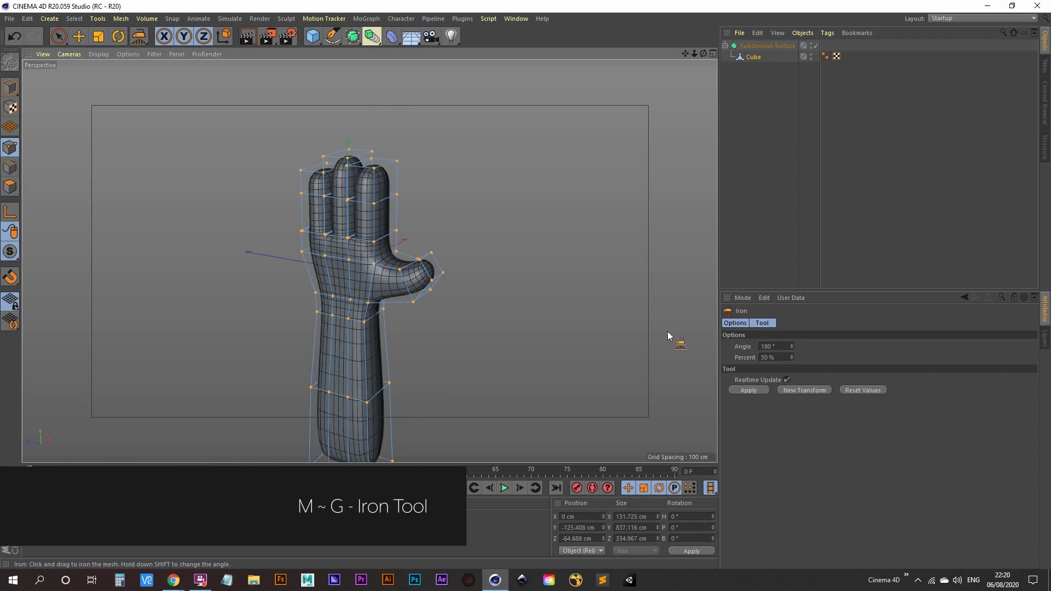
# Step: Try ironing all points at 15 percent and then at 100 percent, undoing each attempt
pyautogui.keyDown('alt'); pyautogui.moveTo(462, 293); pyautogui.dragTo(400, 283); pyautogui.keyUp('alt')
pyautogui.keyDown('alt'); pyautogui.moveTo(400, 283); pyautogui.dragTo(407, 220, button='right'); pyautogui.keyUp('alt')
pyautogui.keyDown('alt'); pyautogui.moveTo(408, 220); pyautogui.dragTo(411, 272, button='middle'); pyautogui.keyUp('alt')
pyautogui.moveTo(412, 272)
pyautogui.mouseDown()
pyautogui.moveTo(402, 263)
pyautogui.moveTo(411, 263)
pyautogui.mouseUp()
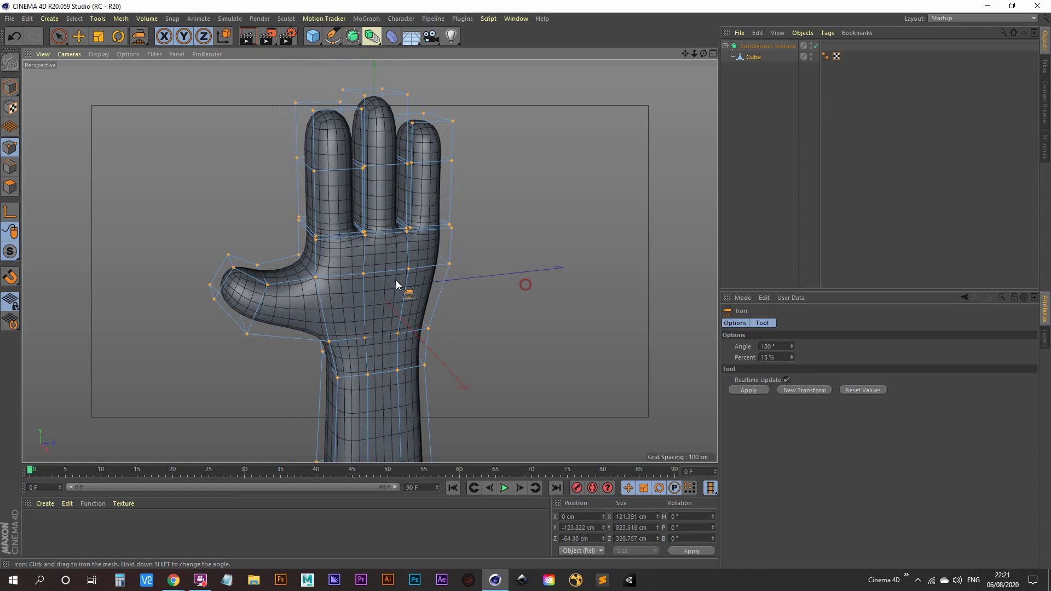
pyautogui.hotkey('ctrl', 'z')
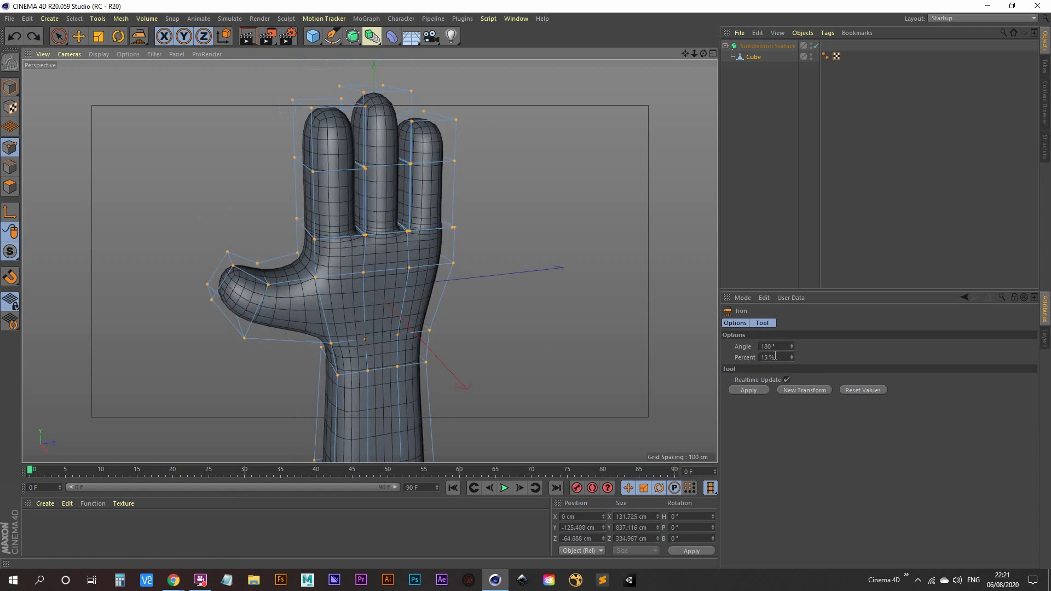
pyautogui.moveTo(365, 317); pyautogui.dragTo(520, 361)
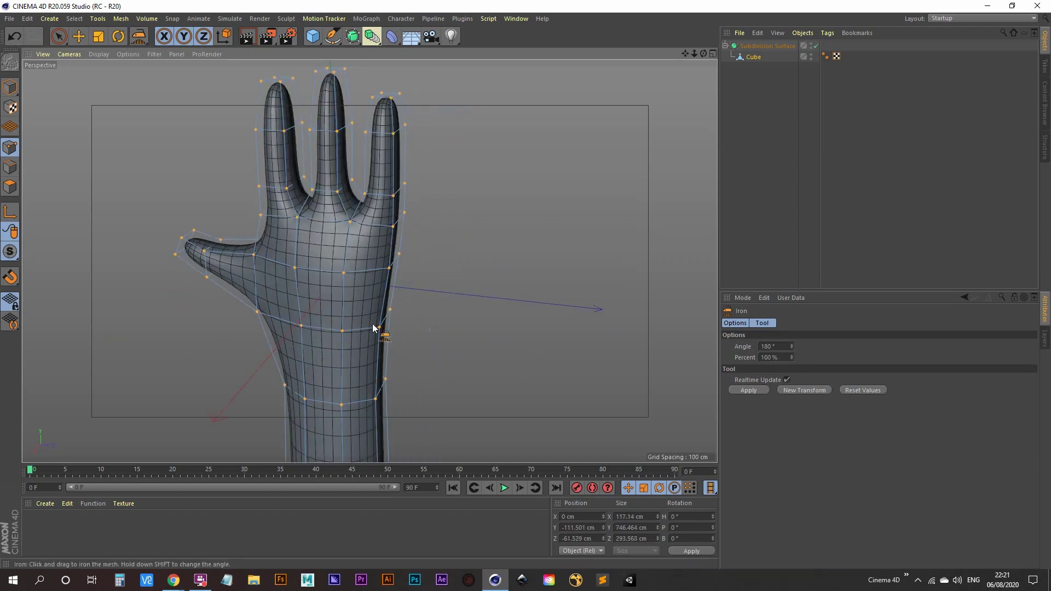
pyautogui.keyDown('alt'); pyautogui.moveTo(373, 327); pyautogui.dragTo(333, 238); pyautogui.keyUp('alt')
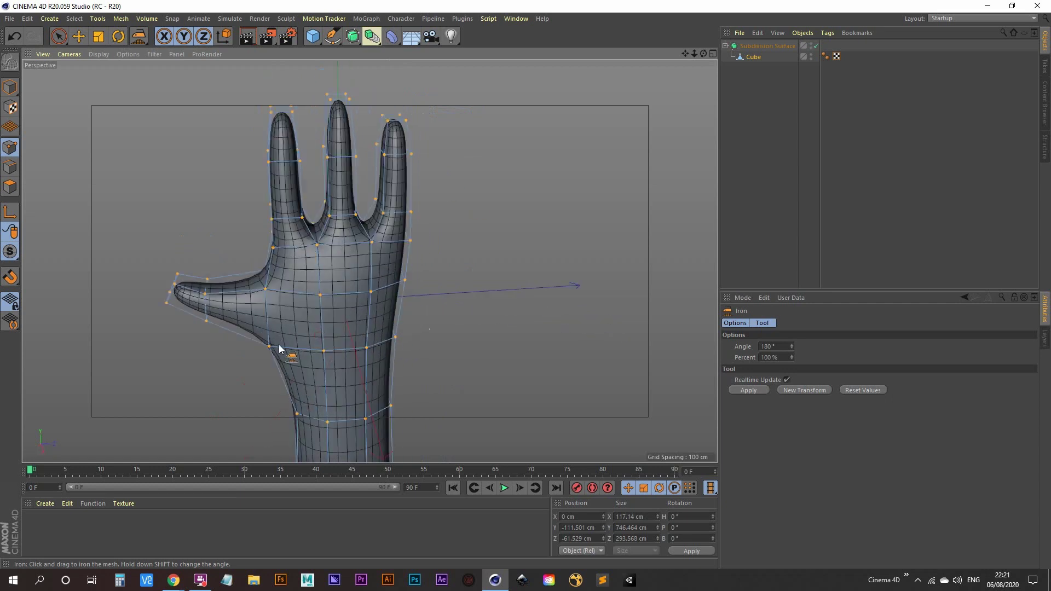
pyautogui.hotkey('ctrl', 'z')
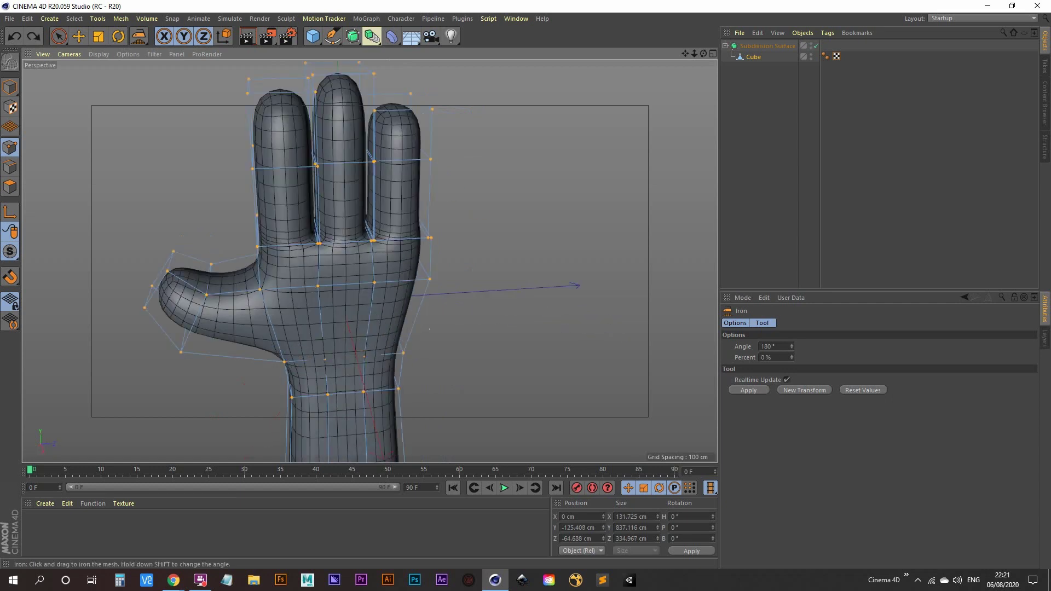
# Step: Iron all of the hand's points at 25 percent
pyautogui.moveTo(335, 239); pyautogui.dragTo(349, 239)
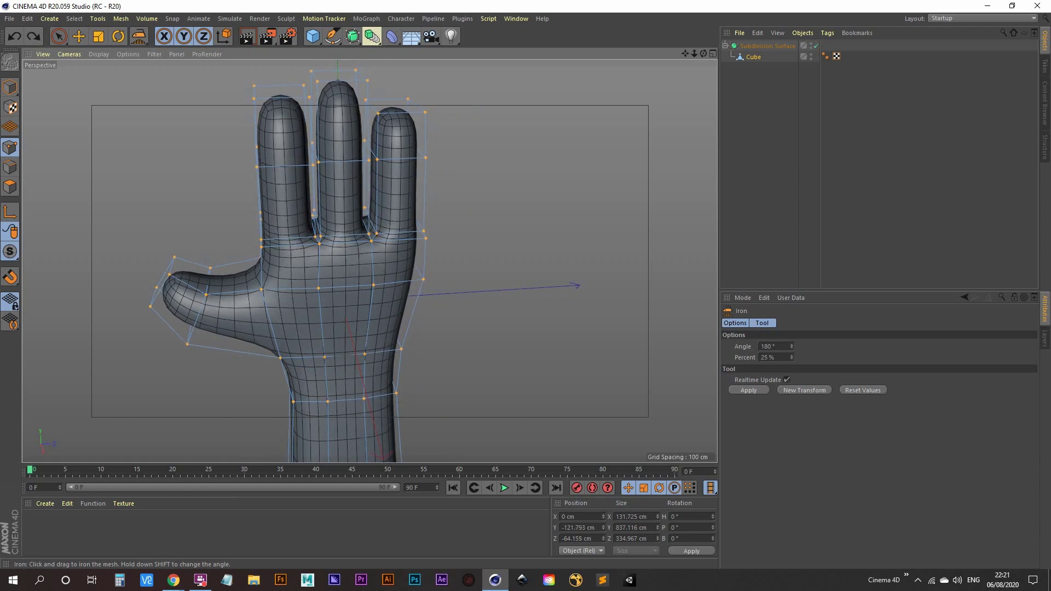
pyautogui.keyDown('alt'); pyautogui.moveTo(339, 343); pyautogui.dragTo(276, 289); pyautogui.keyUp('alt')
# Step: In the Right view, select all points of the three fingers with Rectangle Selection
pyautogui.middleClick(277, 289)
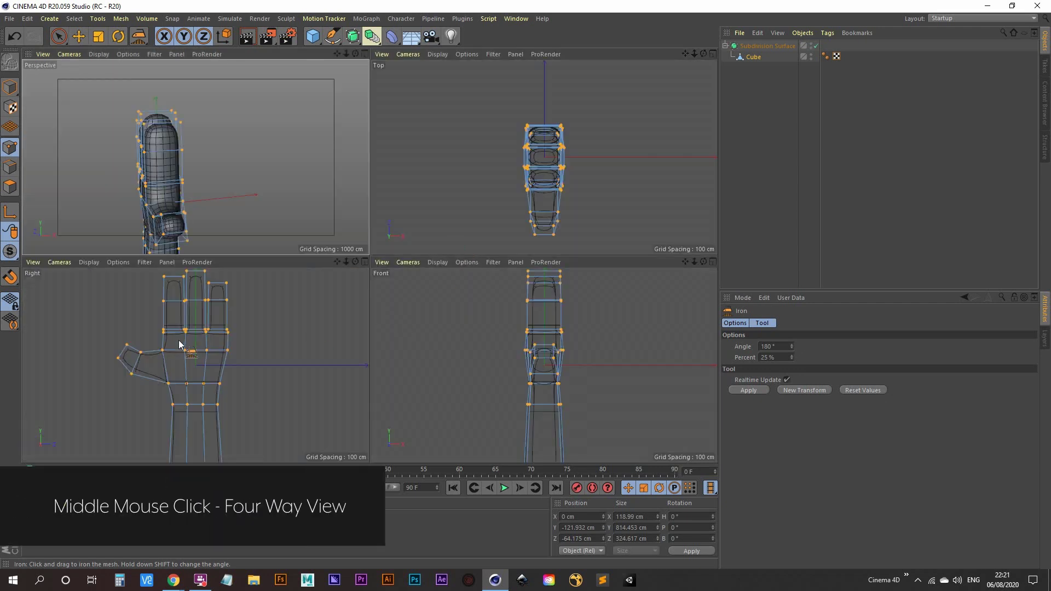
pyautogui.middleClick(271, 346)
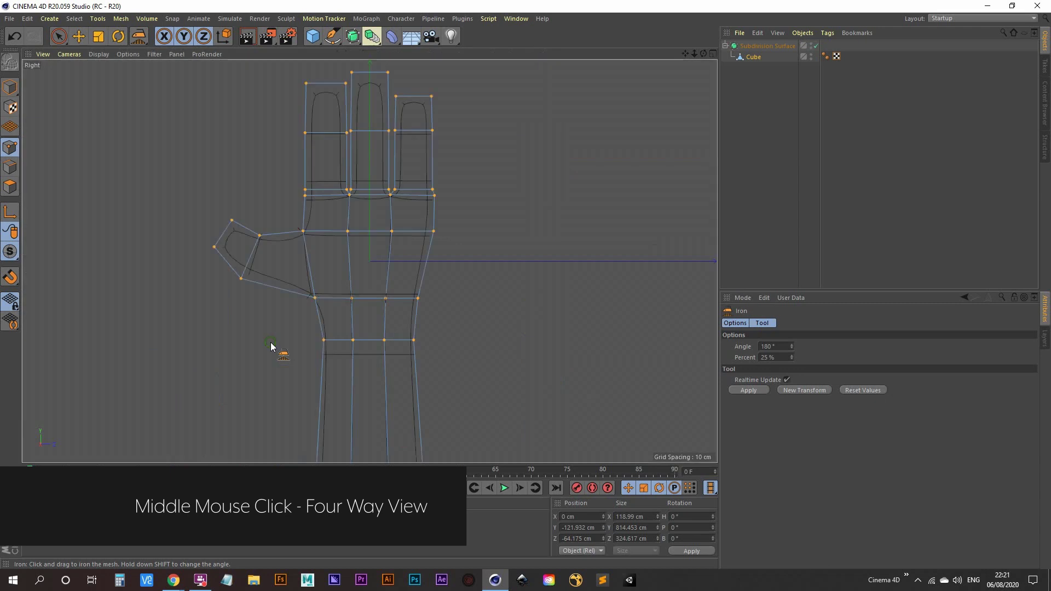
pyautogui.keyDown('alt'); pyautogui.moveTo(328, 222); pyautogui.dragTo(307, 304, button='middle'); pyautogui.keyUp('alt')
pyautogui.click(57, 36)
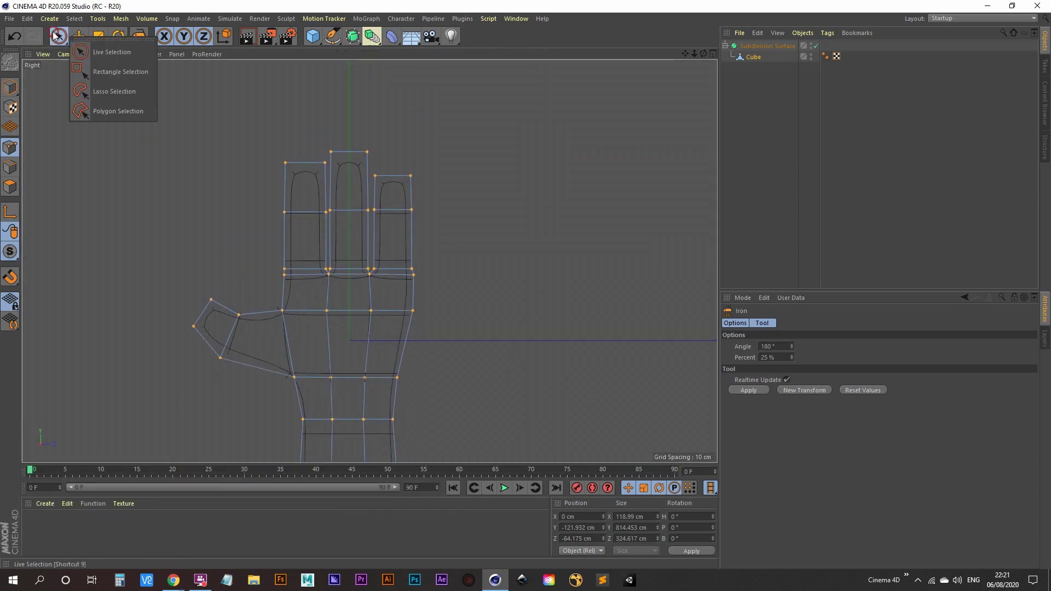
pyautogui.click(127, 71)
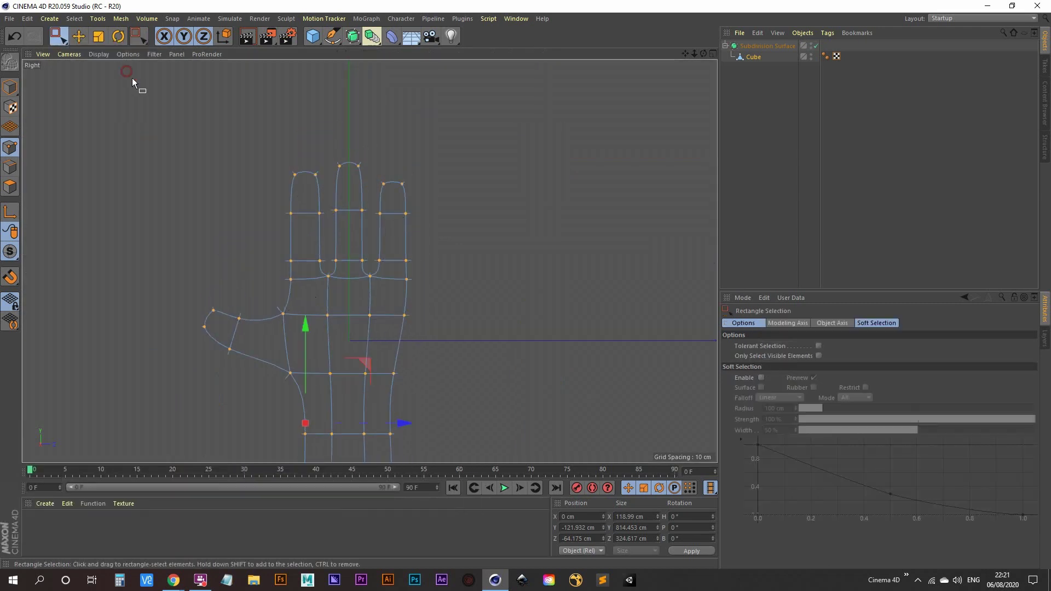
pyautogui.moveTo(370, 202); pyautogui.dragTo(474, 292)
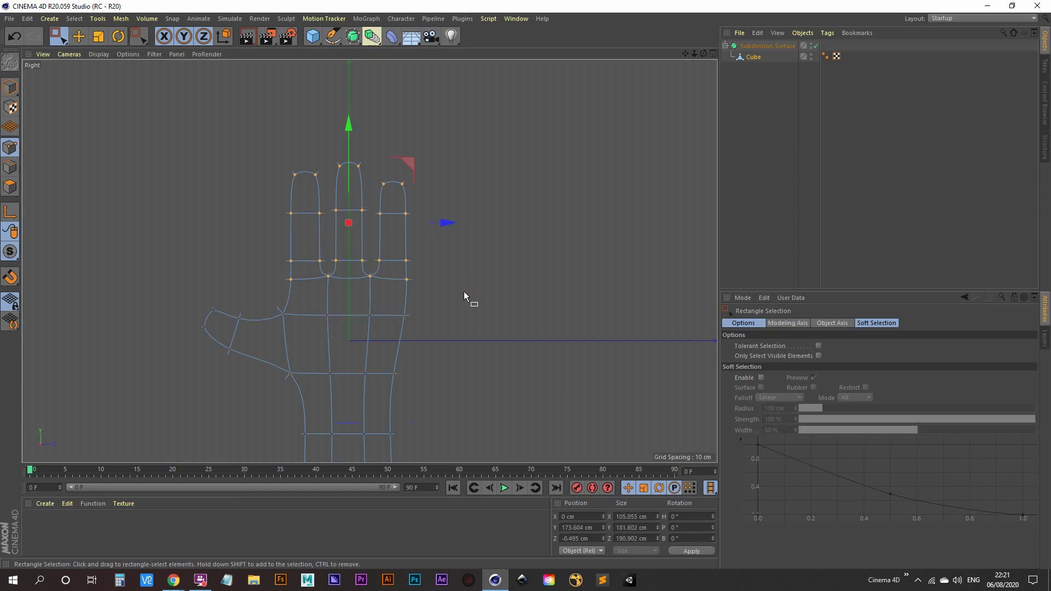
# Step: Back in the Perspective view, iron the selected finger points at 23 percent
pyautogui.middleClick(464, 291)
pyautogui.middleClick(282, 228)
pyautogui.moveTo(261, 311)
pyautogui.keyDown('alt'); pyautogui.mouseDown()
pyautogui.moveTo(321, 305)
pyautogui.moveTo(343, 257)
pyautogui.moveTo(335, 281)
pyautogui.moveTo(355, 272)
pyautogui.moveTo(281, 280)
pyautogui.moveTo(195, 272)
pyautogui.moveTo(329, 257)
pyautogui.moveTo(352, 295)
pyautogui.moveTo(351, 275)
pyautogui.moveTo(371, 272)
pyautogui.moveTo(335, 304)
pyautogui.mouseUp(); pyautogui.keyUp('alt')
pyautogui.press('m')
pyautogui.press('g')
pyautogui.scroll(4, 391, 231)
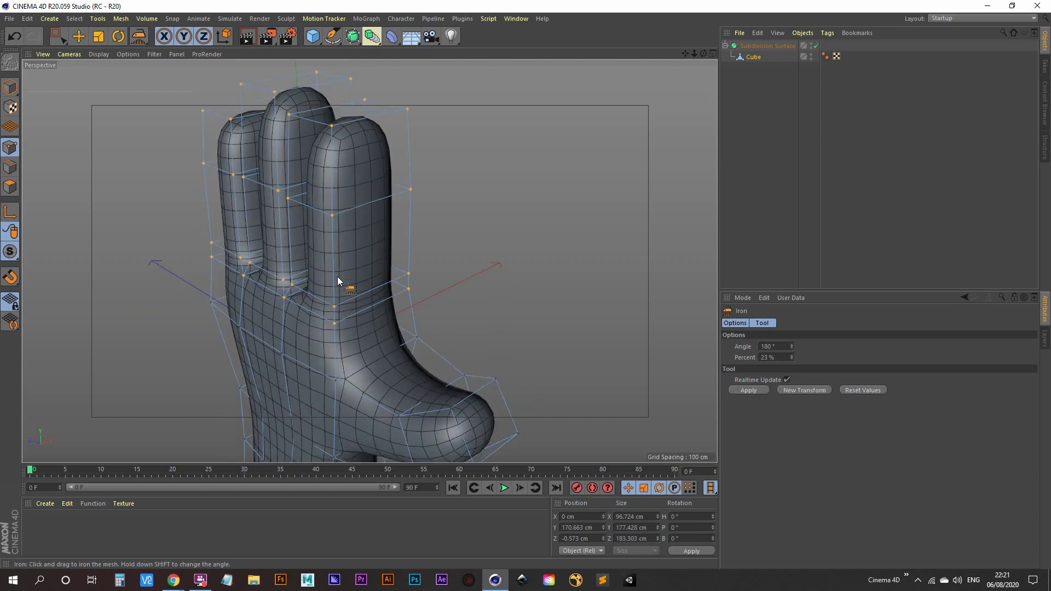
# Step: Scale the selected finger points along X to about 72.5 cm
pyautogui.click(98, 37)
pyautogui.keyDown('alt'); pyautogui.moveTo(157, 106); pyautogui.dragTo(259, 301); pyautogui.keyUp('alt')
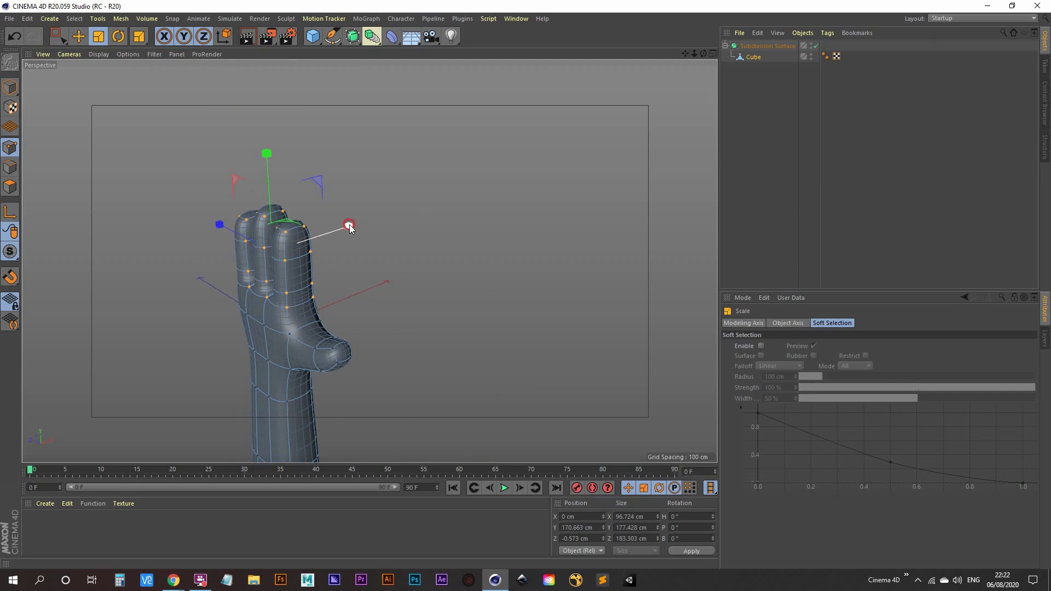
pyautogui.moveTo(349, 224); pyautogui.dragTo(229, 294)
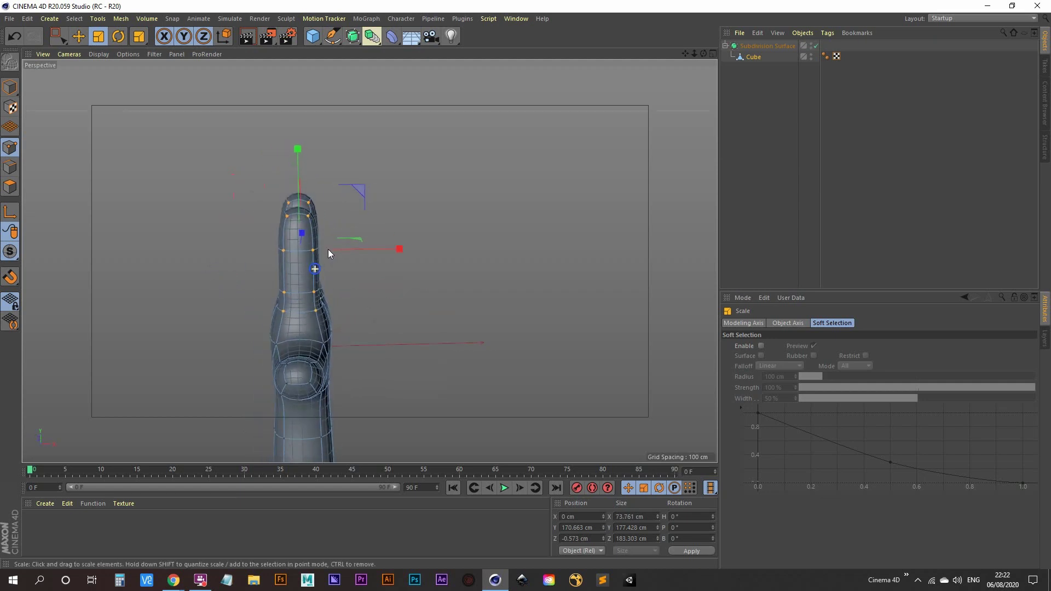
pyautogui.keyDown('alt'); pyautogui.moveTo(327, 248); pyautogui.dragTo(366, 263); pyautogui.keyUp('alt')
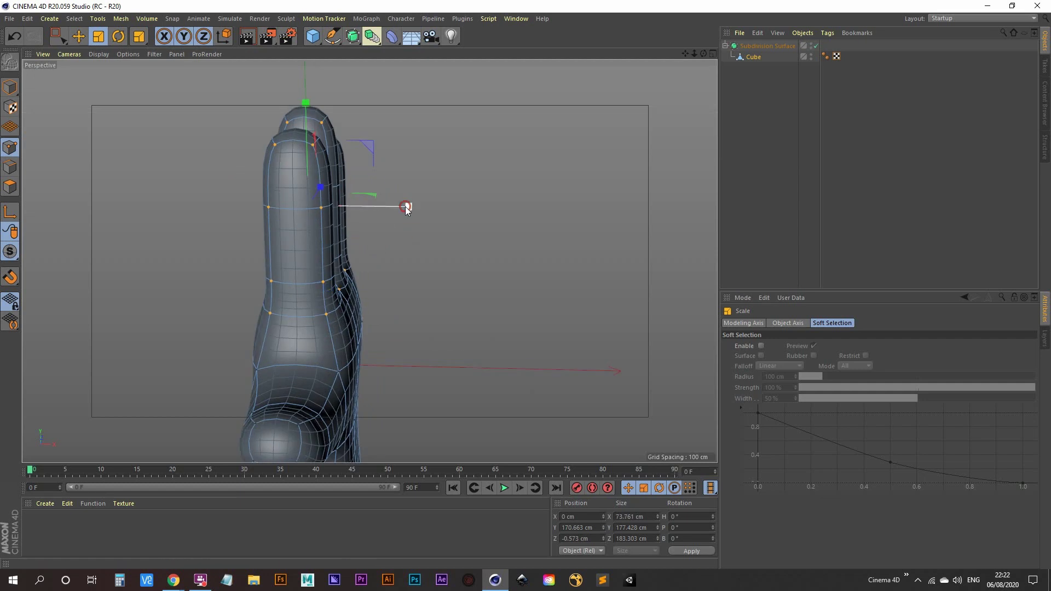
pyautogui.moveTo(405, 208); pyautogui.dragTo(337, 309)
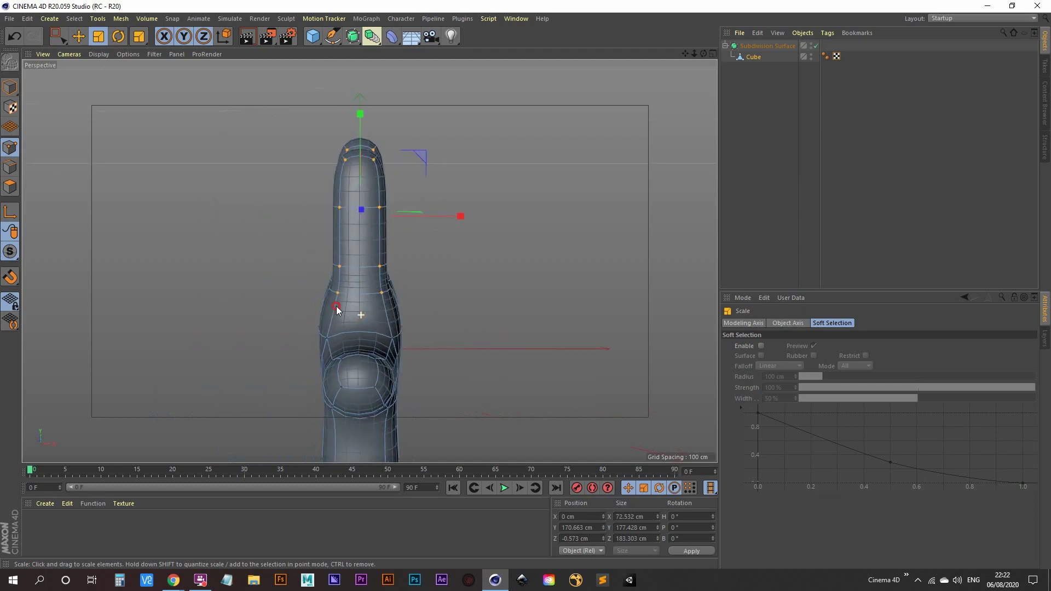
pyautogui.keyDown('alt'); pyautogui.moveTo(304, 348); pyautogui.dragTo(355, 301); pyautogui.keyUp('alt')
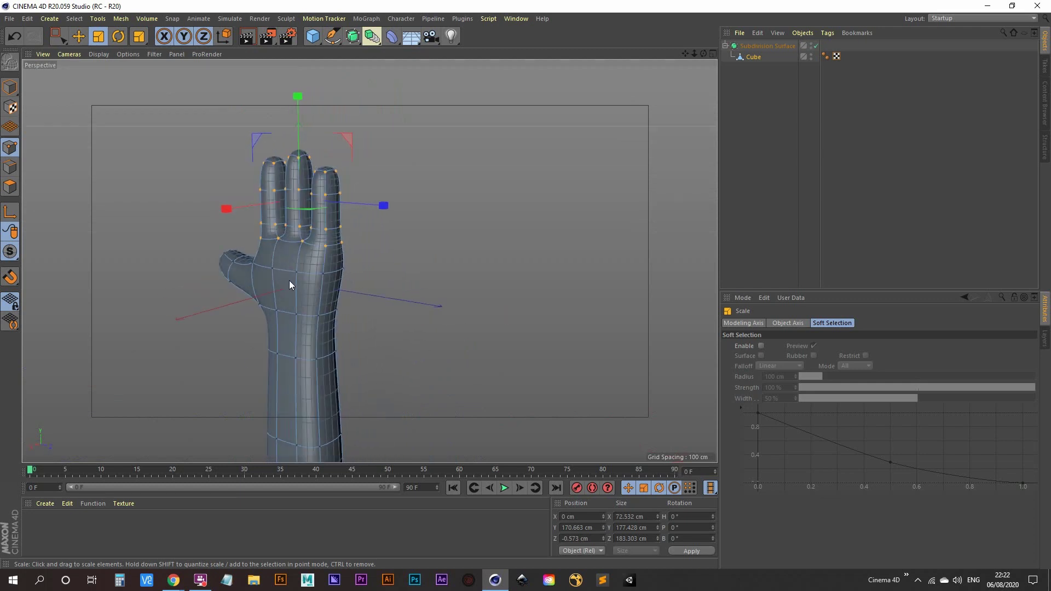
# Step: Move the selected finger points along X to about -14.8 cm, shifting them toward the back of the palm
pyautogui.keyDown('alt'); pyautogui.moveTo(289, 280); pyautogui.dragTo(410, 283); pyautogui.keyUp('alt')
pyautogui.click(78, 41)
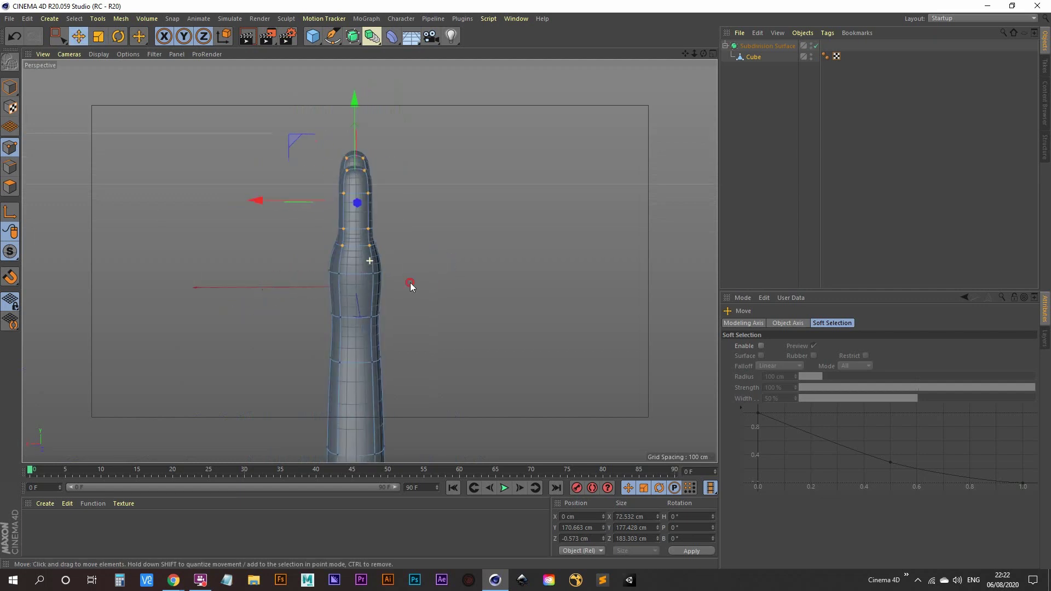
pyautogui.moveTo(254, 201)
pyautogui.mouseDown()
pyautogui.moveTo(248, 205)
pyautogui.moveTo(262, 200)
pyautogui.mouseUp()
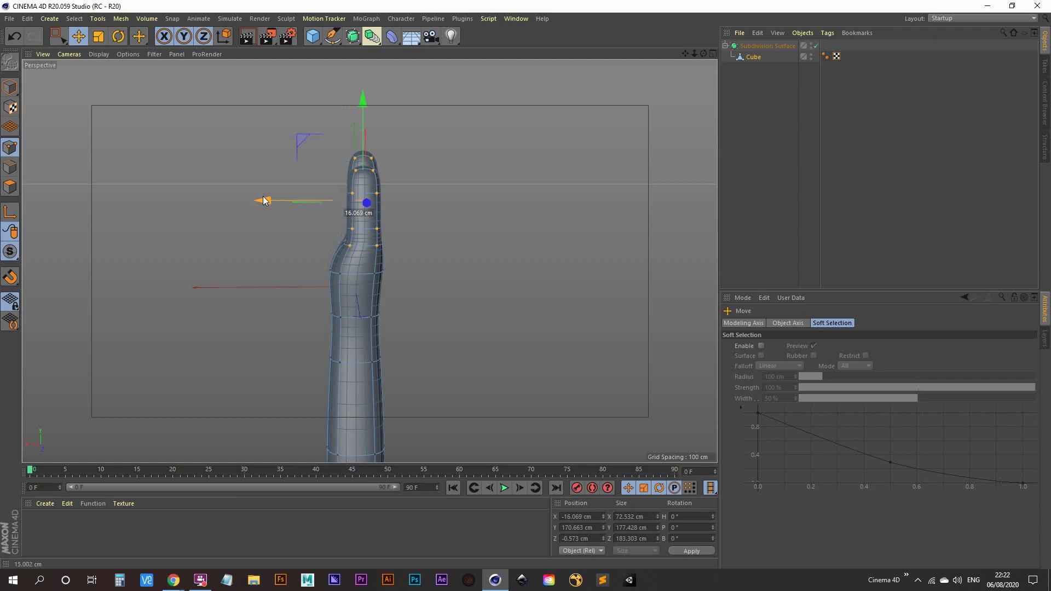
pyautogui.moveTo(263, 201); pyautogui.dragTo(262, 198)
pyautogui.moveTo(422, 284)
pyautogui.keyDown('alt'); pyautogui.mouseDown()
pyautogui.moveTo(461, 304)
pyautogui.moveTo(582, 319)
pyautogui.moveTo(416, 293)
pyautogui.mouseUp(); pyautogui.keyUp('alt')
pyautogui.keyDown('alt'); pyautogui.moveTo(351, 317); pyautogui.dragTo(342, 254); pyautogui.keyUp('alt')
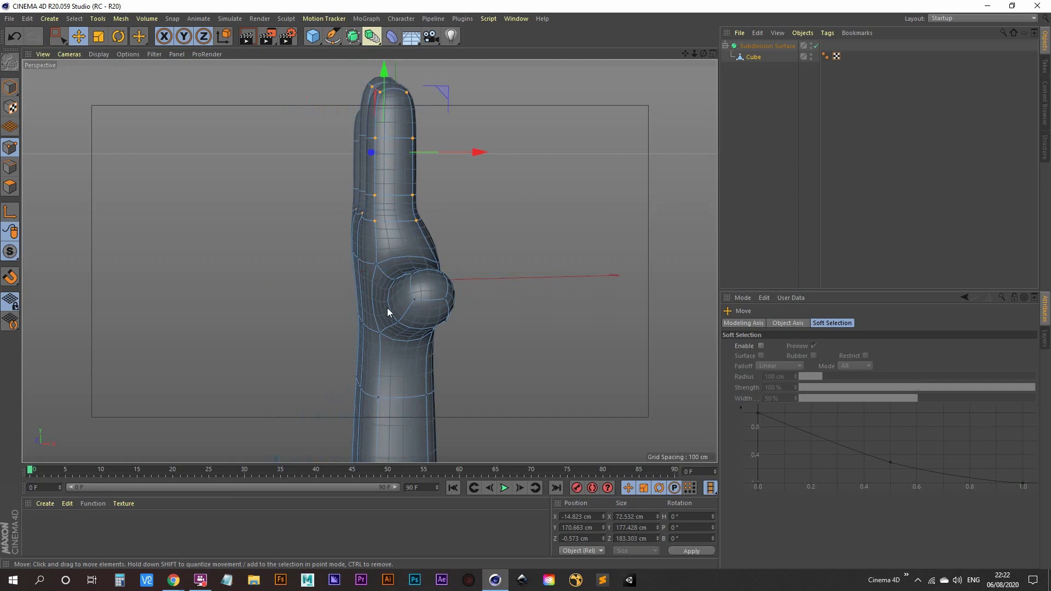
pyautogui.keyDown('alt'); pyautogui.moveTo(451, 300); pyautogui.dragTo(285, 353); pyautogui.keyUp('alt')
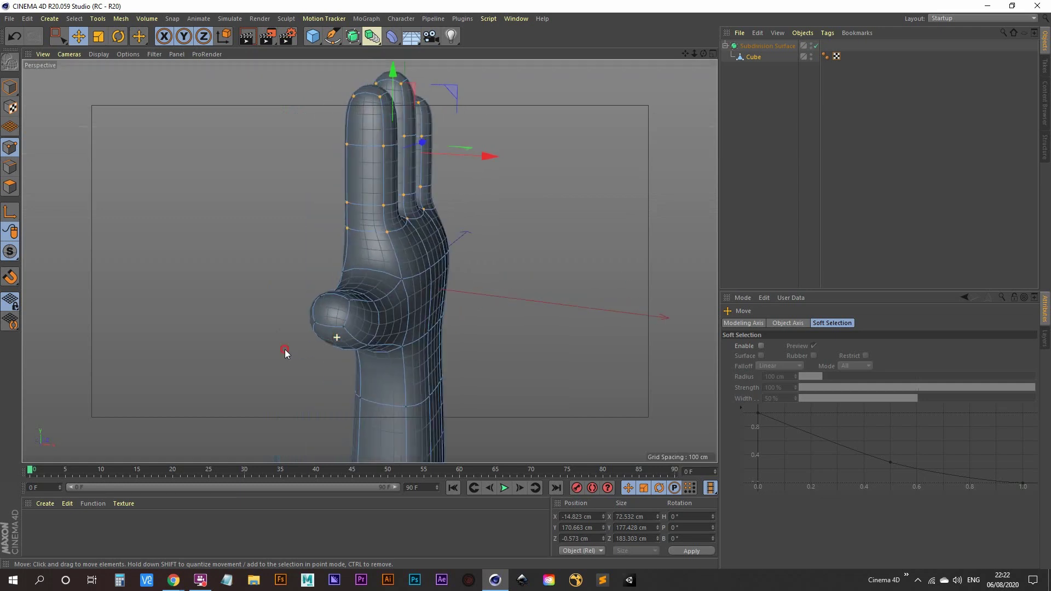
# Step: On the cube in Point mode, loop-select the thumb's two outer point rings, at mid-thumb and at the tip
pyautogui.click(753, 57)
pyautogui.keyDown('alt'); pyautogui.moveTo(509, 274); pyautogui.dragTo(129, 339); pyautogui.keyUp('alt')
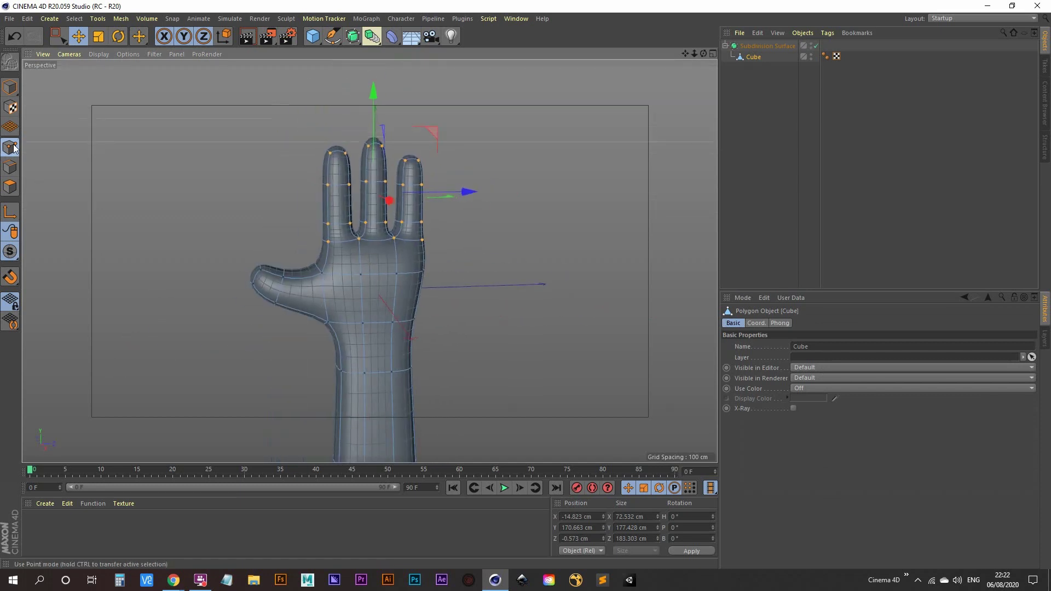
pyautogui.press('u')
pyautogui.press('l')
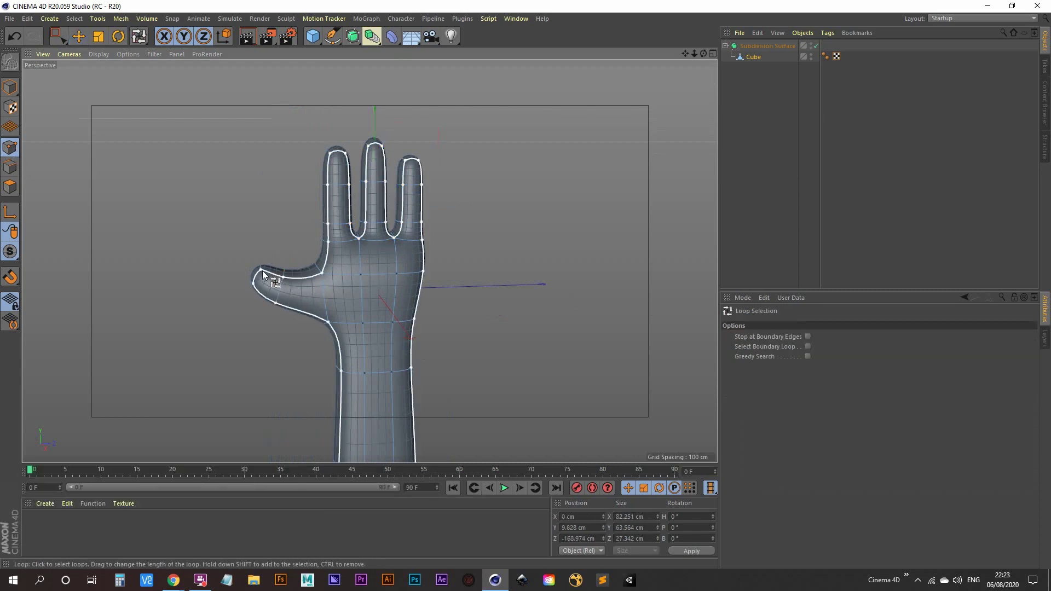
pyautogui.click(285, 279)
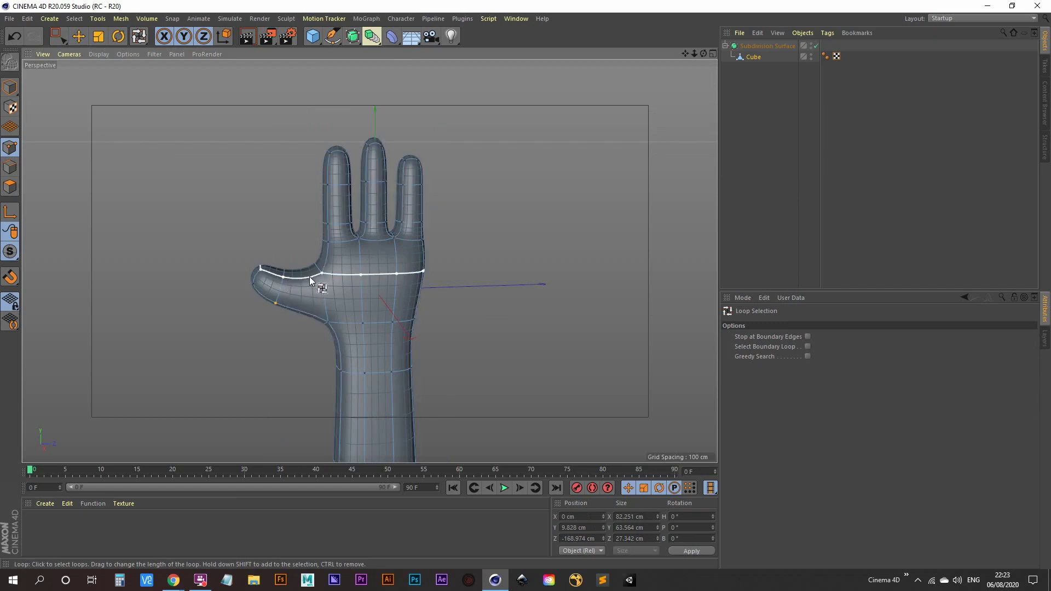
pyautogui.keyDown('alt'); pyautogui.moveTo(309, 277); pyautogui.dragTo(277, 285); pyautogui.keyUp('alt')
pyautogui.keyDown('alt'); pyautogui.moveTo(277, 285); pyautogui.dragTo(286, 251, button='right'); pyautogui.keyUp('alt')
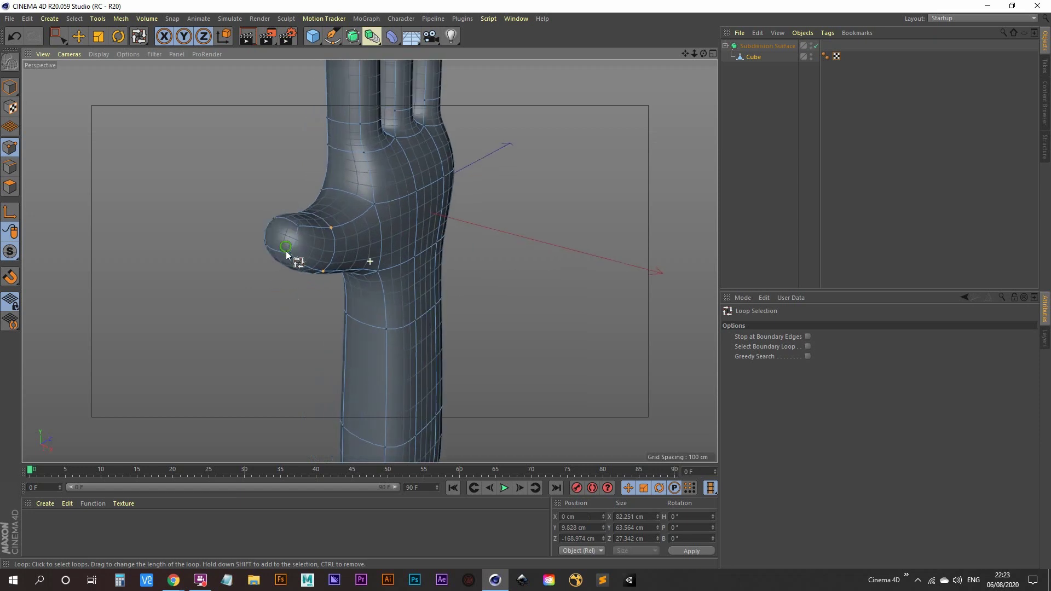
pyautogui.keyDown('alt'); pyautogui.moveTo(285, 252); pyautogui.dragTo(271, 307); pyautogui.keyUp('alt')
pyautogui.keyDown('alt'); pyautogui.moveTo(272, 307); pyautogui.dragTo(290, 287, button='right'); pyautogui.keyUp('alt')
pyautogui.keyDown('alt'); pyautogui.moveTo(290, 288); pyautogui.dragTo(261, 284); pyautogui.keyUp('alt')
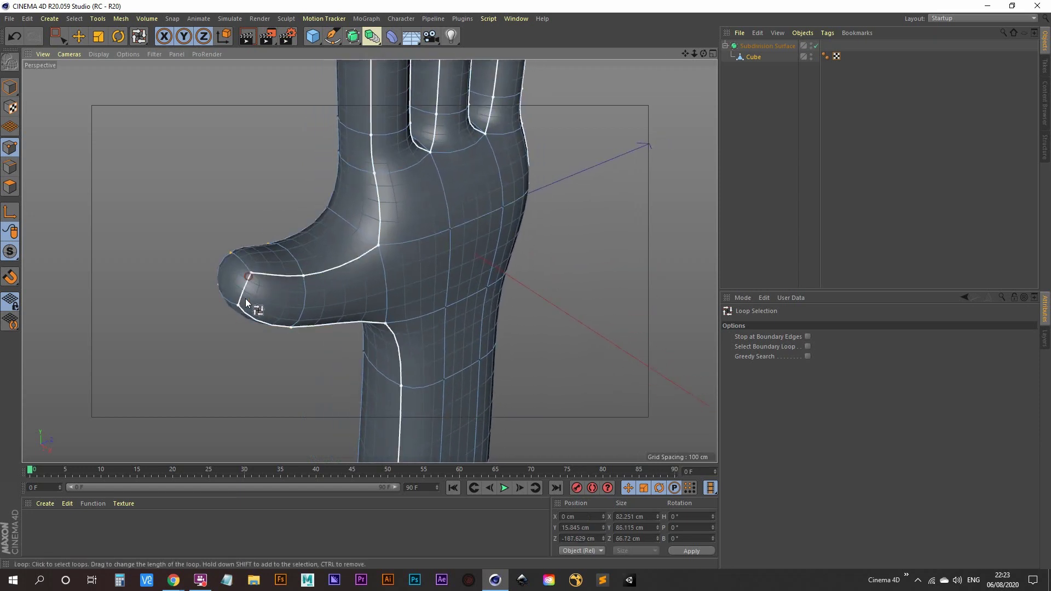
pyautogui.keyDown('alt'); pyautogui.moveTo(286, 368); pyautogui.dragTo(163, 268); pyautogui.keyUp('alt')
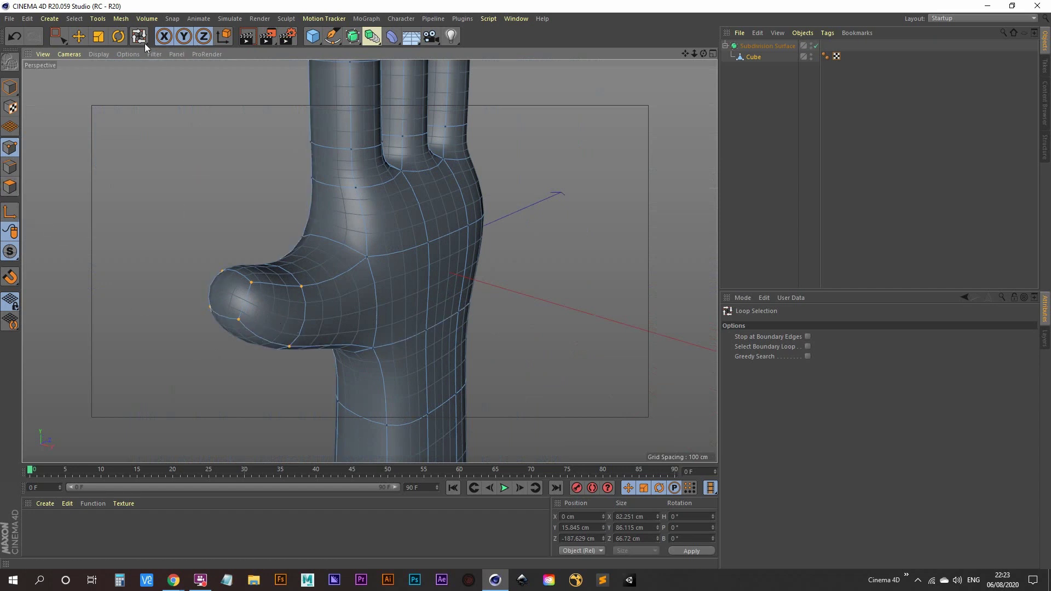
# Step: Move the selected thumb points along X to about 11 cm
pyautogui.click(79, 38)
pyautogui.keyDown('alt'); pyautogui.moveTo(274, 235); pyautogui.dragTo(345, 311); pyautogui.keyUp('alt')
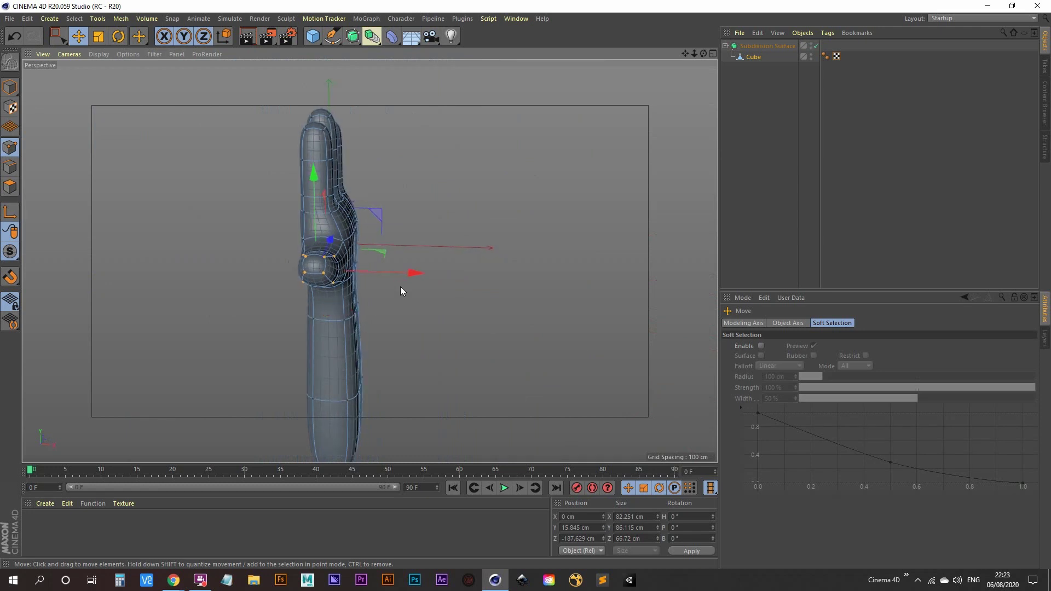
pyautogui.keyDown('alt'); pyautogui.moveTo(401, 291); pyautogui.dragTo(274, 287); pyautogui.keyUp('alt')
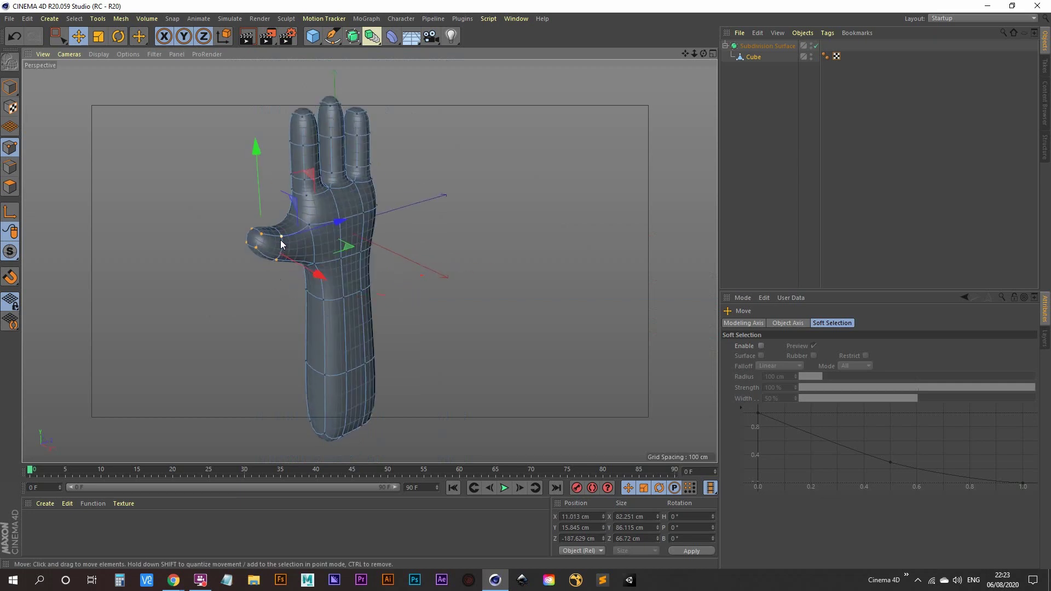
# Step: Remove the mid-thumb ring from the selection with Loop Selection, keeping only the thumb's tip points
pyautogui.press('u')
pyautogui.press('l')
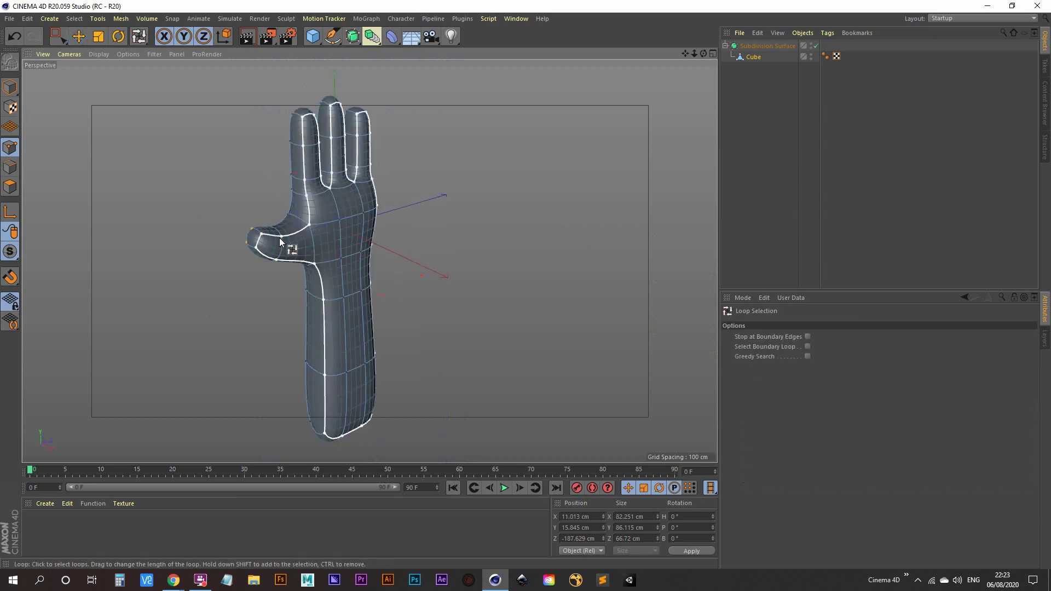
pyautogui.scroll(2, 280, 237)
pyautogui.scroll(3, 288, 216)
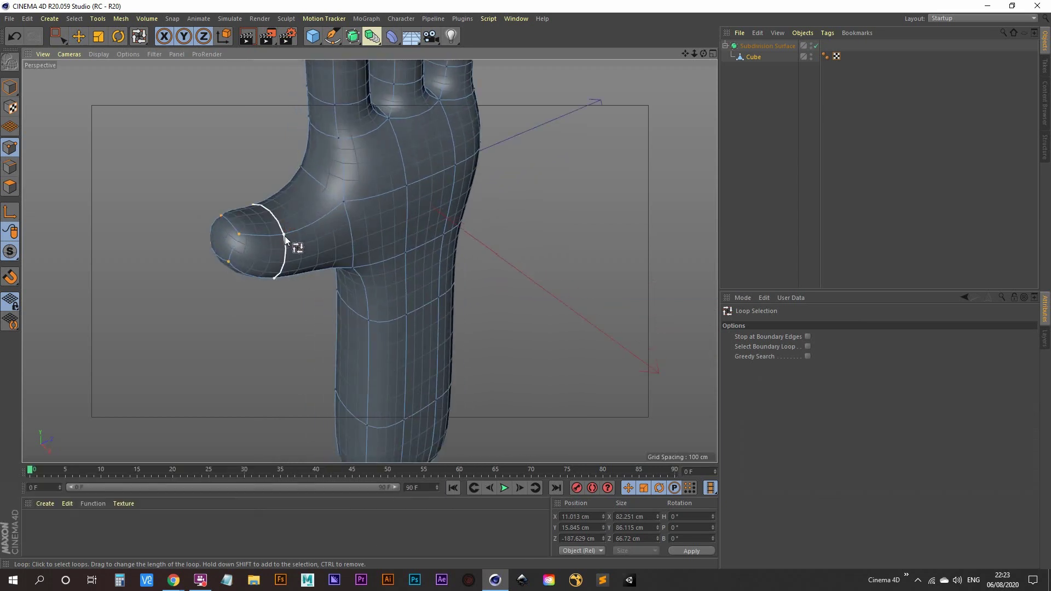
pyautogui.click(285, 237)
pyautogui.keyDown('alt'); pyautogui.moveTo(237, 316); pyautogui.dragTo(153, 147); pyautogui.keyUp('alt')
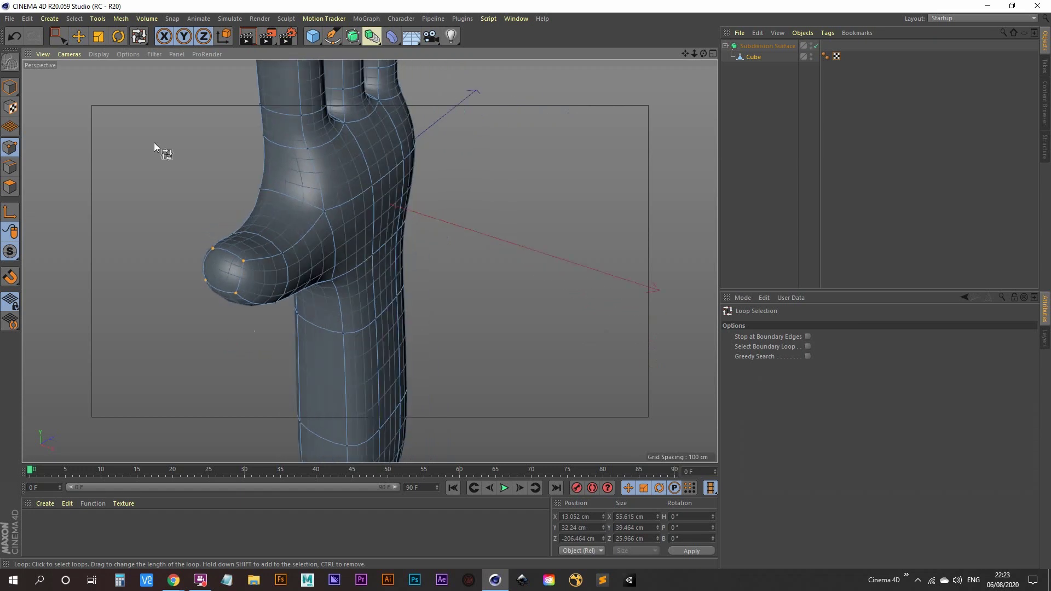
# Step: Move the thumb's tip points further along positive X, then deselect the object to check the hand's shape
pyautogui.click(80, 38)
pyautogui.moveTo(298, 301); pyautogui.dragTo(310, 359)
pyautogui.click(773, 169)
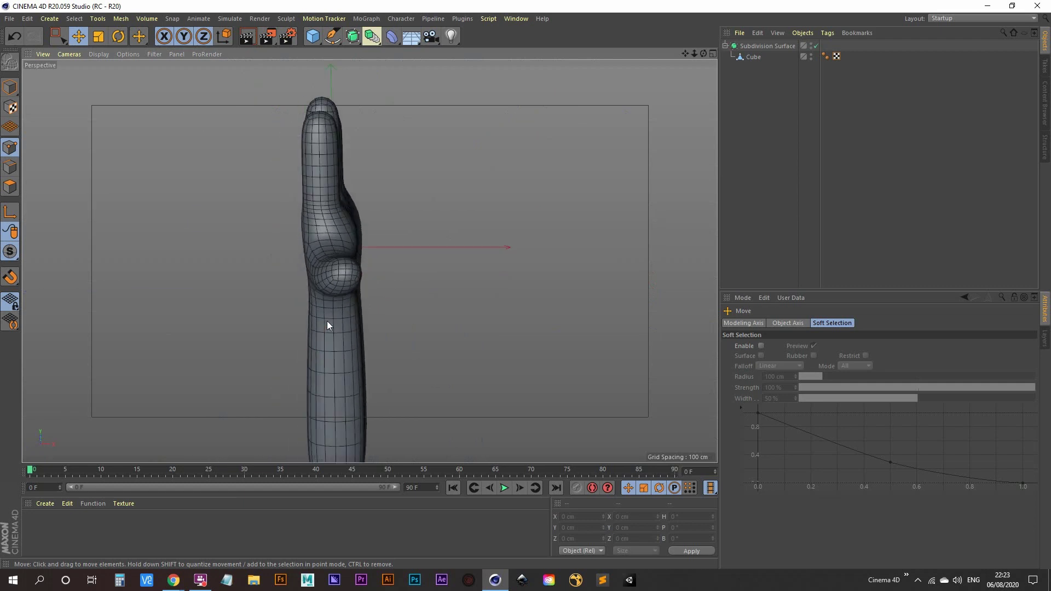
pyautogui.keyDown('alt'); pyautogui.moveTo(334, 258); pyautogui.dragTo(373, 285); pyautogui.keyUp('alt')
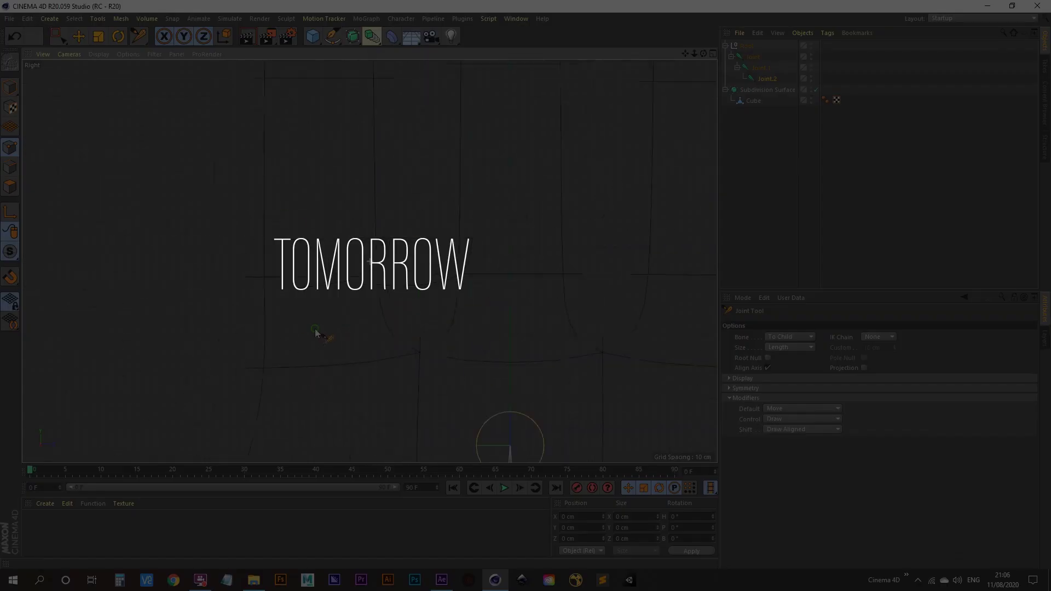
# Step: With the Joint Tool in the Right view, draw a joint chain from the palm joint through the index finger to its tip
pyautogui.keyDown('alt'); pyautogui.moveTo(315, 330); pyautogui.dragTo(326, 267, button='middle'); pyautogui.keyUp('alt')
pyautogui.keyDown('ctrl'); pyautogui.click(324, 382); pyautogui.keyUp('ctrl')
pyautogui.scroll(-5, 307, 351)
pyautogui.keyDown('ctrl'); pyautogui.click(307, 316); pyautogui.keyUp('ctrl')
pyautogui.keyDown('ctrl'); pyautogui.click(309, 232); pyautogui.keyUp('ctrl')
pyautogui.keyDown('alt'); pyautogui.moveTo(312, 232); pyautogui.dragTo(285, 253, button='middle'); pyautogui.keyUp('alt')
pyautogui.keyDown('ctrl'); pyautogui.click(286, 117); pyautogui.keyUp('ctrl')
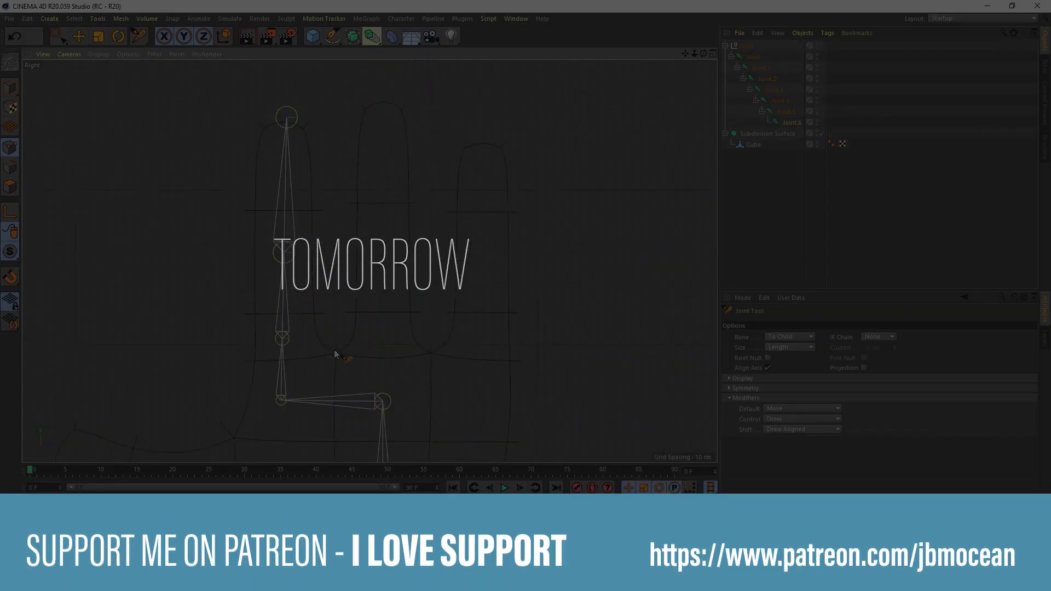
# Step: Draw a joint chain from the palm joint up the middle finger to its tip, undoing the misplaced joints
pyautogui.keyDown('alt'); pyautogui.moveTo(335, 354); pyautogui.dragTo(328, 324, button='middle'); pyautogui.keyUp('alt')
pyautogui.click(377, 370)
pyautogui.keyDown('ctrl'); pyautogui.click(377, 309); pyautogui.keyUp('ctrl')
pyautogui.keyDown('ctrl'); pyautogui.click(377, 184); pyautogui.keyUp('ctrl')
pyautogui.keyDown('alt'); pyautogui.moveTo(377, 183); pyautogui.dragTo(366, 226, button='middle'); pyautogui.keyUp('alt')
pyautogui.hotkey('ctrl', 'z')
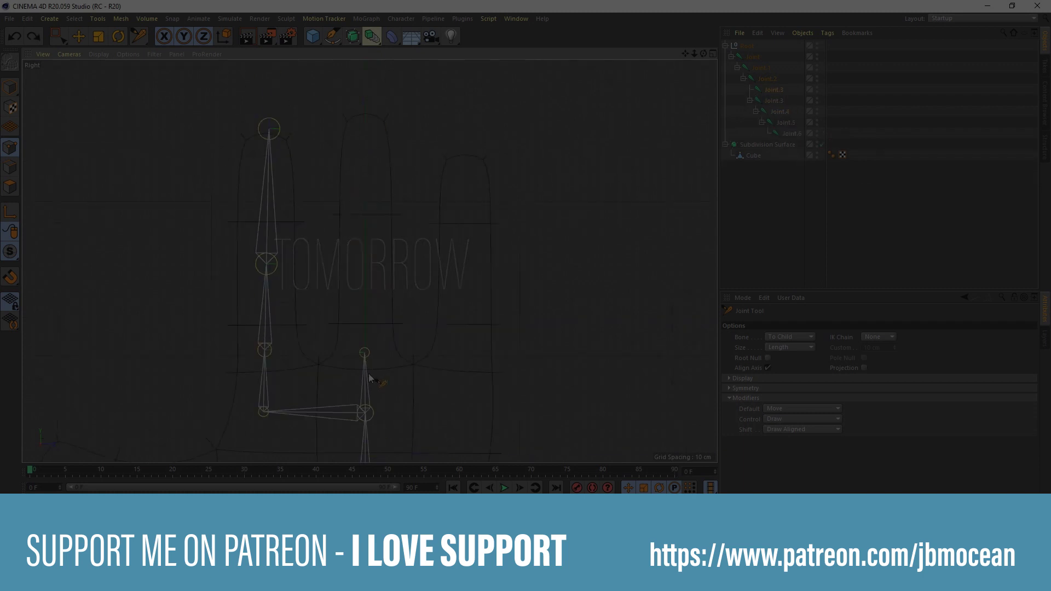
pyautogui.hotkey('ctrl', 'z')
pyautogui.scroll(6, 366, 394)
pyautogui.keyDown('ctrl'); pyautogui.click(365, 254); pyautogui.keyUp('ctrl')
pyautogui.scroll(-4, 366, 274)
pyautogui.keyDown('ctrl'); pyautogui.click(365, 253); pyautogui.keyUp('ctrl')
pyautogui.keyDown('ctrl'); pyautogui.click(364, 70); pyautogui.keyUp('ctrl')
# Step: Draw a joint chain from the palm joint across to the little finger and up to its tip
pyautogui.keyDown('alt'); pyautogui.moveTo(364, 383); pyautogui.dragTo(330, 249, button='middle'); pyautogui.keyUp('alt')
pyautogui.click(329, 335)
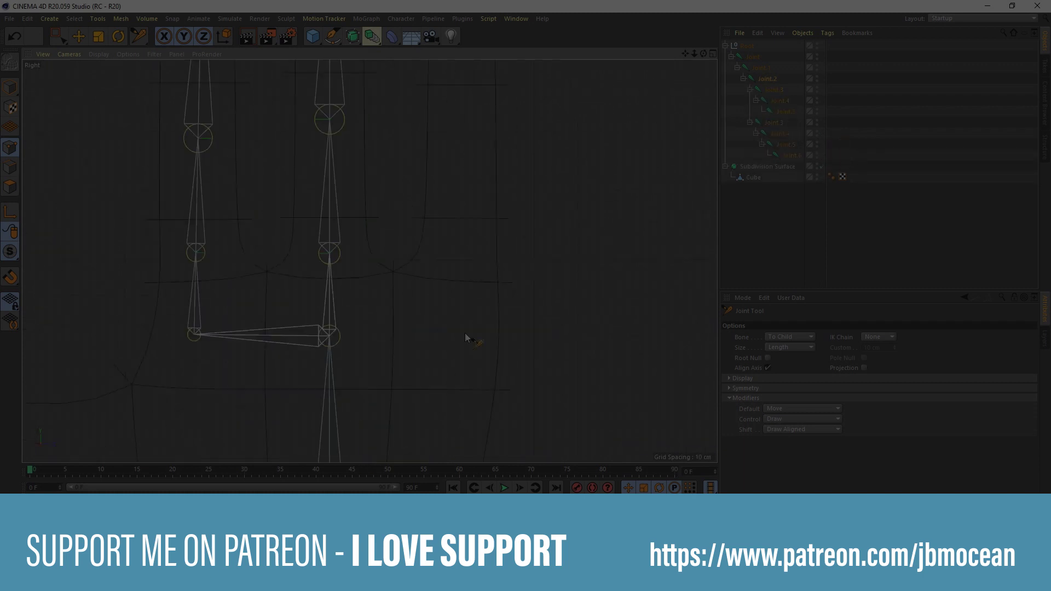
pyautogui.keyDown('ctrl'); pyautogui.click(464, 253); pyautogui.keyUp('ctrl')
pyautogui.keyDown('alt'); pyautogui.moveTo(466, 223); pyautogui.dragTo(466, 318, button='middle'); pyautogui.keyUp('alt')
pyautogui.keyDown('ctrl'); pyautogui.click(464, 244); pyautogui.keyUp('ctrl')
pyautogui.keyDown('ctrl'); pyautogui.click(462, 81); pyautogui.keyUp('ctrl')
pyautogui.press('F1')
pyautogui.press('F3')
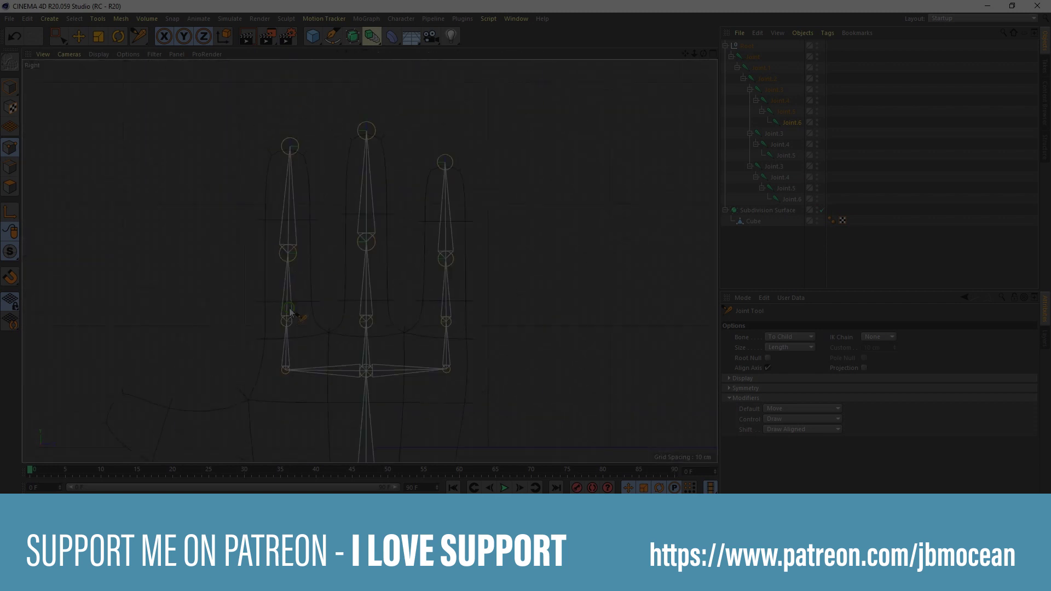
# Step: Adjust the positions of the index finger's joints with Move and open the first joint's name for editing
pyautogui.press('e')
pyautogui.scroll(2, 310, 183)
pyautogui.click(288, 118)
pyautogui.click(308, 374)
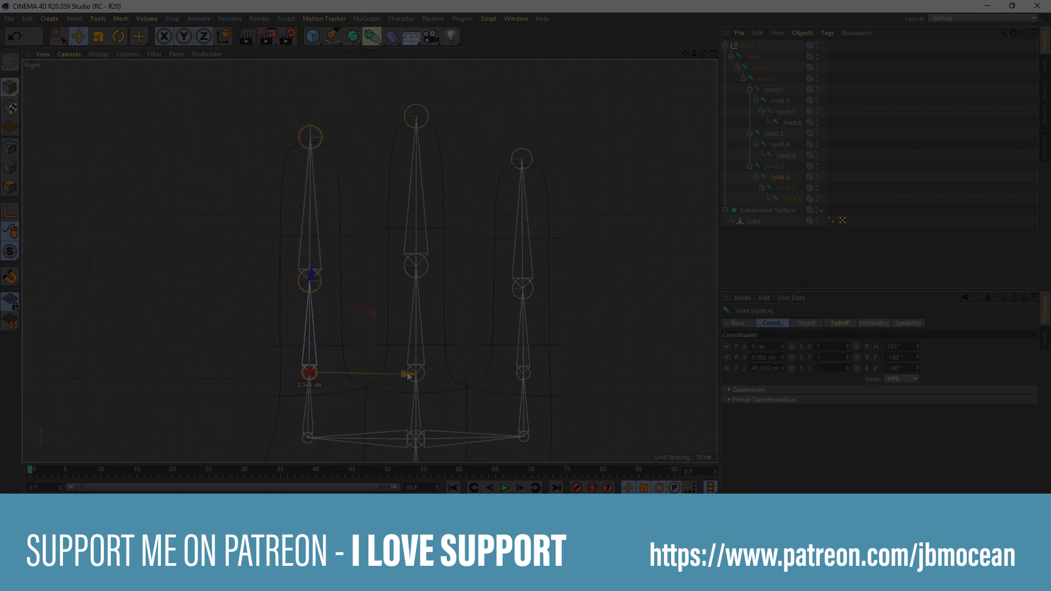
pyautogui.scroll(5, 290, 235)
pyautogui.keyDown('alt'); pyautogui.moveTo(290, 235); pyautogui.dragTo(285, 350, button='middle'); pyautogui.keyUp('alt')
pyautogui.click(281, 218)
pyautogui.scroll(-5, 469, 255)
pyautogui.scroll(-5, 469, 256)
pyautogui.doubleClick(755, 57)
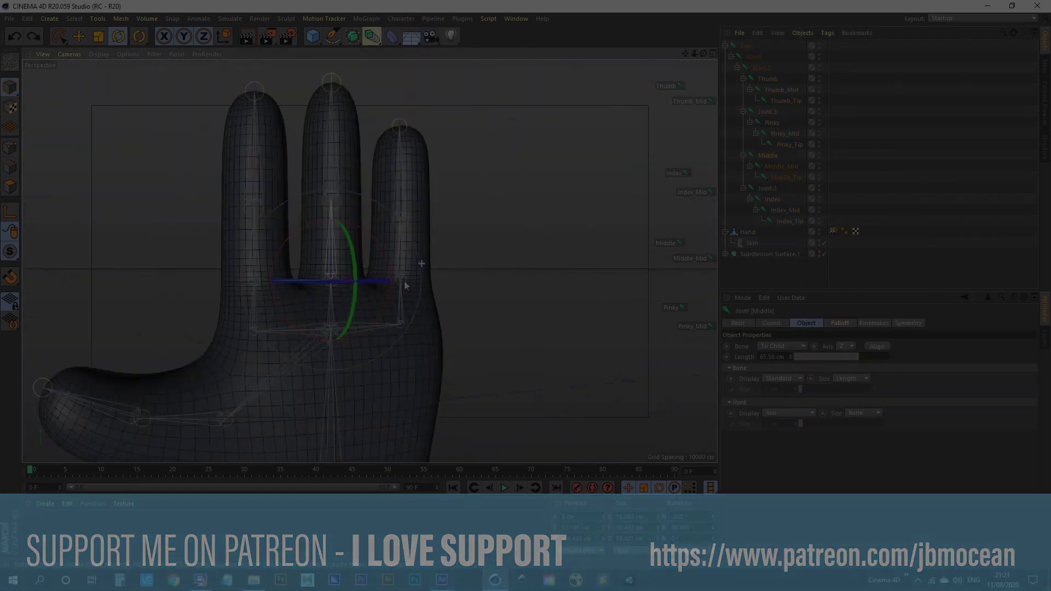
# Step: Open the Hand's weight tag in the Weight Manager and select all joints from Arm to Index_Tip to display their weights
pyautogui.click(833, 232)
pyautogui.doubleClick(834, 232)
pyautogui.click(632, 87)
pyautogui.click(618, 141)
pyautogui.keyDown('shift'); pyautogui.click(625, 299); pyautogui.keyUp('shift')
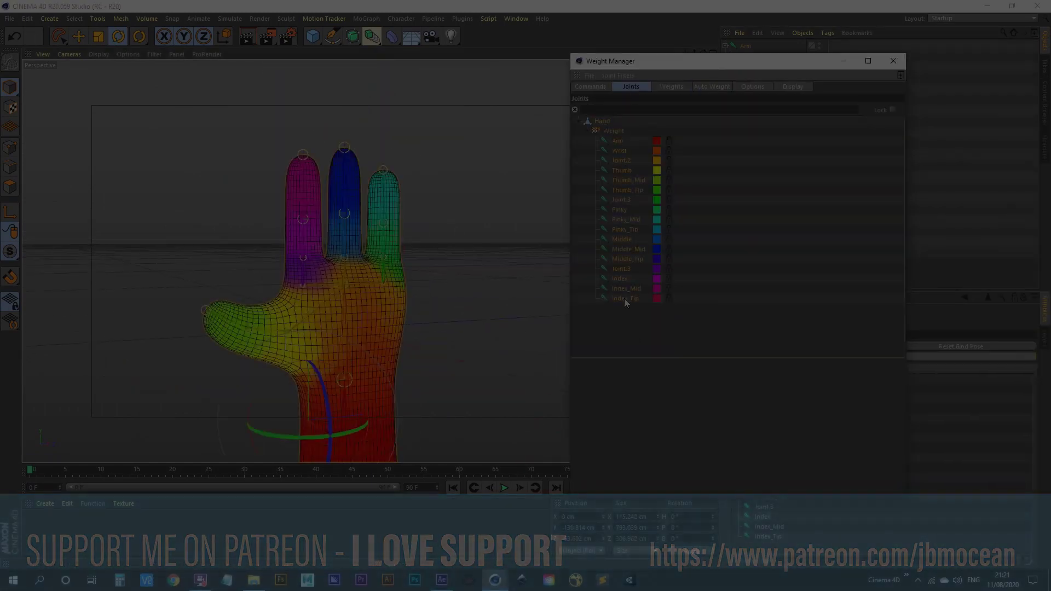